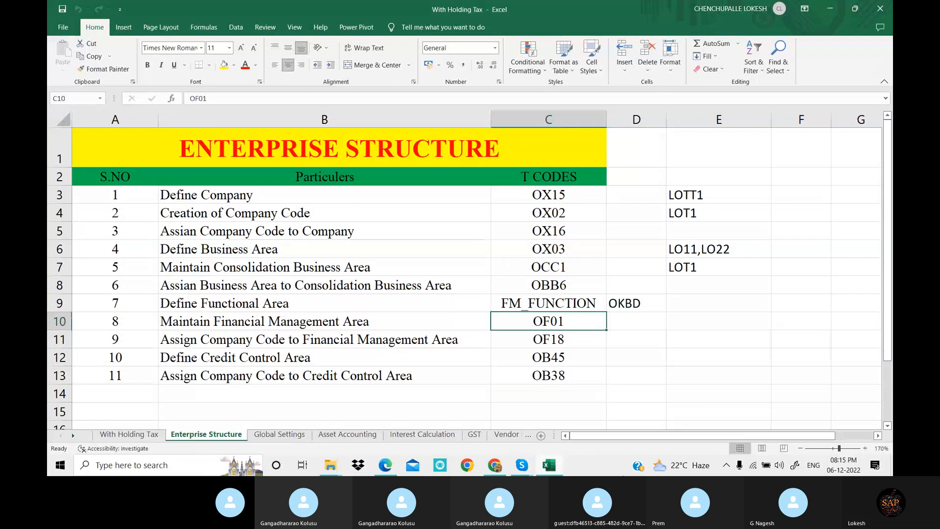
Switch to the enterprise structure PDF and read the section on defining functional areas, through the Create Functional Area example
{"action": "left_click", "coordinate": [831, 8]}
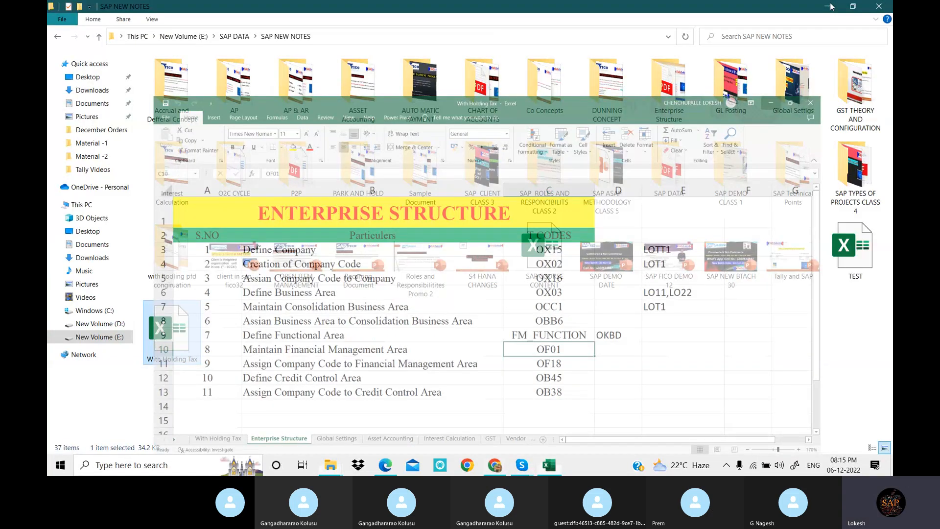
{"action": "left_click", "coordinate": [831, 6]}
{"action": "scroll", "coordinate": [569, 224], "scroll_direction": "down", "scroll_amount": 3}
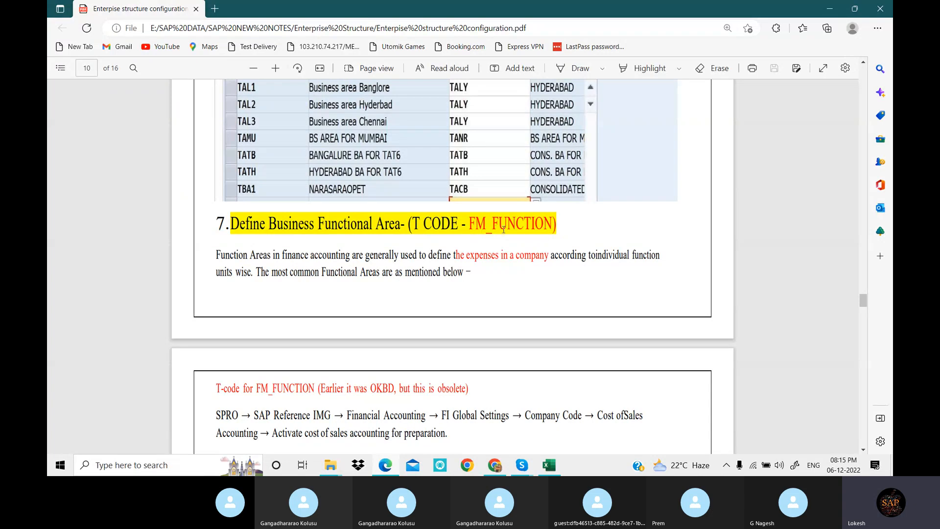
{"action": "scroll", "coordinate": [547, 230], "scroll_direction": "down", "scroll_amount": 3}
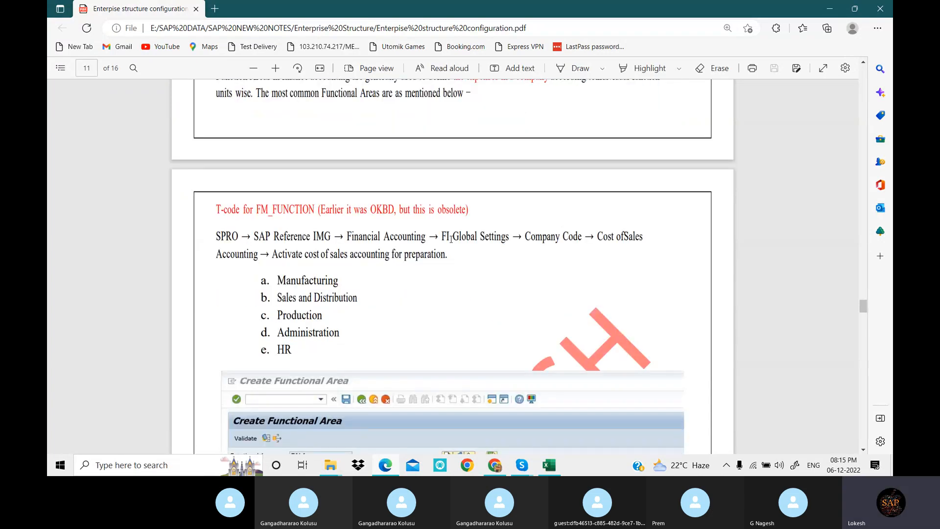
{"action": "scroll", "coordinate": [339, 253], "scroll_direction": "down", "scroll_amount": 1}
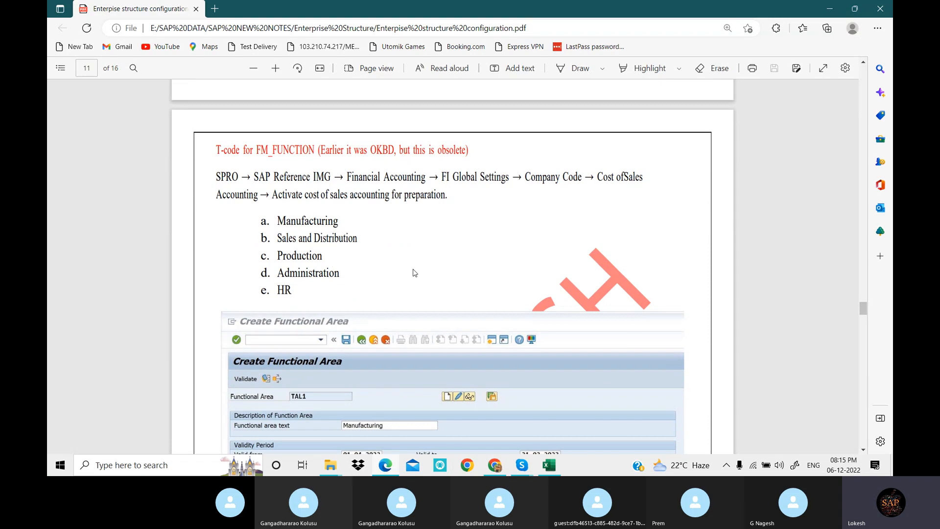
{"action": "scroll", "coordinate": [522, 199], "scroll_direction": "down", "scroll_amount": 3}
{"action": "scroll", "coordinate": [520, 198], "scroll_direction": "down", "scroll_amount": 1}
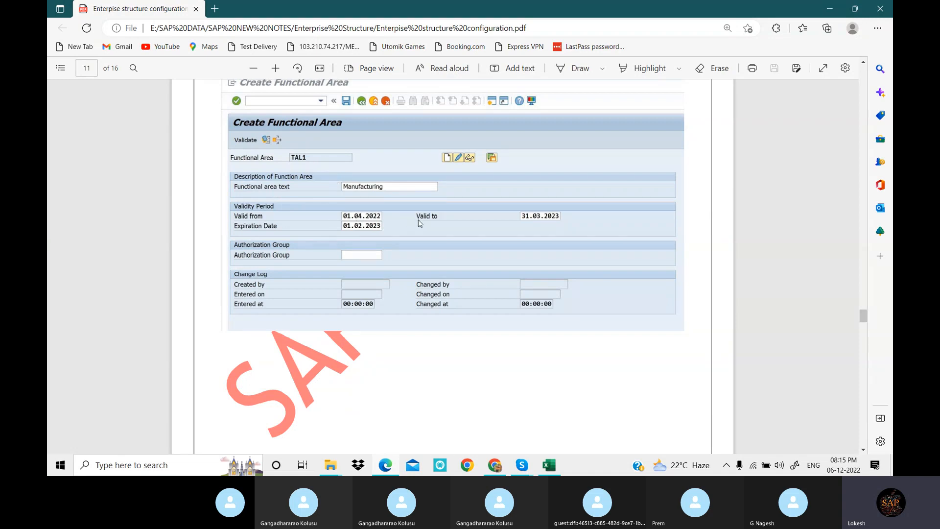
Return to the desktop, start SAP Logon and open the logon screen of the listed connection
{"action": "left_click", "coordinate": [831, 11]}
{"action": "left_click", "coordinate": [831, 11]}
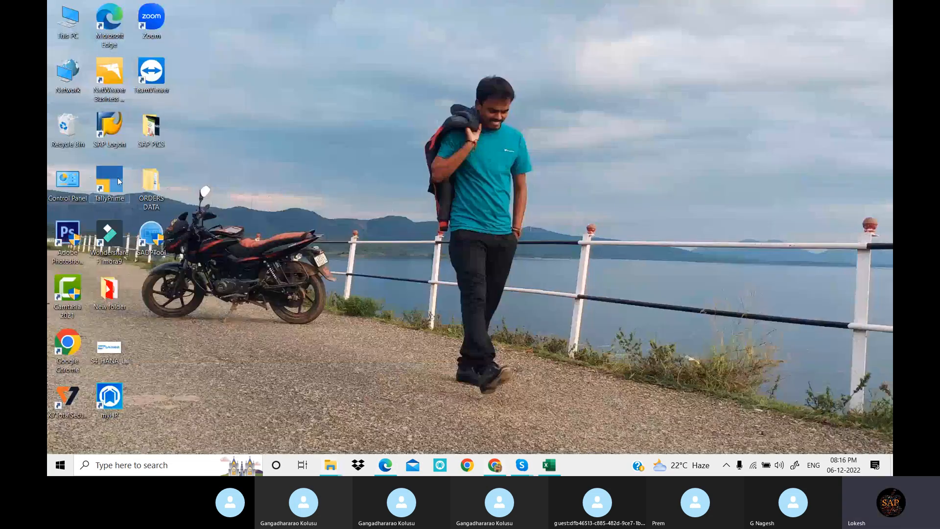
{"action": "double_click", "coordinate": [118, 130]}
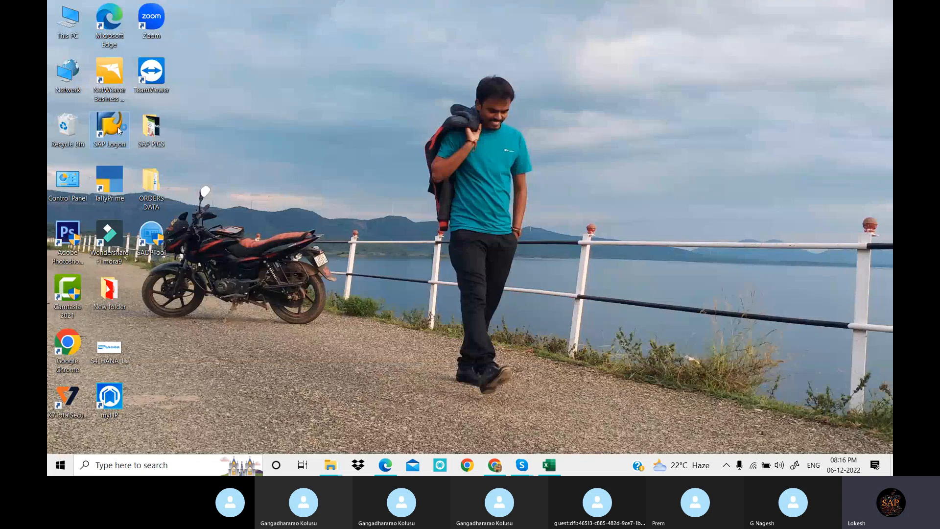
{"action": "mouse_move", "coordinate": [526, 465]}
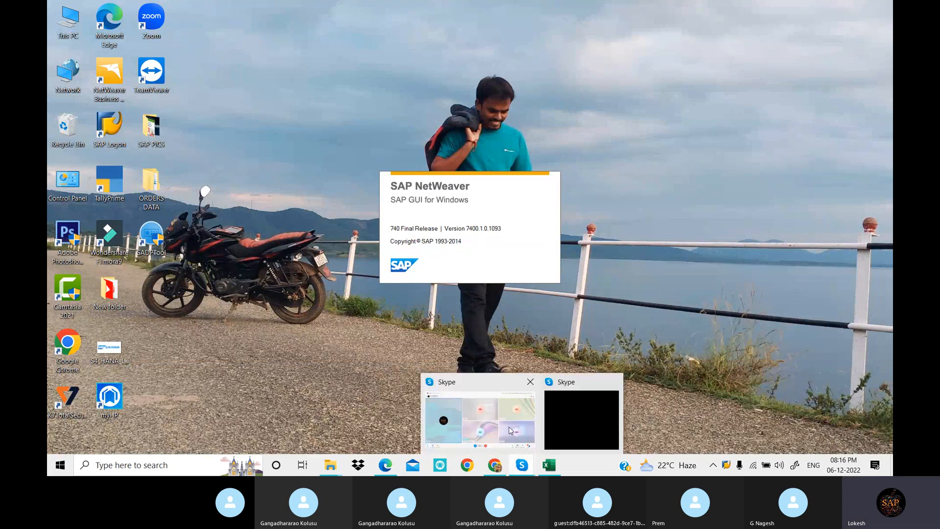
{"action": "left_click", "coordinate": [512, 431]}
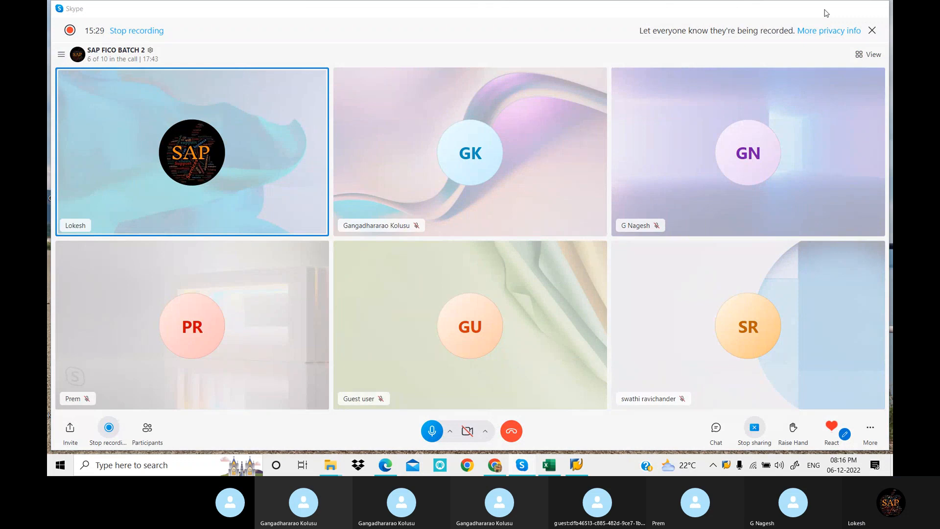
{"action": "left_click", "coordinate": [825, 13]}
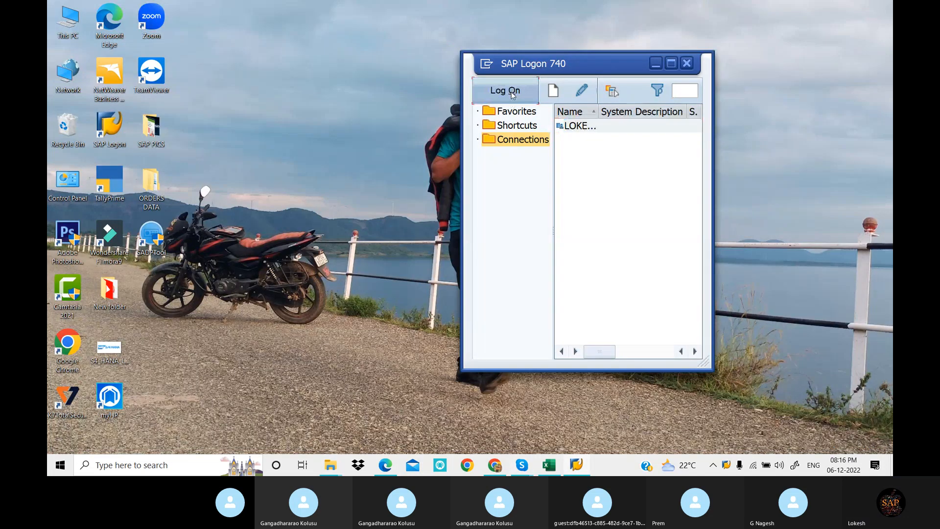
{"action": "left_click", "coordinate": [513, 93]}
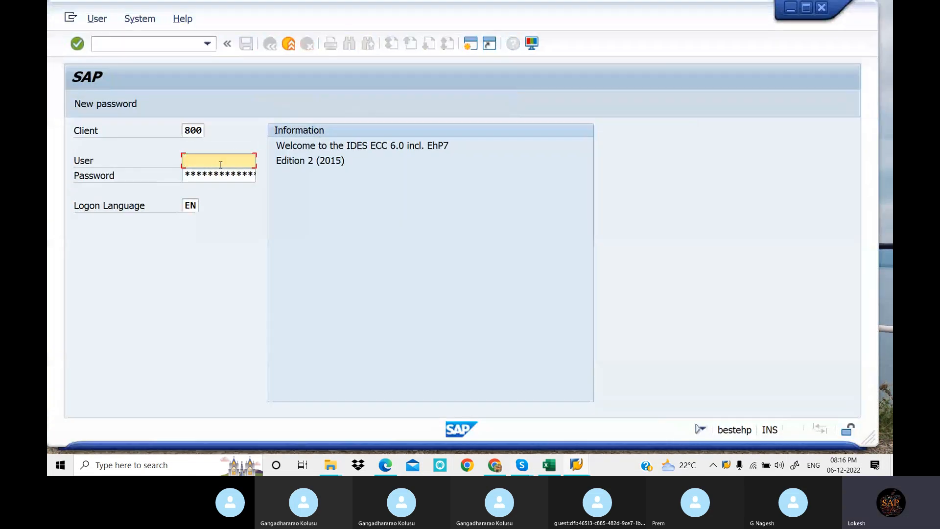
Log on to client 800 as user FIUSER42 with the account password
{"action": "type", "text": "F"}
{"action": "key", "text": "Down"}
{"action": "key", "text": "Tab"}
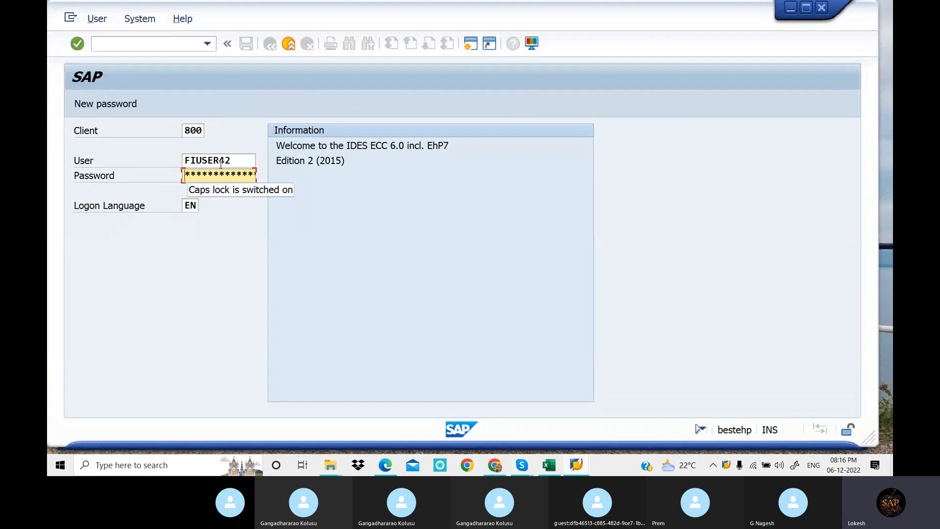
{"action": "type", "text": "*"}
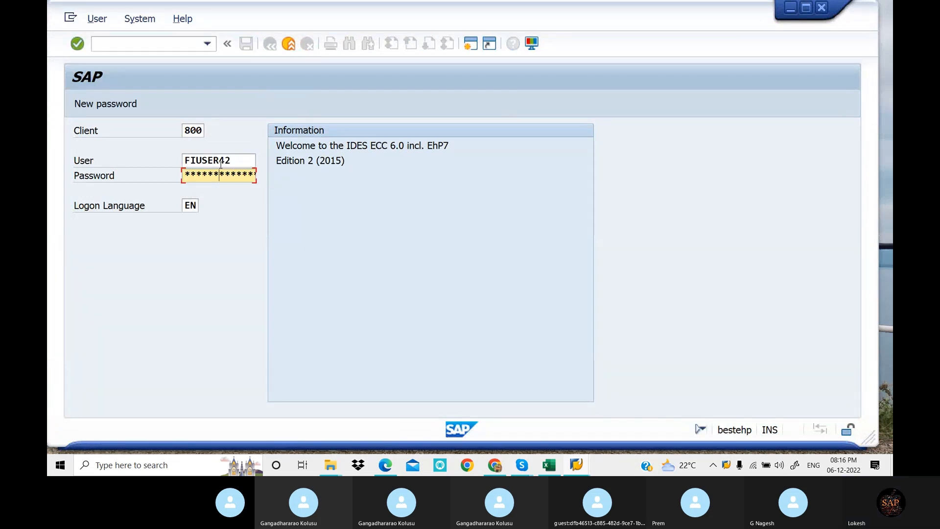
{"action": "type", "text": "**"}
{"action": "key", "text": "Return"}
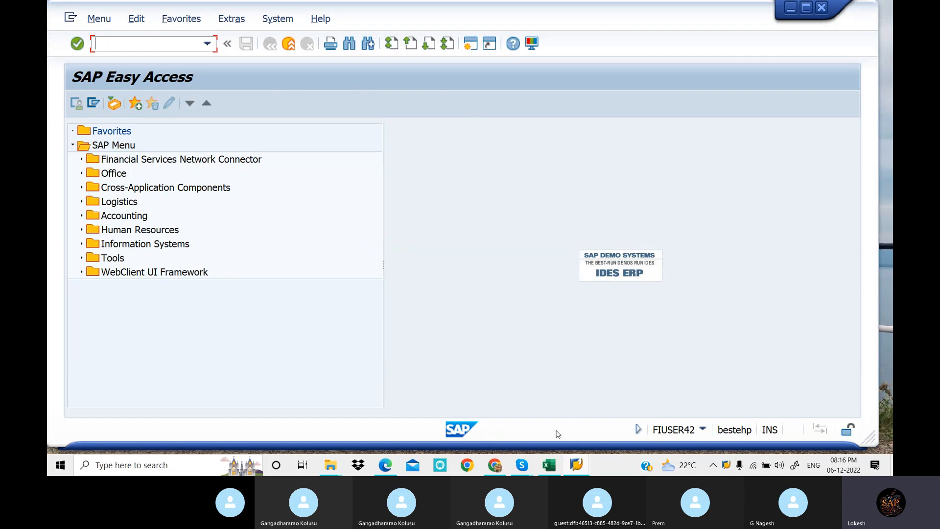
Switch to the PDF notes in Edge and copy the code FM_FUNCTION from the Define Business Functional Area heading
{"action": "left_click", "coordinate": [387, 471]}
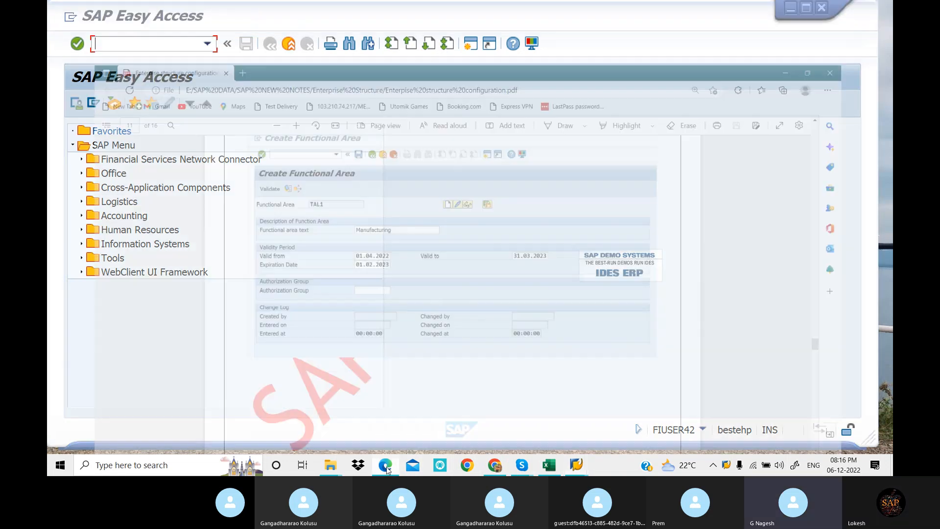
{"action": "scroll", "coordinate": [436, 206], "scroll_direction": "up", "scroll_amount": 6}
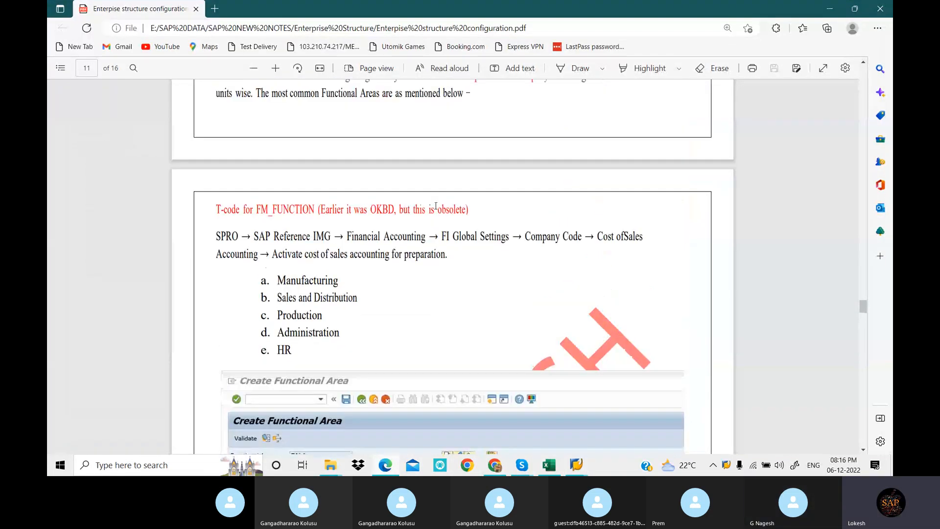
{"action": "scroll", "coordinate": [436, 206], "scroll_direction": "up", "scroll_amount": 3}
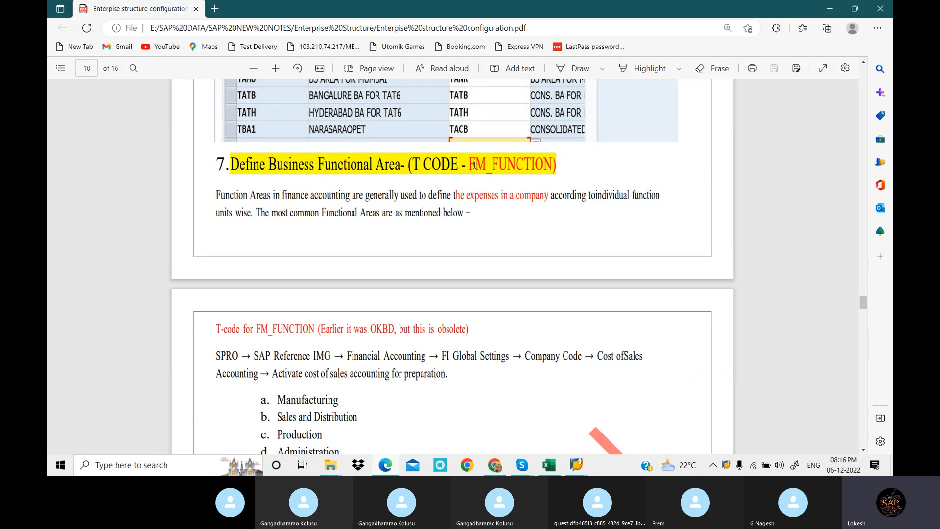
{"action": "scroll", "coordinate": [470, 169], "scroll_direction": "down", "scroll_amount": 1}
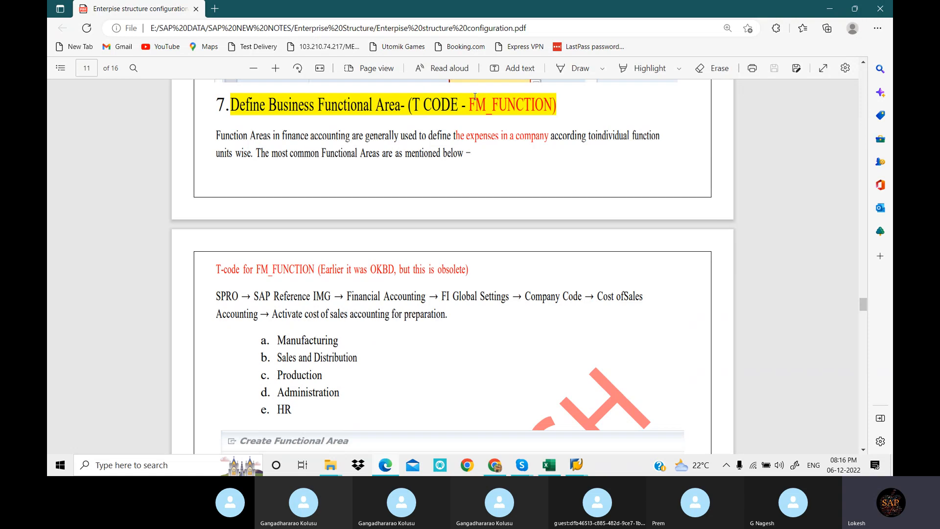
{"action": "left_click_drag", "start_coordinate": [470, 104], "coordinate": [551, 105]}
{"action": "key", "text": "ctrl+c"}
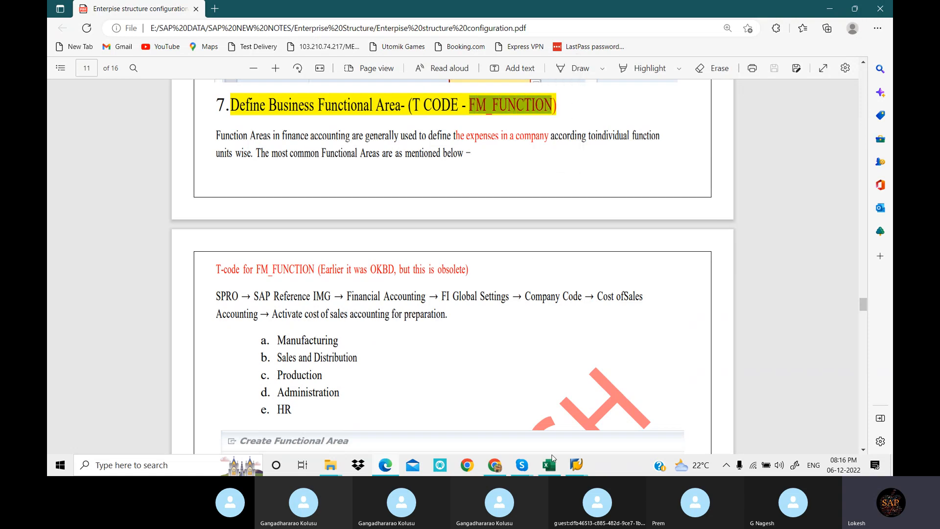
Switch back to SAP Easy Access and run the transaction FM_FUNCTION
{"action": "left_click", "coordinate": [577, 463]}
{"action": "left_click", "coordinate": [600, 416]}
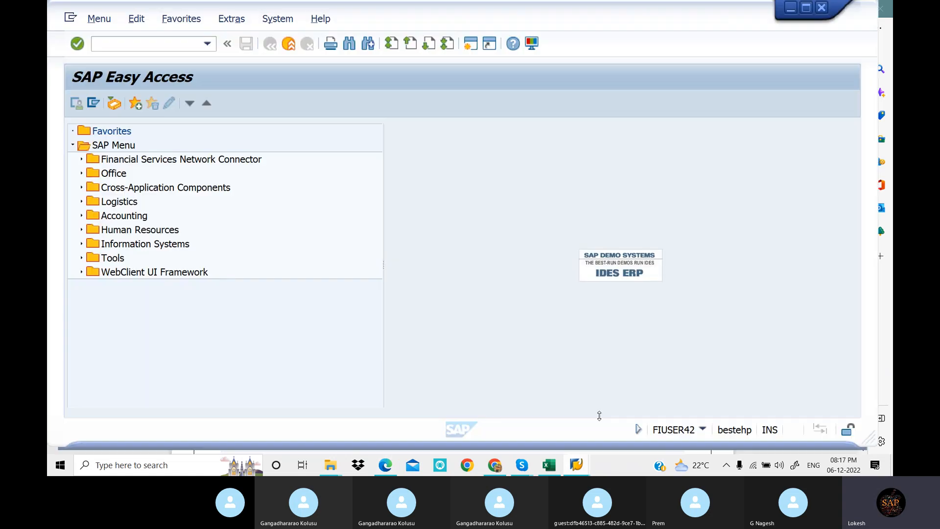
{"action": "left_click", "coordinate": [123, 40]}
{"action": "key", "text": "ctrl+v"}
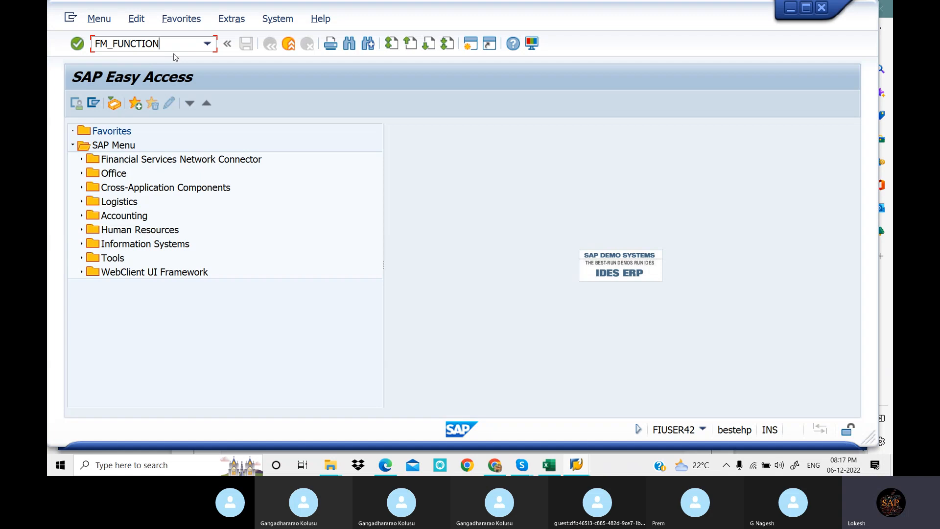
{"action": "key", "text": "Return"}
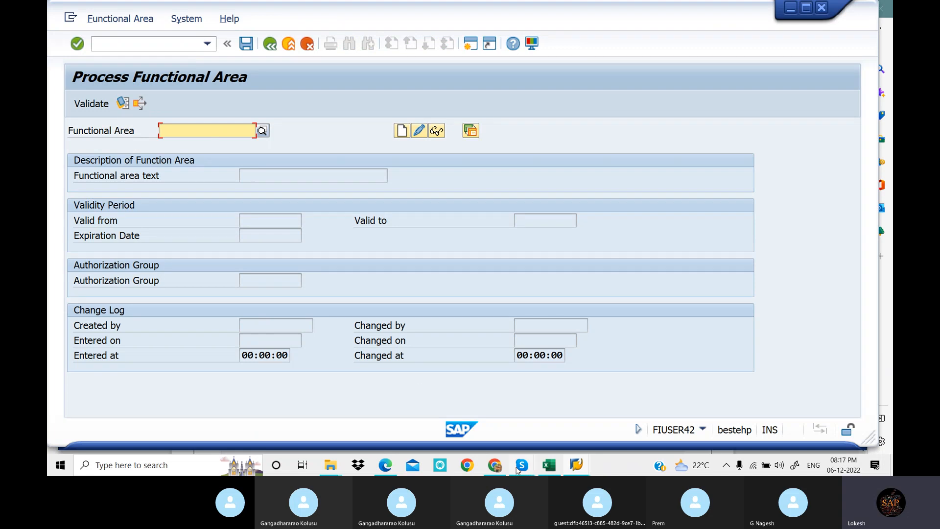
Copy "Manufacturing" from the list in the PDF notes and start creating functional area Manufacturing8 in SAP
{"action": "left_click", "coordinate": [389, 468]}
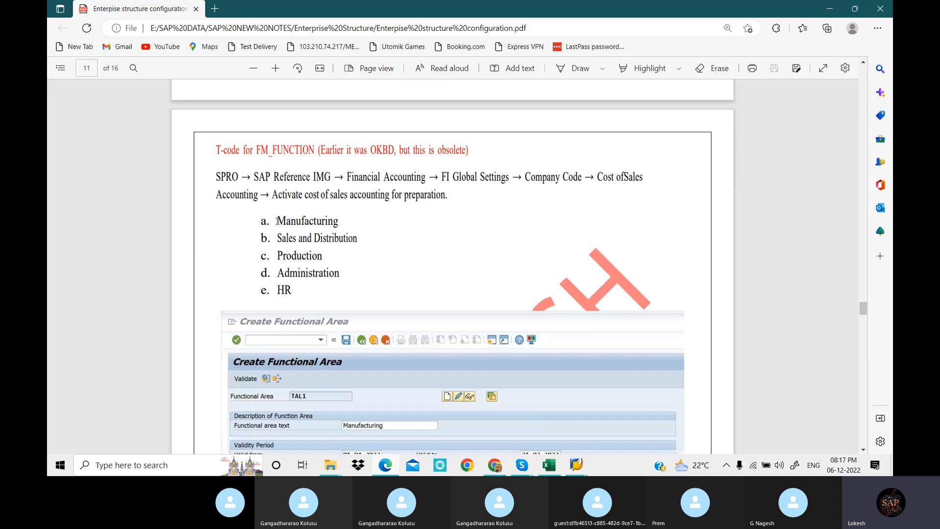
{"action": "left_click_drag", "start_coordinate": [276, 221], "coordinate": [340, 221]}
{"action": "key", "text": "ctrl+c"}
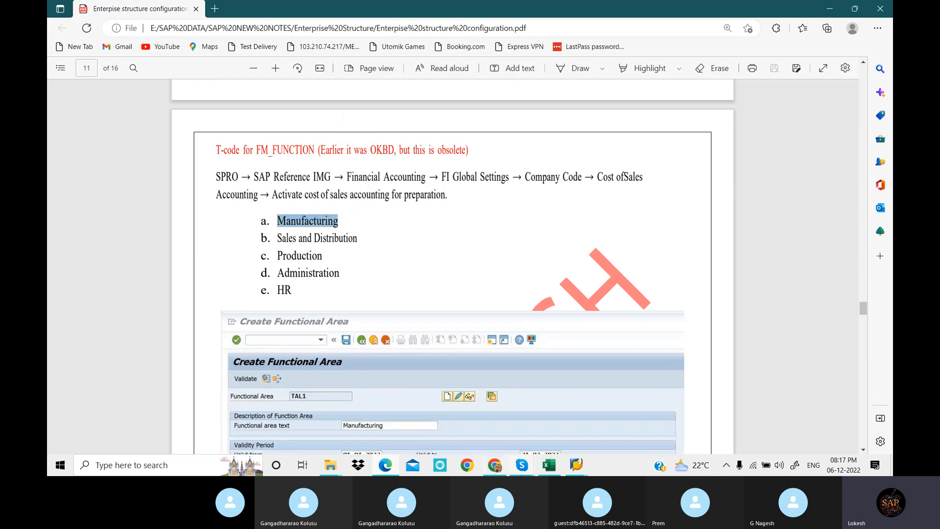
{"action": "left_click", "coordinate": [576, 465]}
{"action": "left_click", "coordinate": [592, 424]}
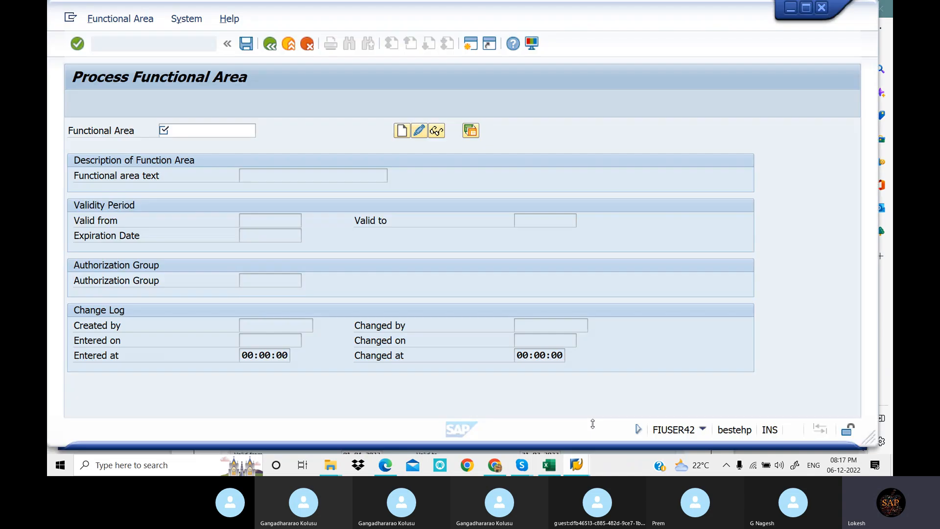
{"action": "key", "text": "ctrl+v"}
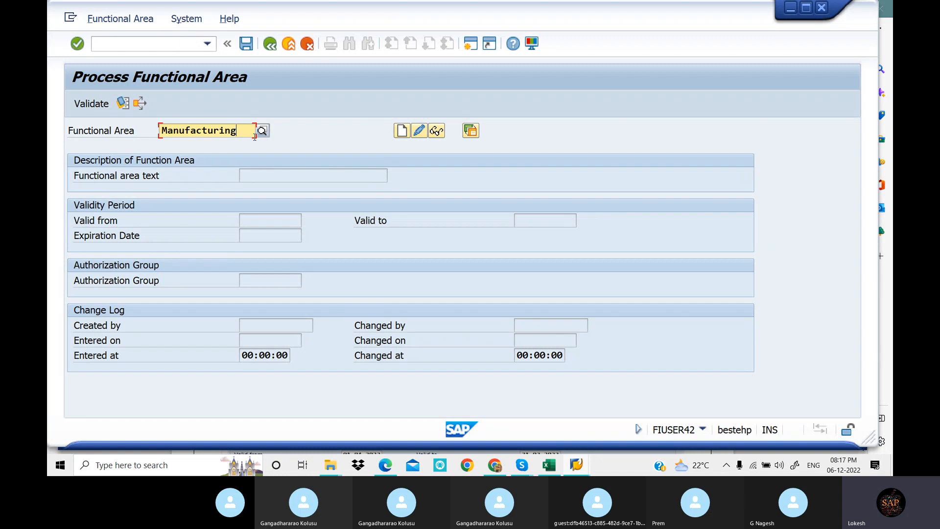
{"action": "type", "text": "8"}
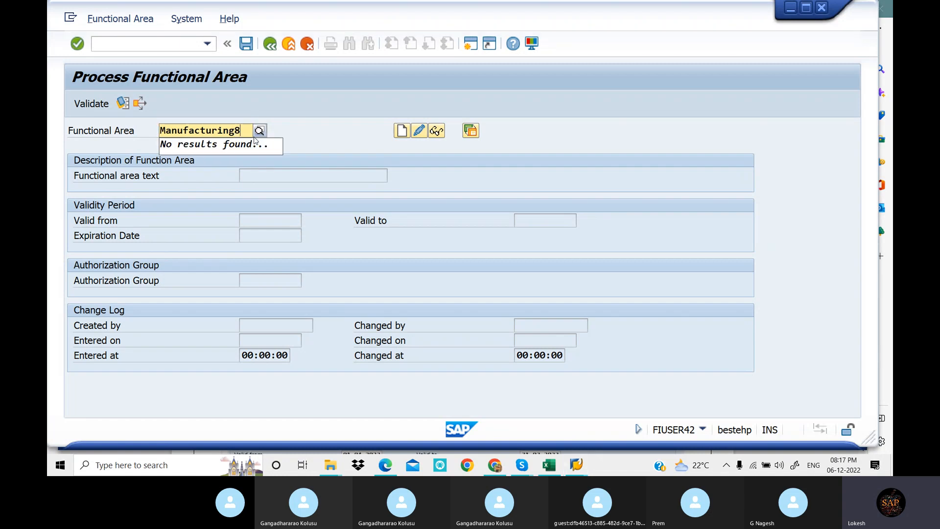
{"action": "left_click", "coordinate": [401, 132]}
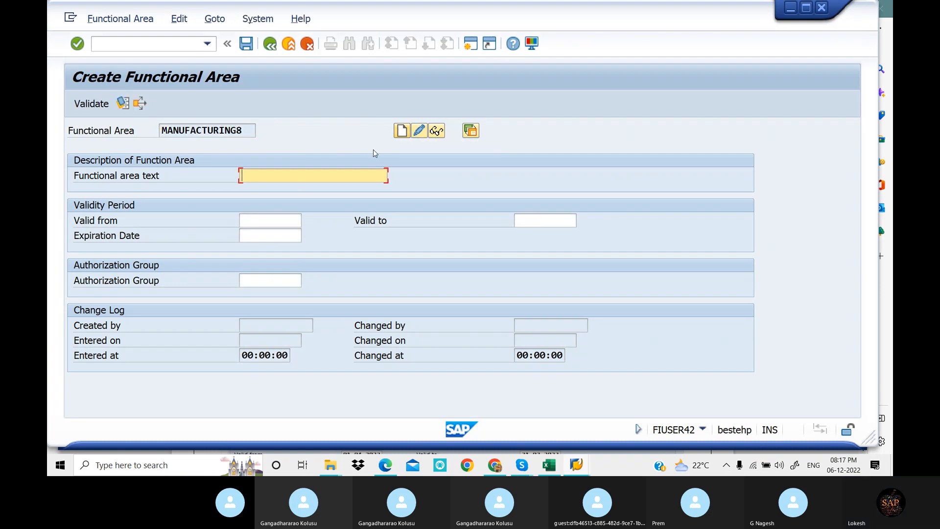
Set the functional area text to MANUFACTURING and the validity period from 01.04.2022 to 31.03.2023
{"action": "left_click", "coordinate": [291, 170]}
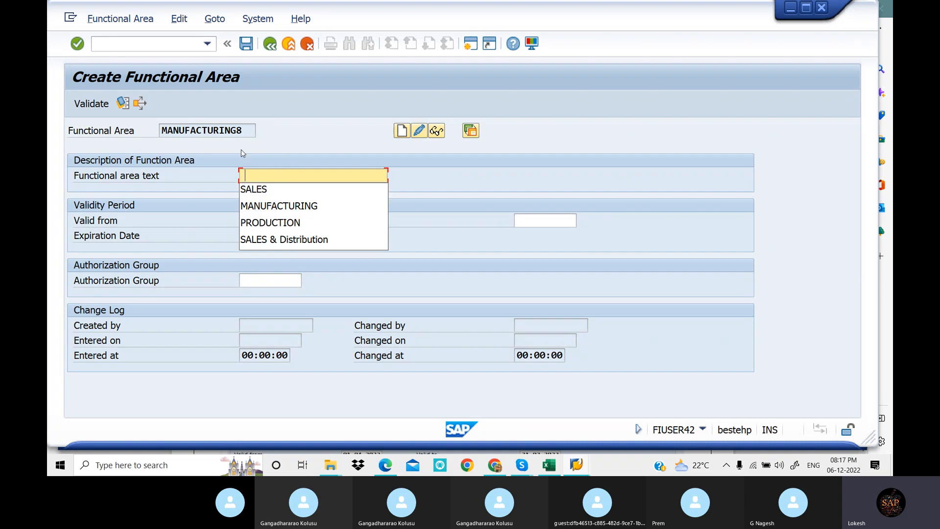
{"action": "left_click", "coordinate": [301, 206]}
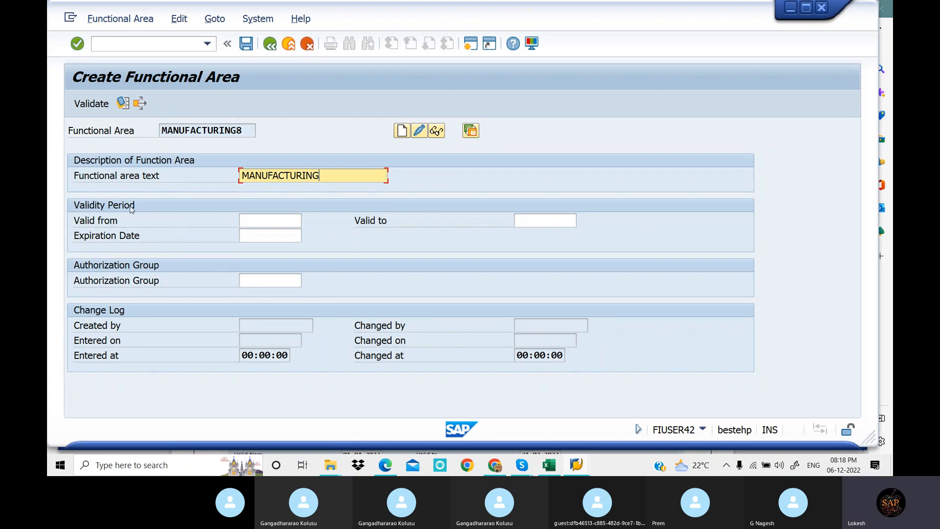
{"action": "left_click", "coordinate": [256, 219]}
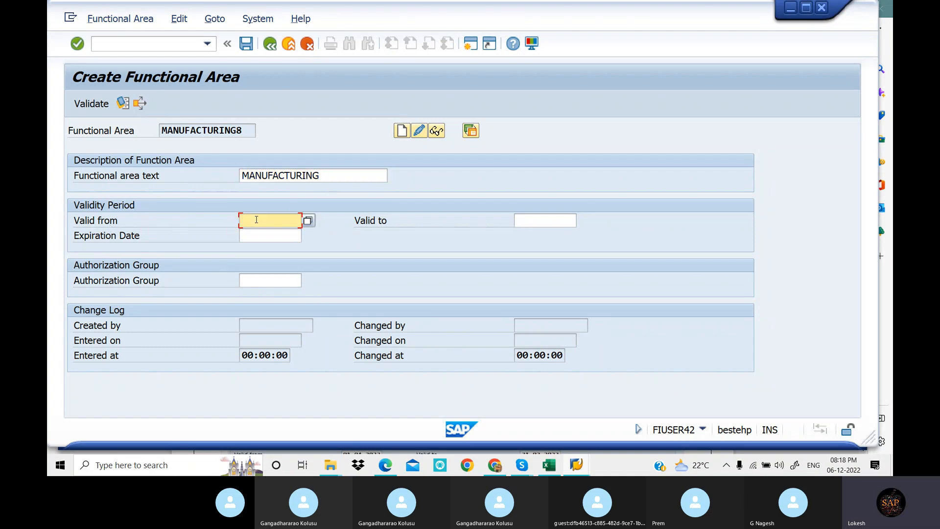
{"action": "left_click", "coordinate": [274, 236]}
{"action": "left_click", "coordinate": [542, 222]}
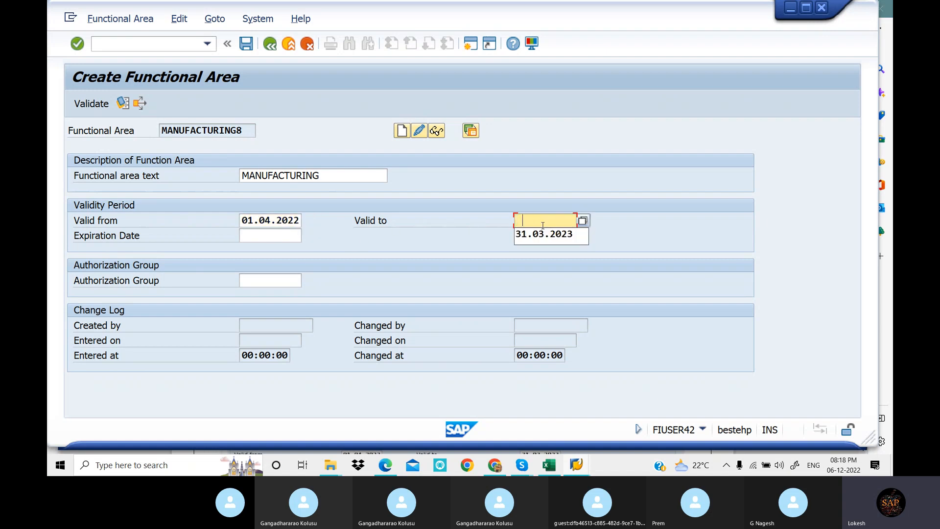
{"action": "left_click", "coordinate": [549, 238]}
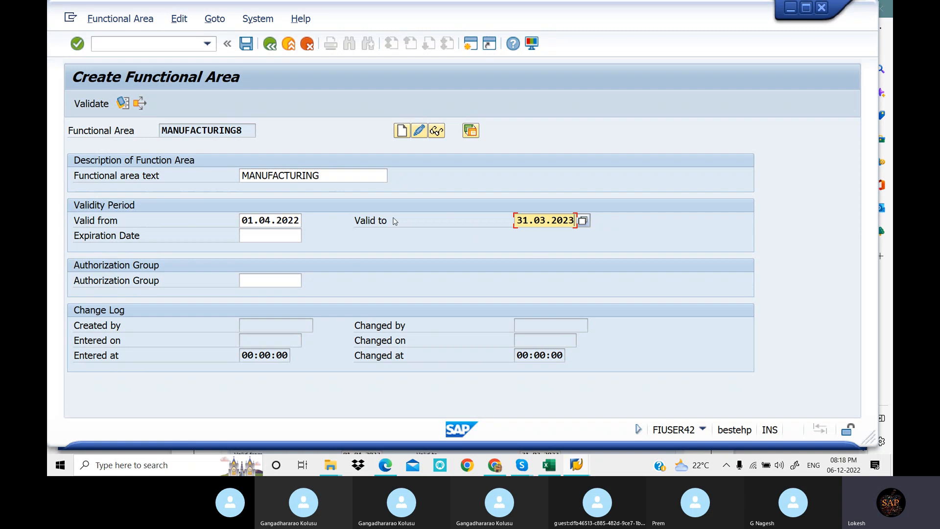
Set the expiration date to 31.03.2023 and save the functional area
{"action": "left_click", "coordinate": [275, 234]}
{"action": "left_click", "coordinate": [275, 233]}
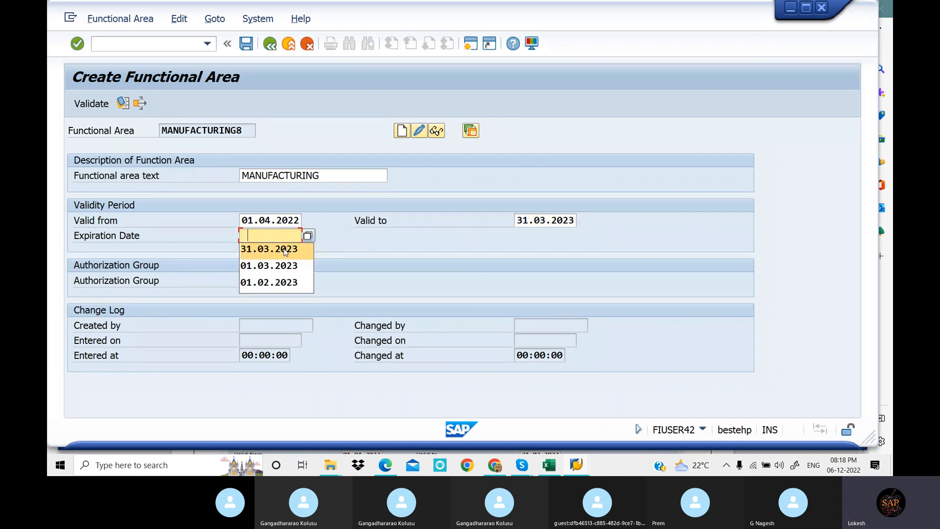
{"action": "left_click", "coordinate": [286, 250]}
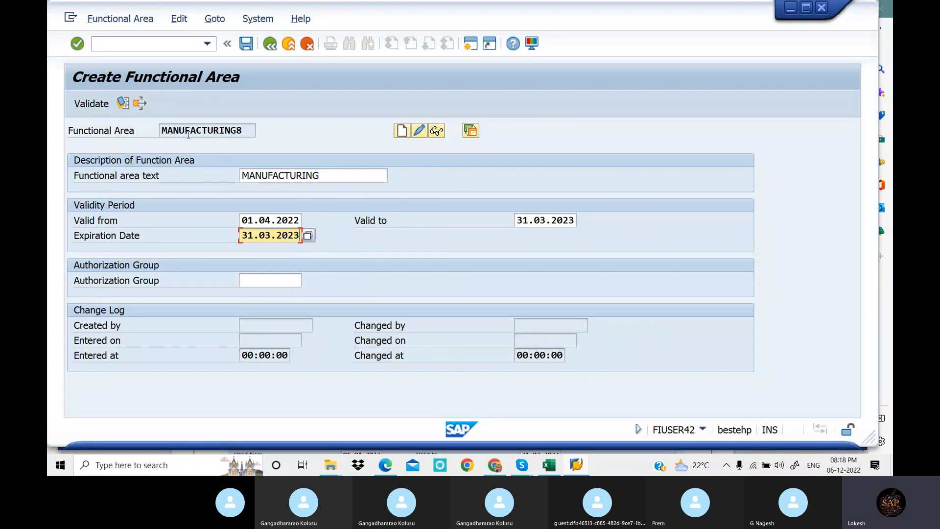
{"action": "left_click", "coordinate": [246, 44]}
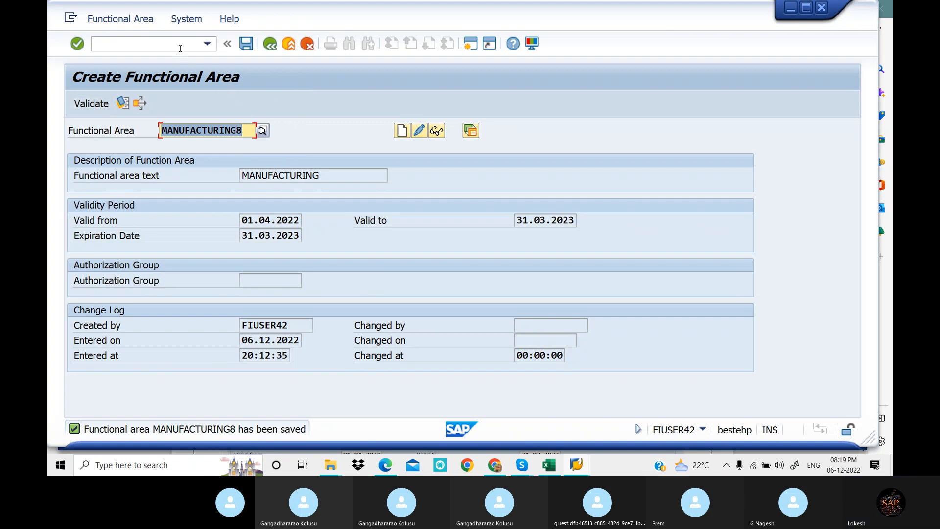
Clear the functional area name and copy "Sales and Distribution" from the PDF notes' list into the field in SAP
{"action": "key", "text": "Delete"}
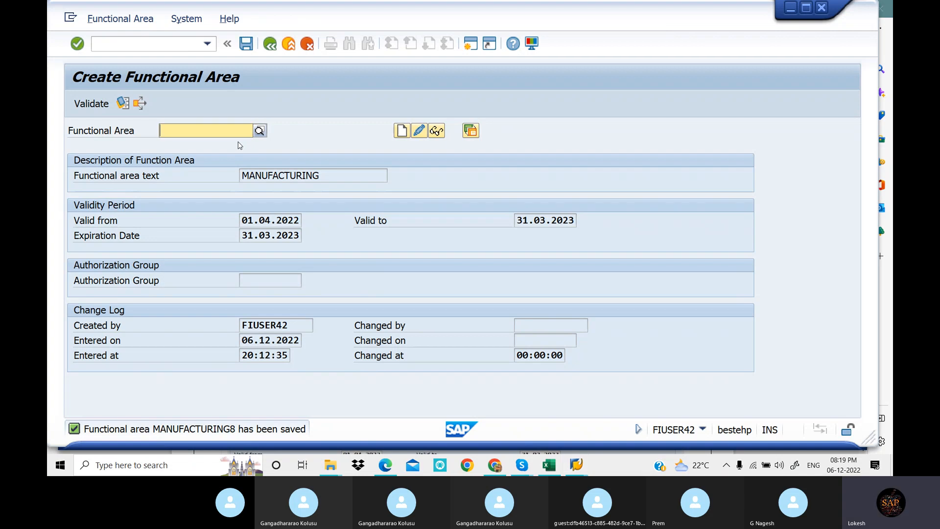
{"action": "key", "text": "F4"}
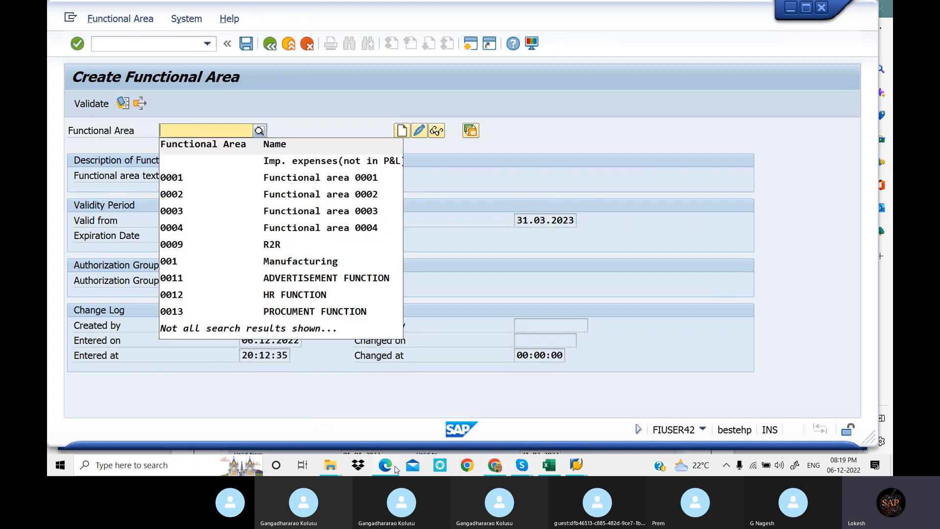
{"action": "mouse_move", "coordinate": [387, 468]}
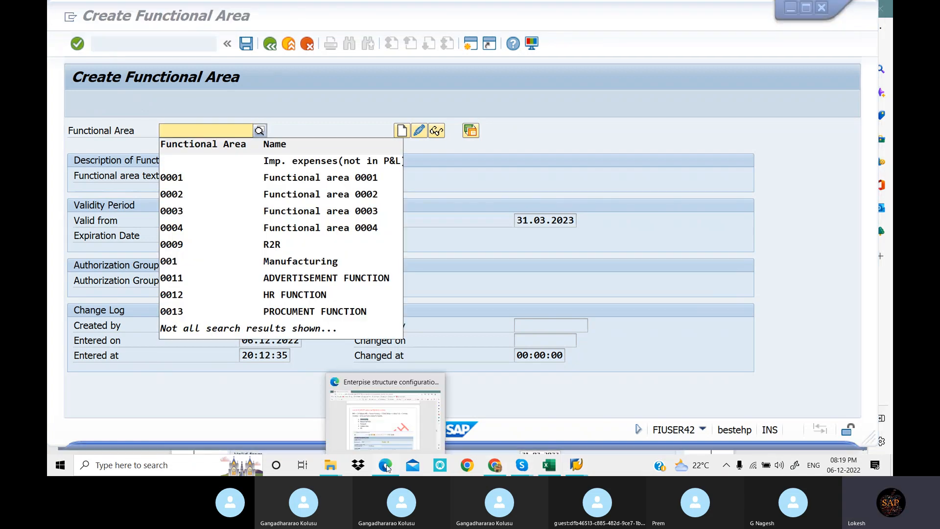
{"action": "left_click", "coordinate": [386, 468]}
{"action": "left_click_drag", "start_coordinate": [278, 239], "coordinate": [357, 242]}
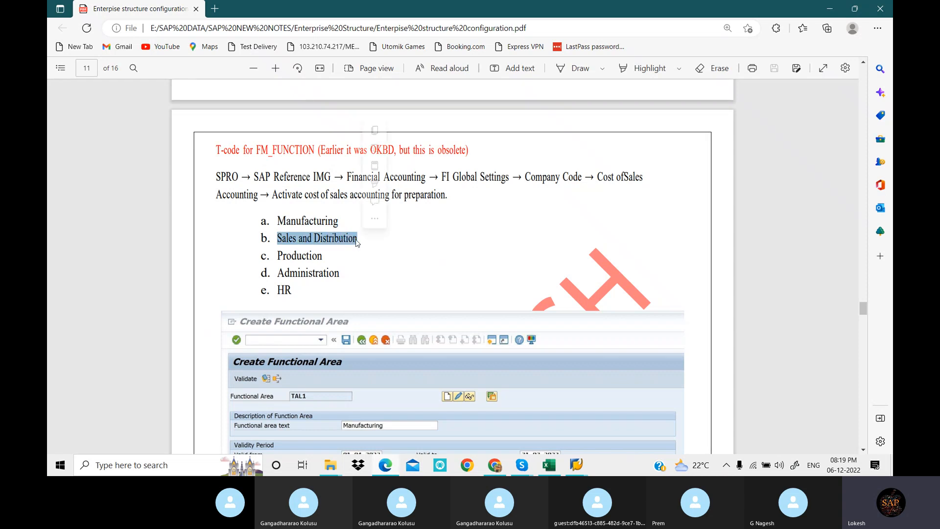
{"action": "left_click", "coordinate": [577, 468]}
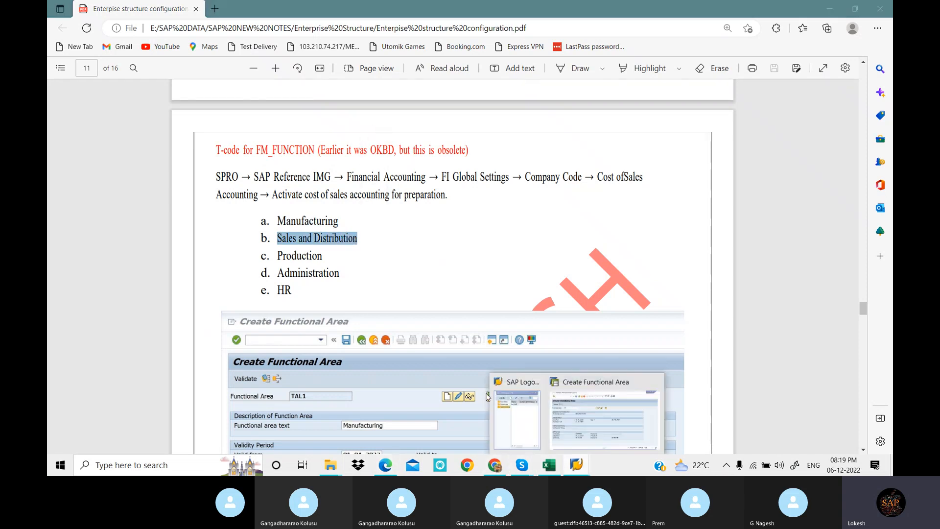
{"action": "left_click", "coordinate": [602, 430]}
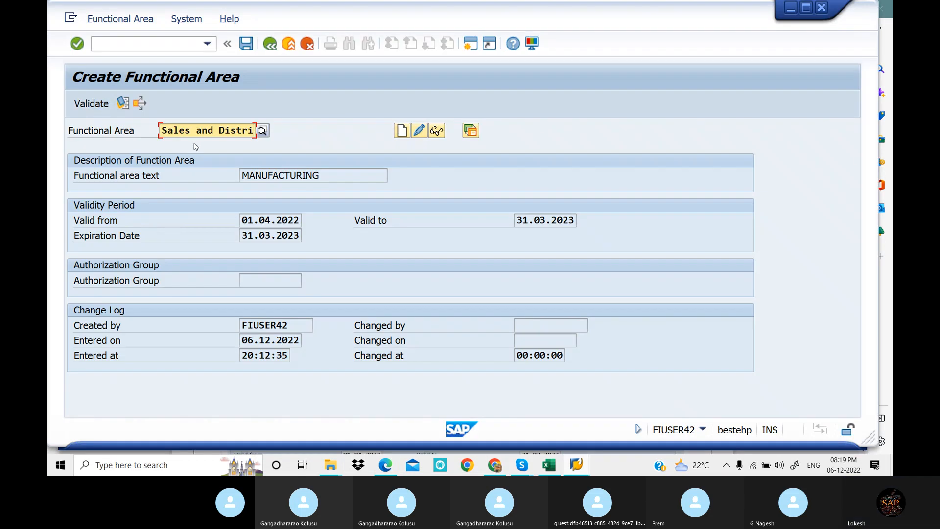
Try the name Sales9 and attempt to create functional area "Sales and Distri"
{"action": "key", "text": "BackSpace"}
{"action": "key", "text": "BackSpace"}
{"action": "key", "text": "BackSpace"}
{"action": "key", "text": "BackSpace"}
{"action": "key", "text": "BackSpace"}
{"action": "key", "text": "BackSpace"}
{"action": "key", "text": "BackSpace"}
{"action": "key", "text": "BackSpace"}
{"action": "key", "text": "BackSpace"}
{"action": "key", "text": "BackSpace"}
{"action": "key", "text": "BackSpace"}
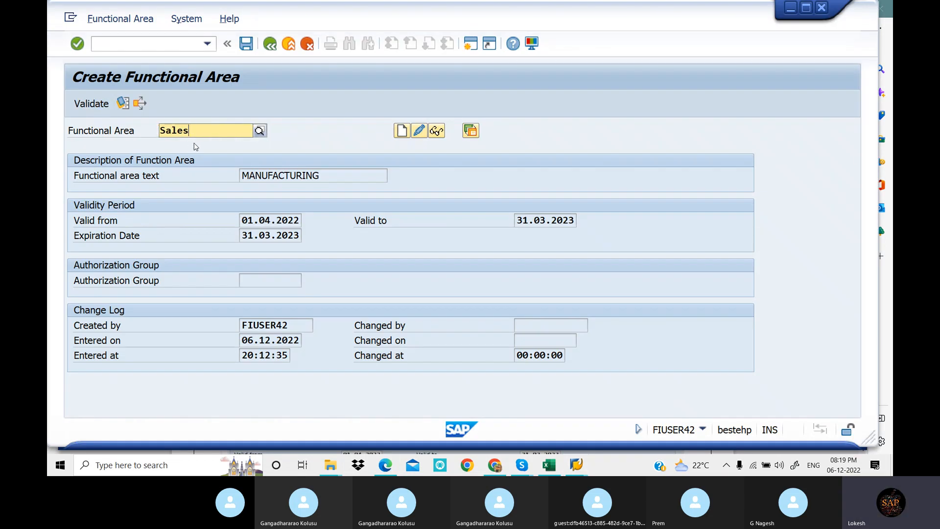
{"action": "type", "text": "9"}
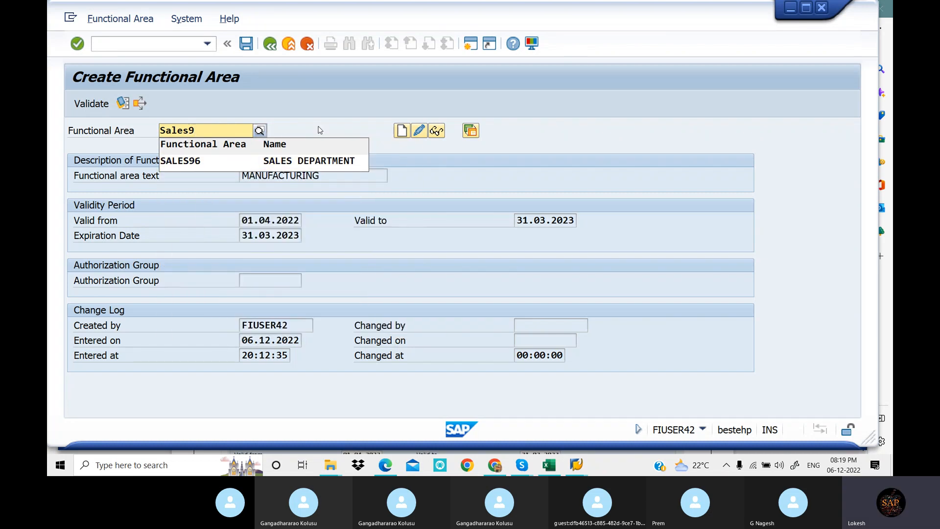
{"action": "left_click", "coordinate": [320, 130]}
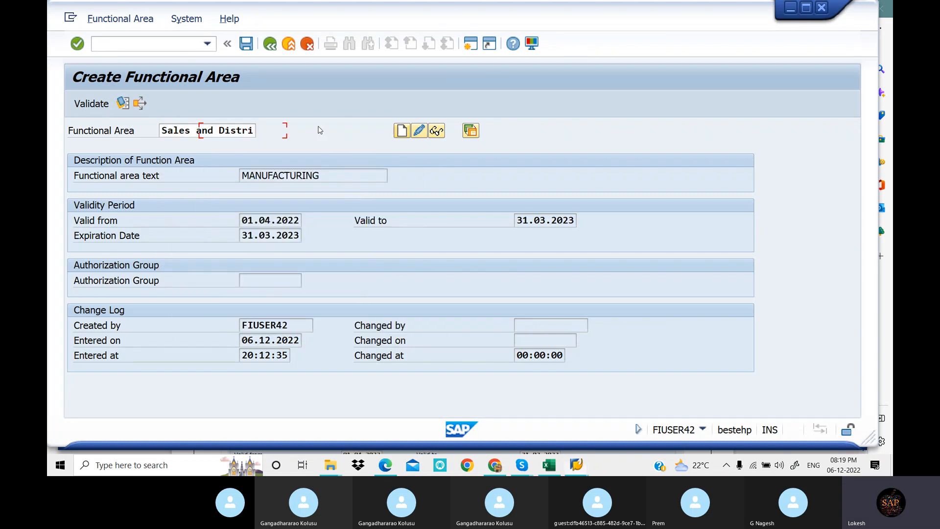
{"action": "left_click", "coordinate": [227, 131]}
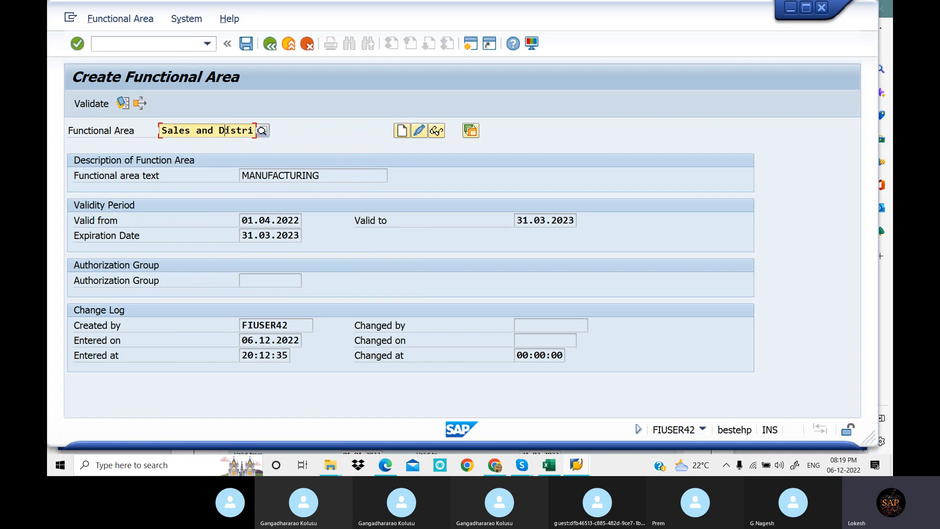
{"action": "left_click", "coordinate": [404, 132]}
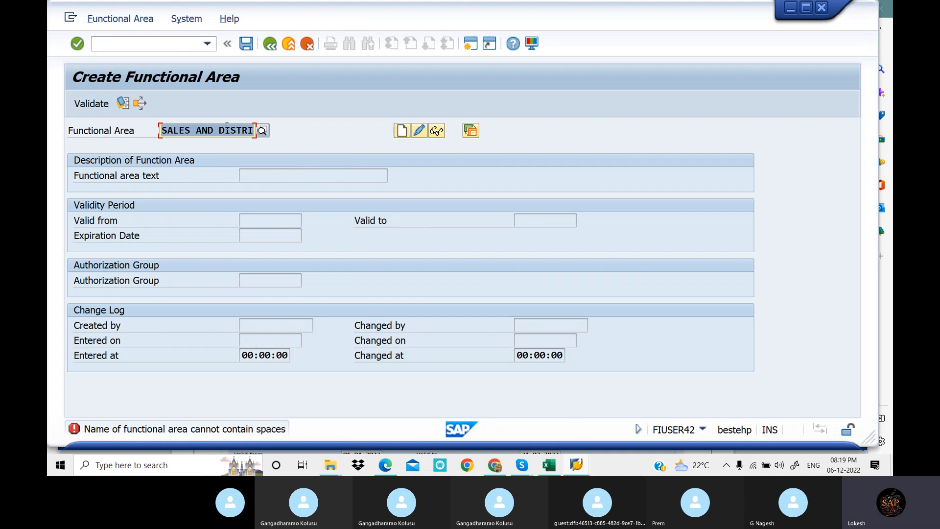
Shorten the functional area name and try to create it as "SALES 5"
{"action": "left_click", "coordinate": [252, 132]}
{"action": "key", "text": "BackSpace"}
{"action": "key", "text": "BackSpace"}
{"action": "key", "text": "BackSpace"}
{"action": "key", "text": "BackSpace"}
{"action": "key", "text": "BackSpace"}
{"action": "key", "text": "BackSpace"}
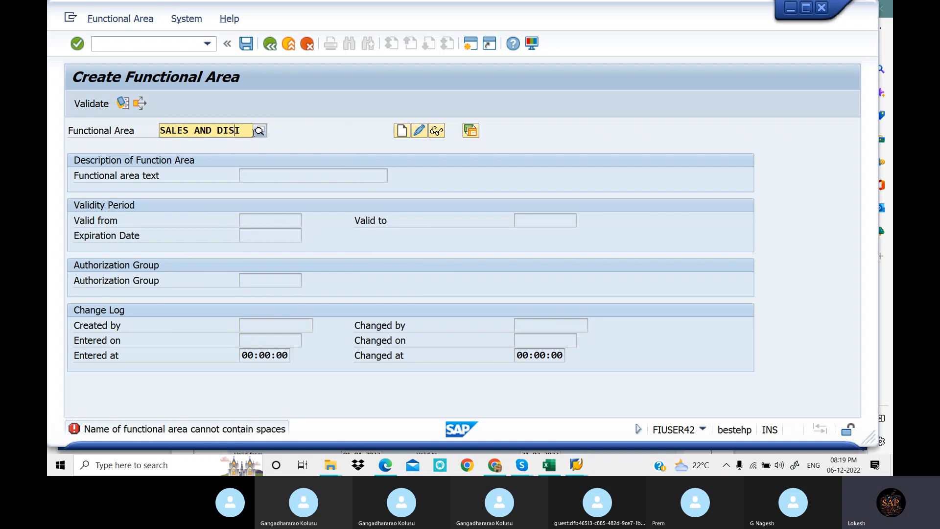
{"action": "type", "text": "I"}
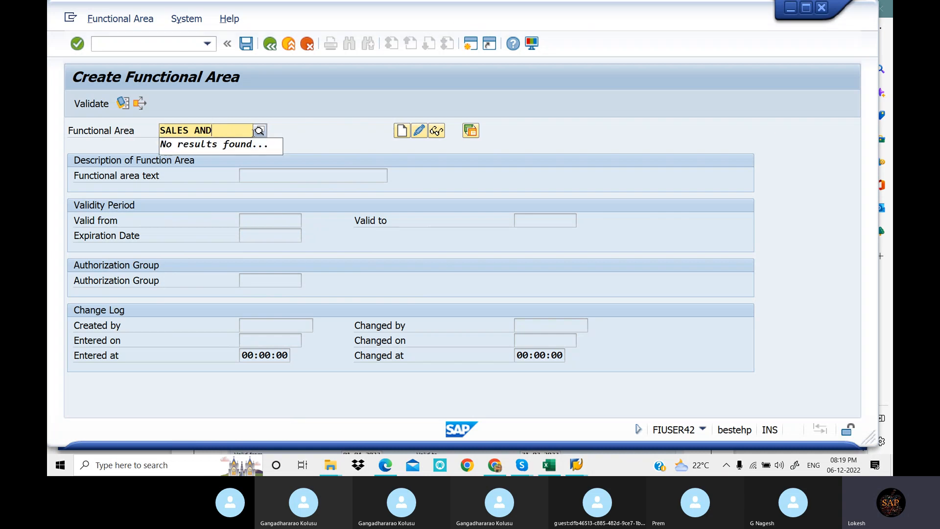
{"action": "key", "text": "BackSpace"}
{"action": "key", "text": "BackSpace"}
{"action": "key", "text": "BackSpace"}
{"action": "type", "text": "5"}
{"action": "left_click", "coordinate": [402, 131]}
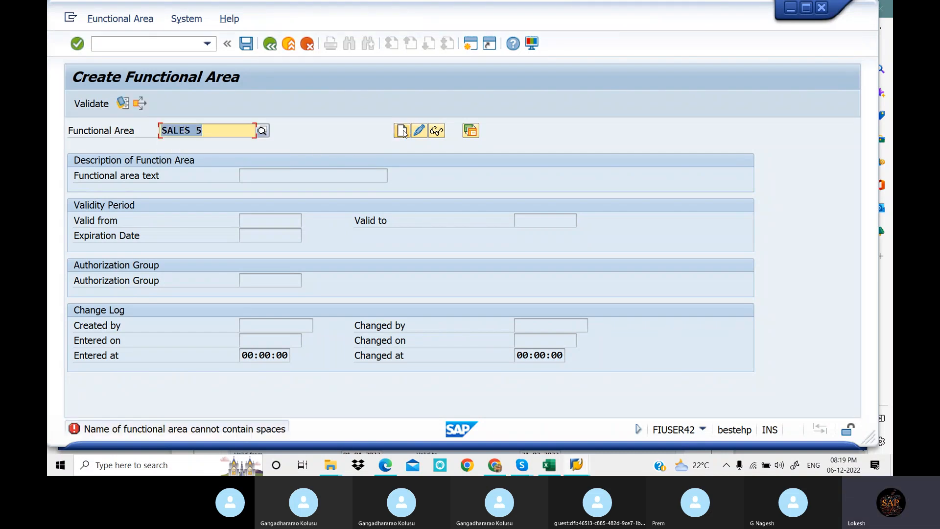
Try to remove the space from the functional area name to make it SALES5
{"action": "left_click", "coordinate": [214, 131]}
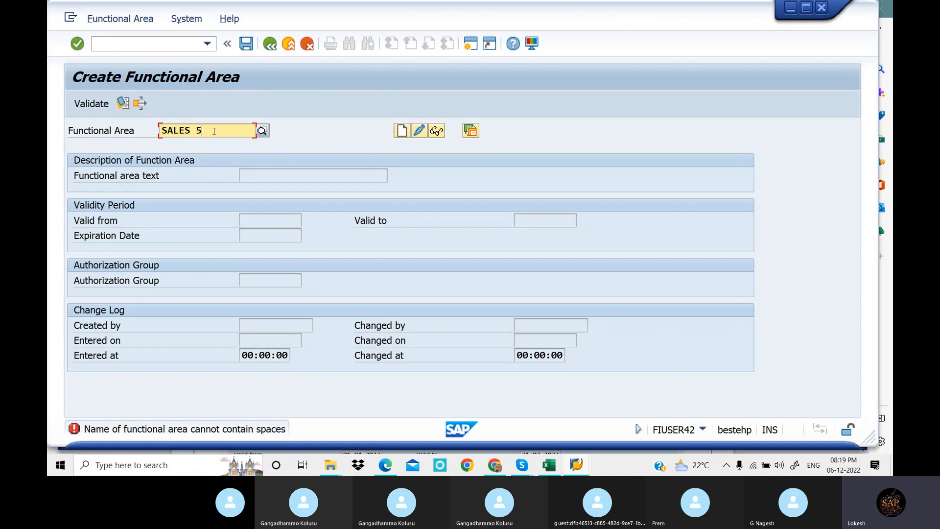
{"action": "key", "text": "BackSpace"}
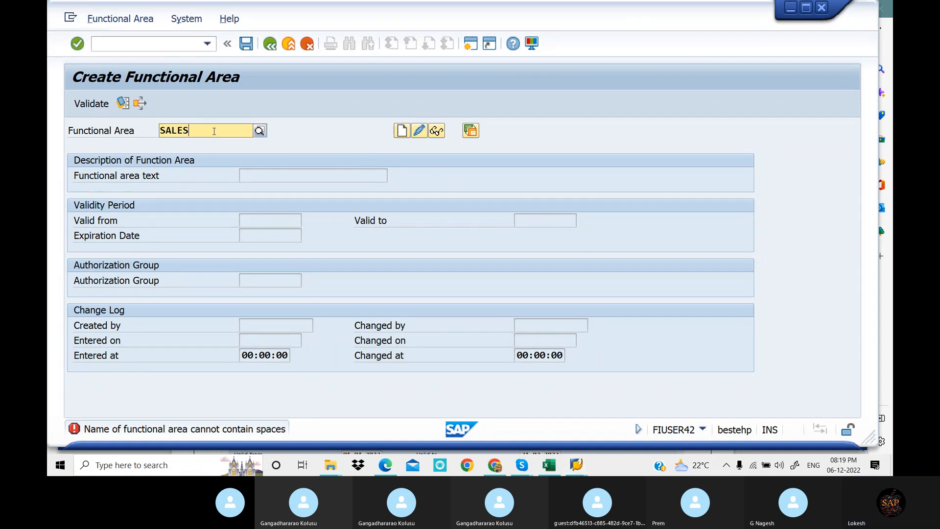
{"action": "type", "text": "5"}
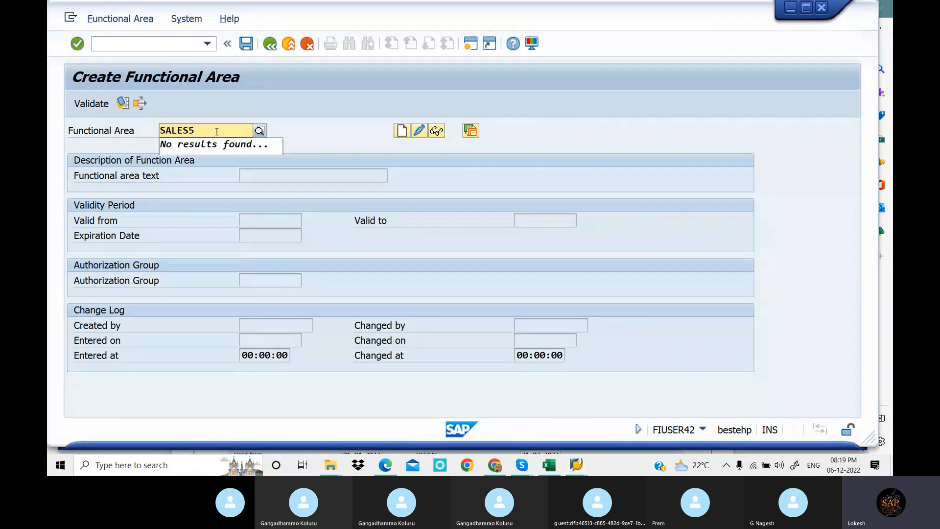
{"action": "key", "text": "Return"}
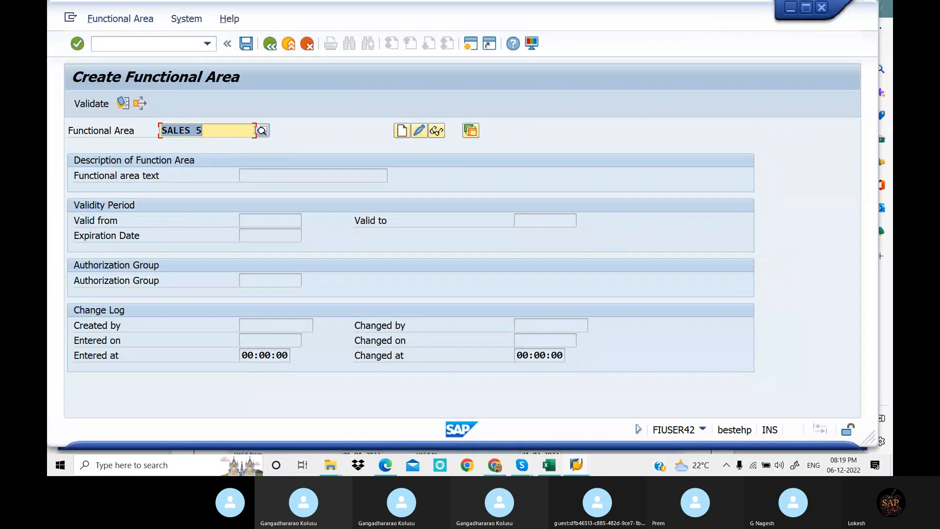
Return to SAP Easy Access, run FM_FUNCTION again and start creating functional area SALES5
{"action": "key", "text": "F3"}
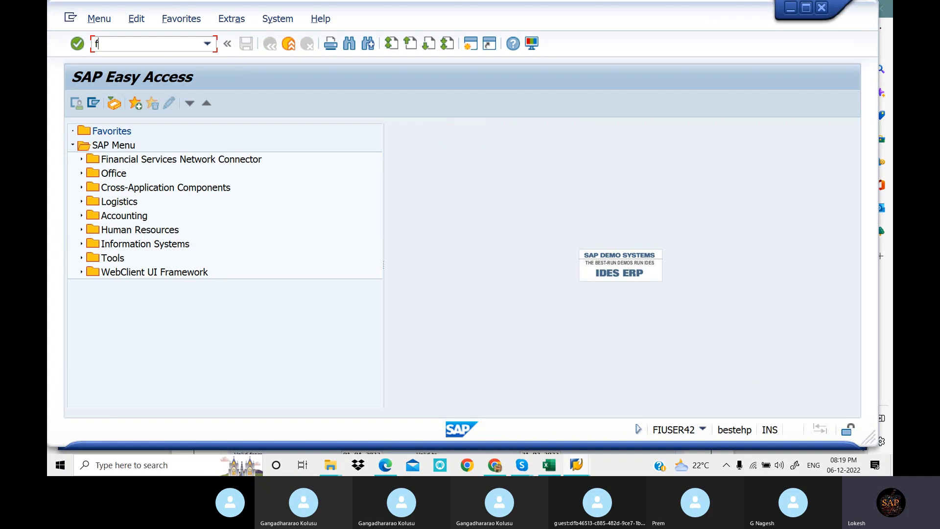
{"action": "key", "text": "BackSpace"}
{"action": "type", "text": "M_FUNCTION"}
{"action": "key", "text": "Return"}
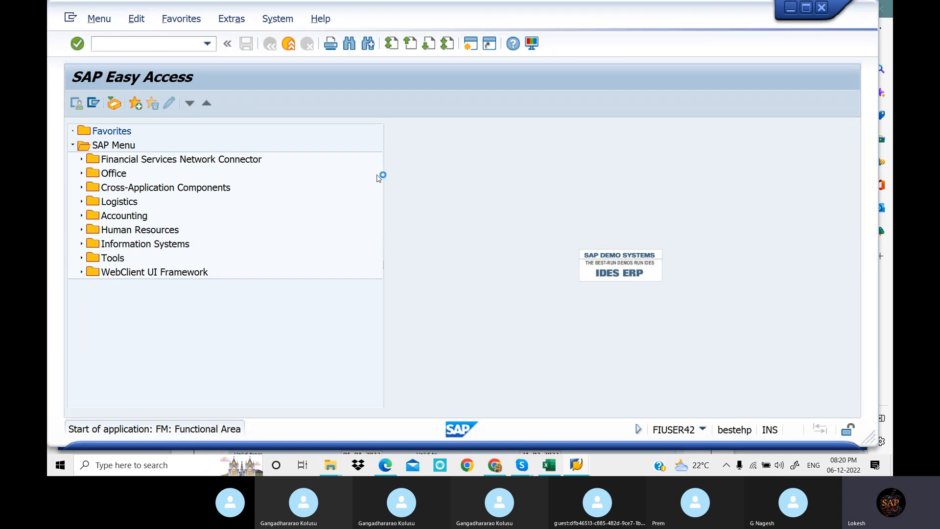
{"action": "left_click", "coordinate": [198, 130]}
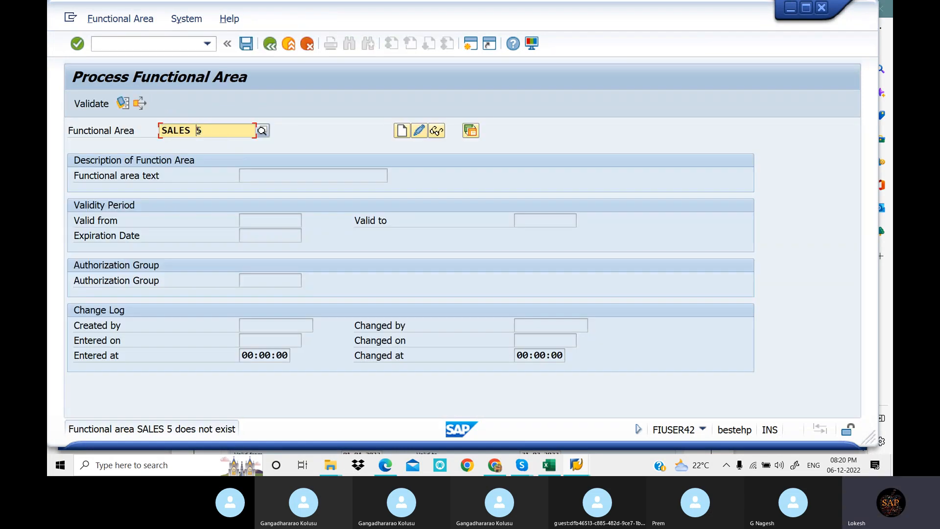
{"action": "key", "text": "BackSpace"}
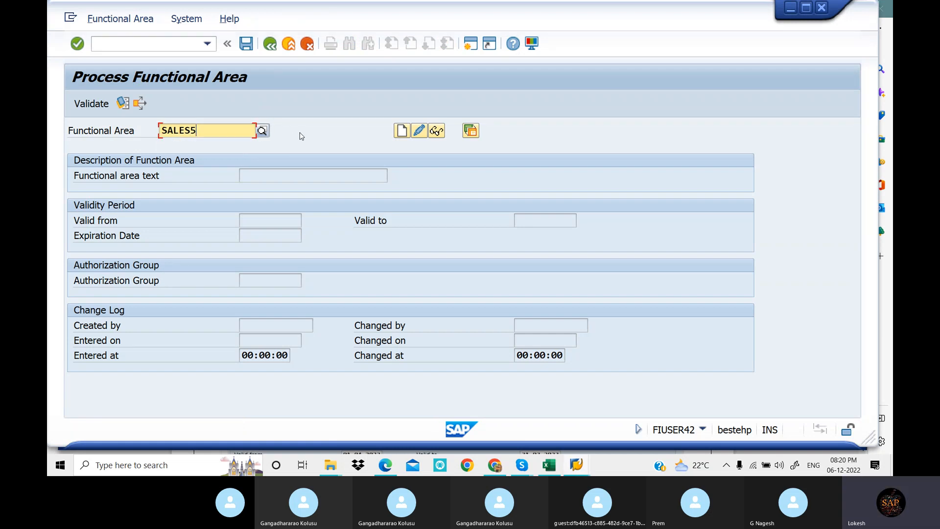
{"action": "left_click", "coordinate": [402, 131]}
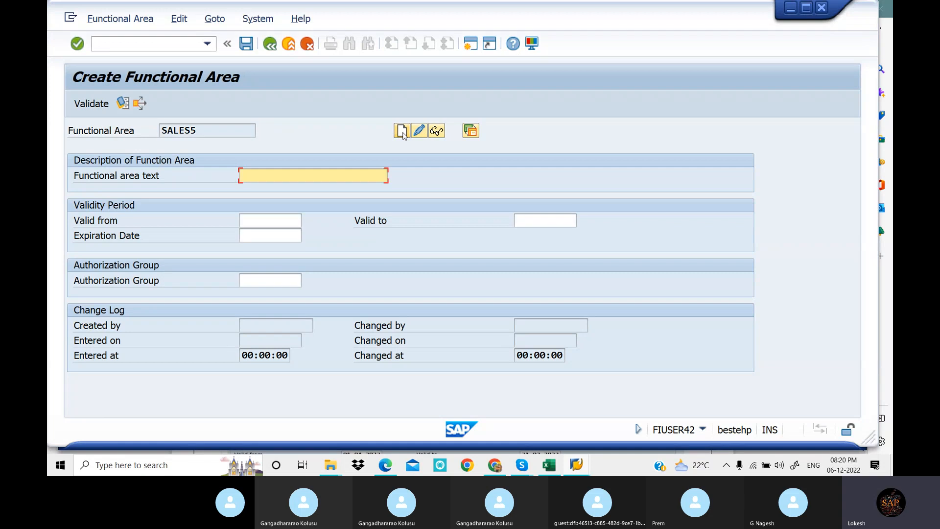
Set the functional area text to SALES, the validity period to 01.04.2022–31.03.2023 and the expiration date to 31.03.2023, and save the functional area
{"action": "left_click", "coordinate": [285, 178]}
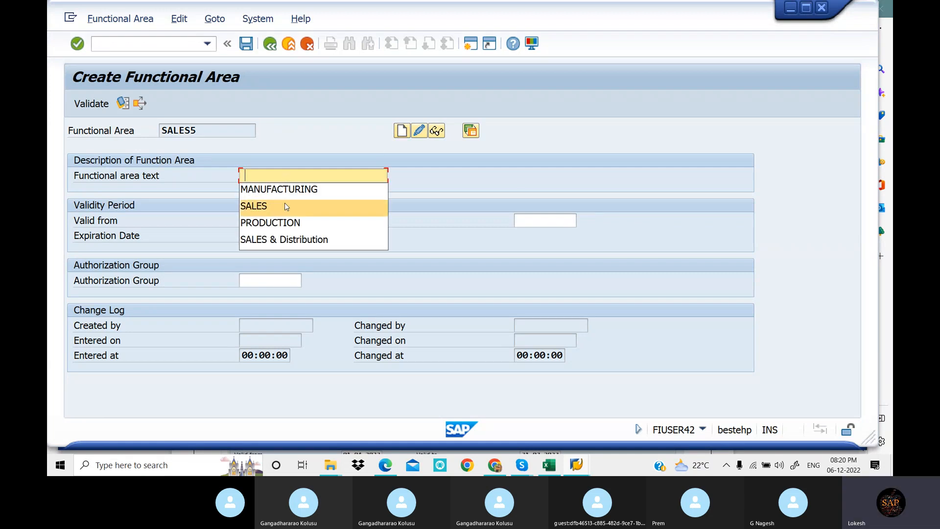
{"action": "left_click", "coordinate": [285, 206]}
{"action": "left_click", "coordinate": [274, 226]}
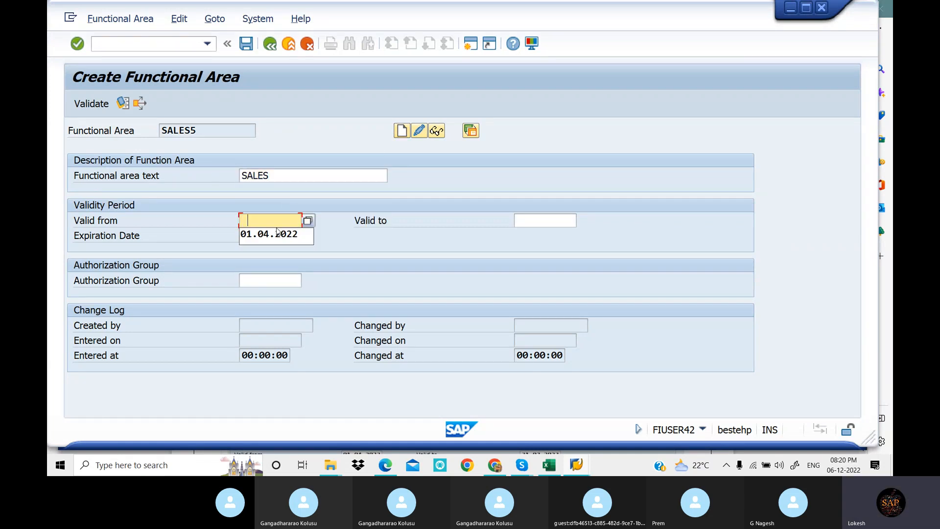
{"action": "left_click", "coordinate": [279, 234]}
{"action": "left_click", "coordinate": [542, 219]}
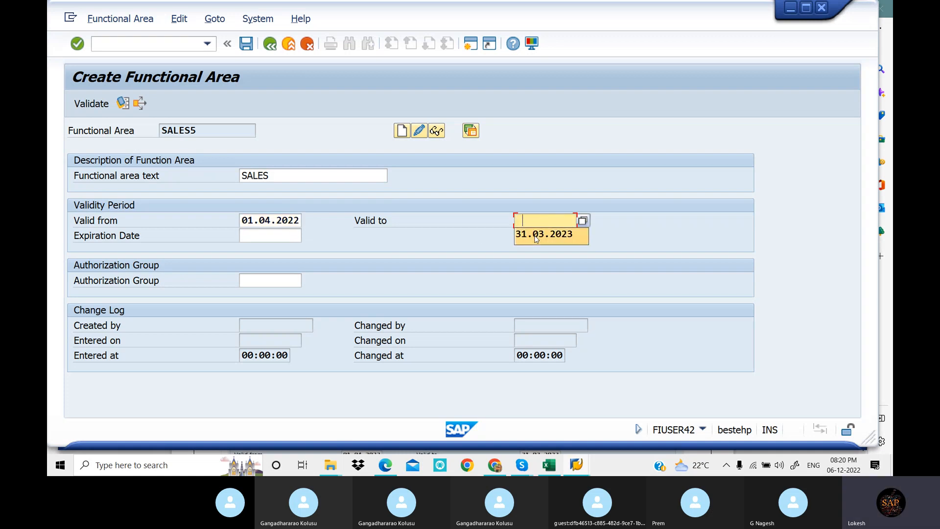
{"action": "left_click", "coordinate": [543, 234]}
{"action": "left_click", "coordinate": [274, 235]}
{"action": "left_click", "coordinate": [276, 252]}
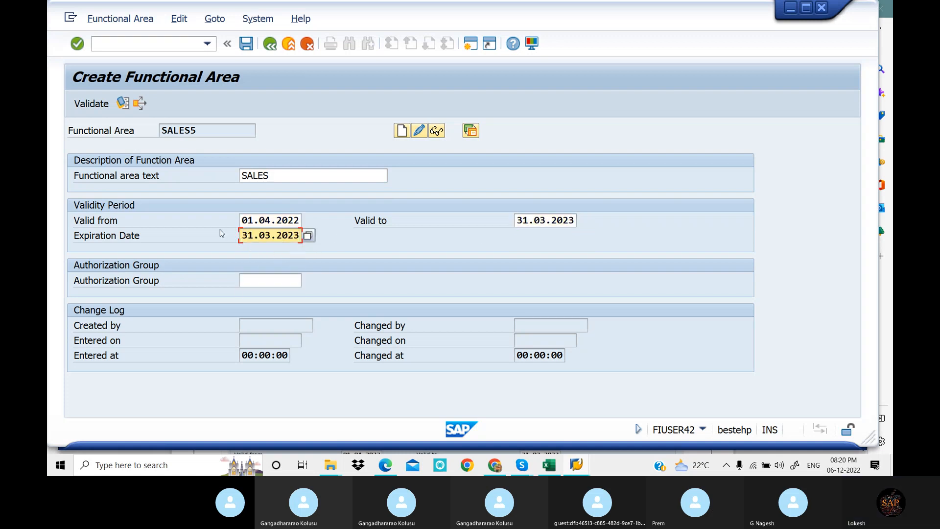
{"action": "left_click", "coordinate": [246, 43]}
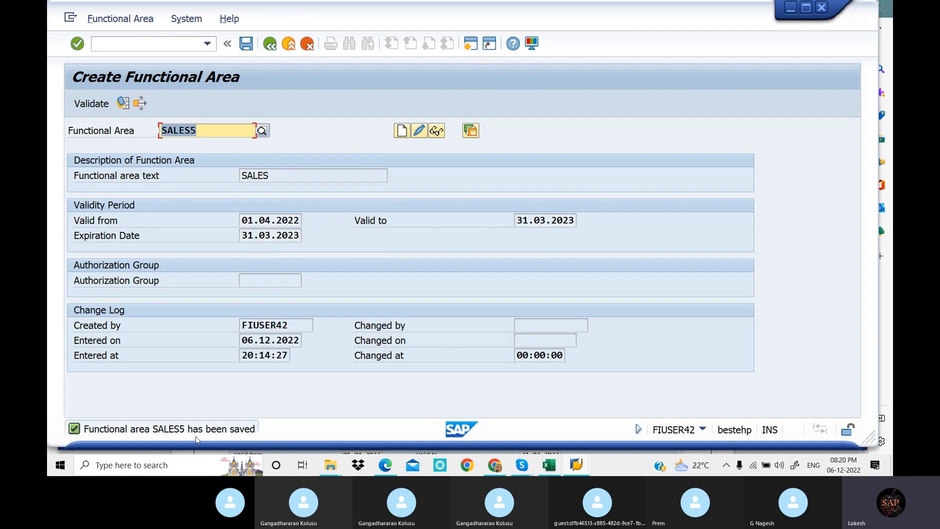
Look up the third functional area in the PDF notes and start creating functional area PRODUCTION4 in SAP
{"action": "left_click", "coordinate": [390, 469]}
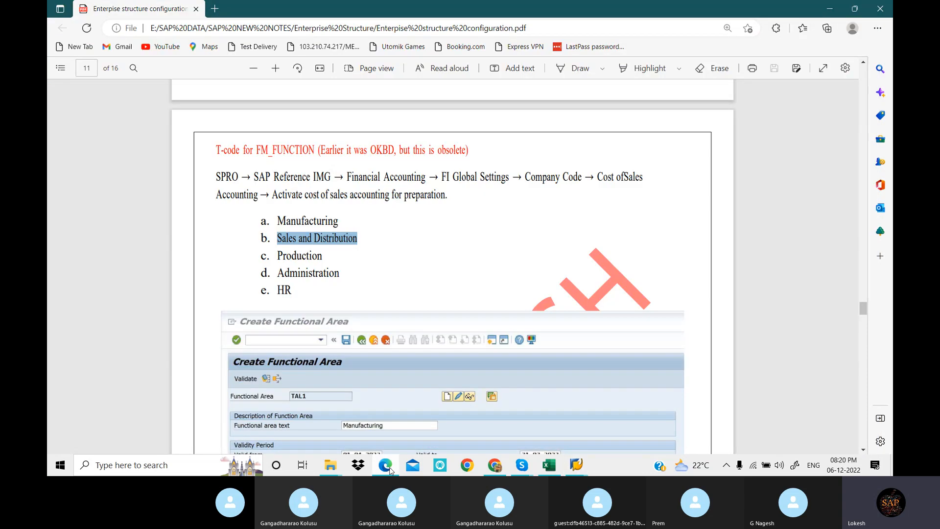
{"action": "left_click_drag", "start_coordinate": [278, 256], "coordinate": [324, 256]}
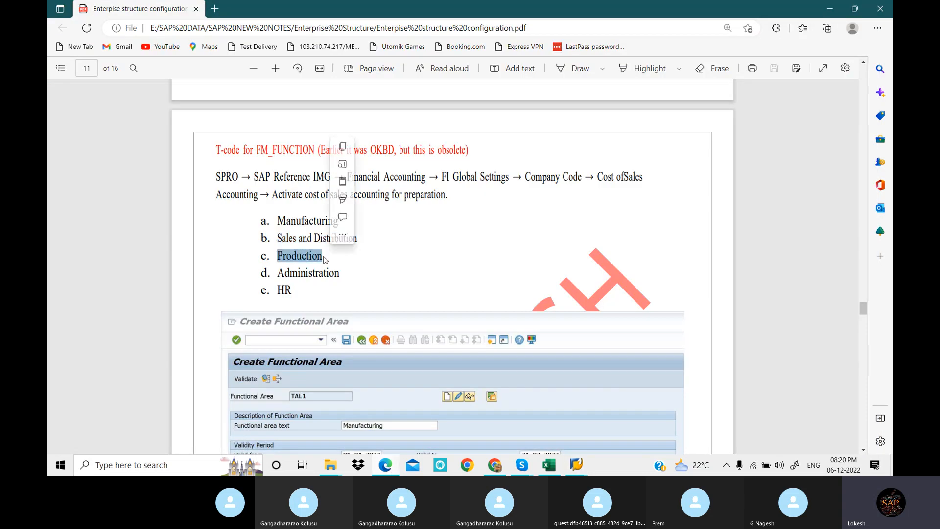
{"action": "left_click", "coordinate": [576, 466]}
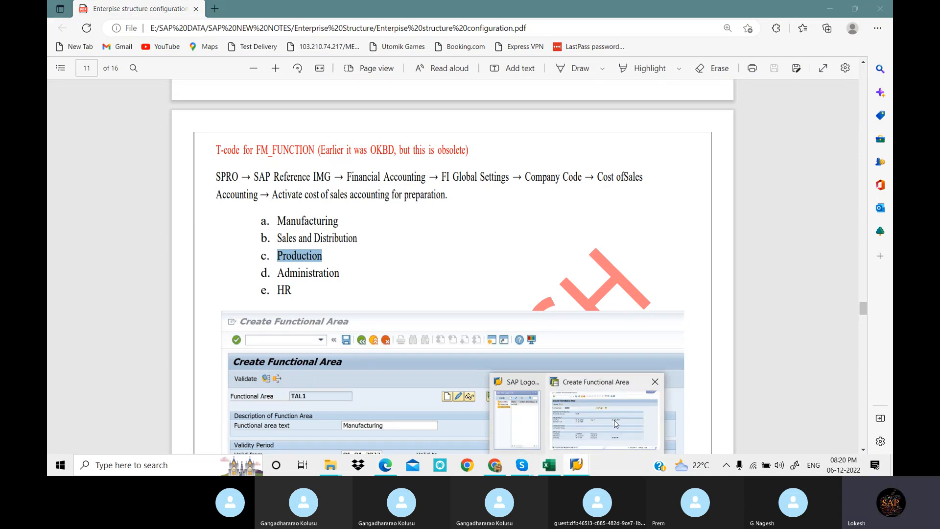
{"action": "left_click", "coordinate": [616, 424]}
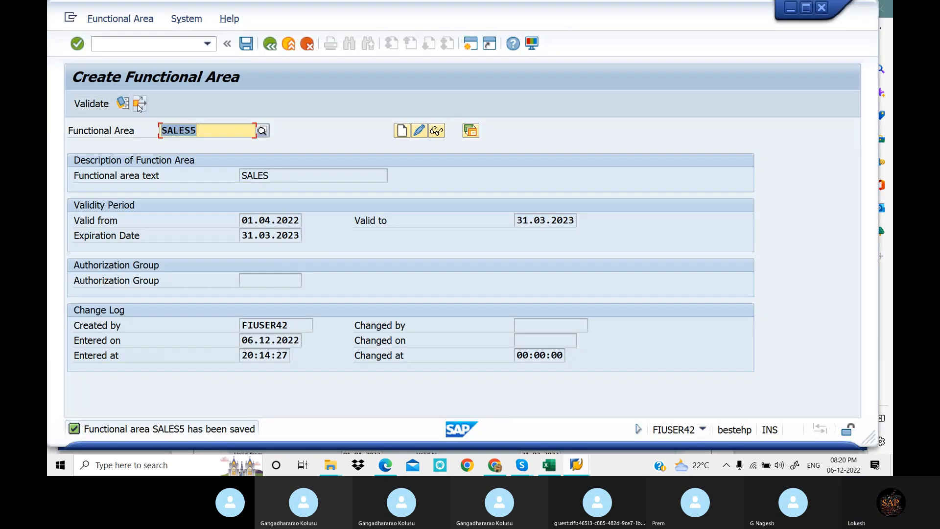
{"action": "left_click", "coordinate": [191, 100]}
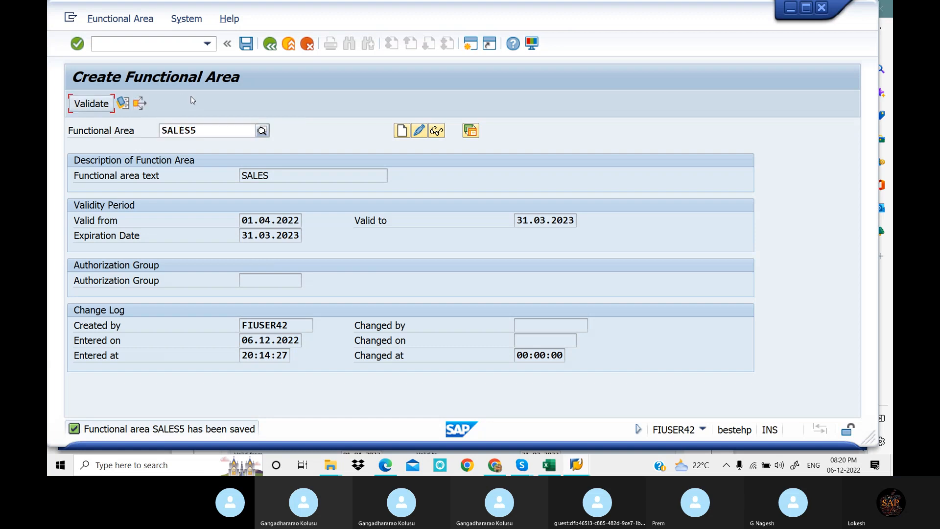
{"action": "double_click", "coordinate": [198, 129]}
{"action": "type", "text": "Production"}
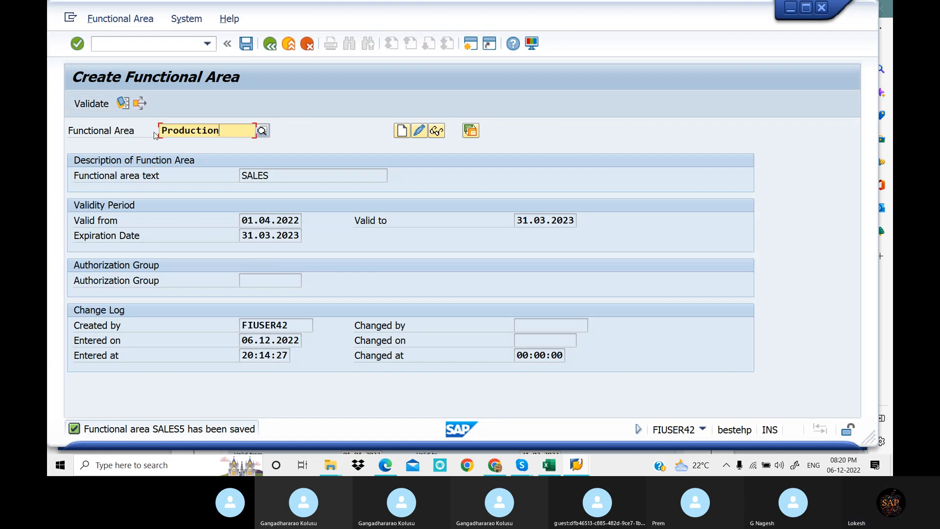
{"action": "type", "text": "4"}
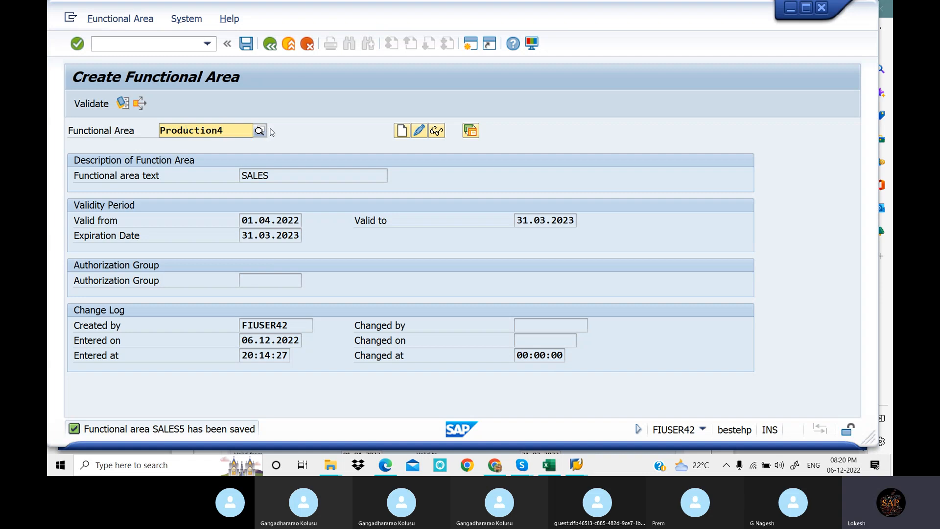
{"action": "left_click", "coordinate": [401, 132]}
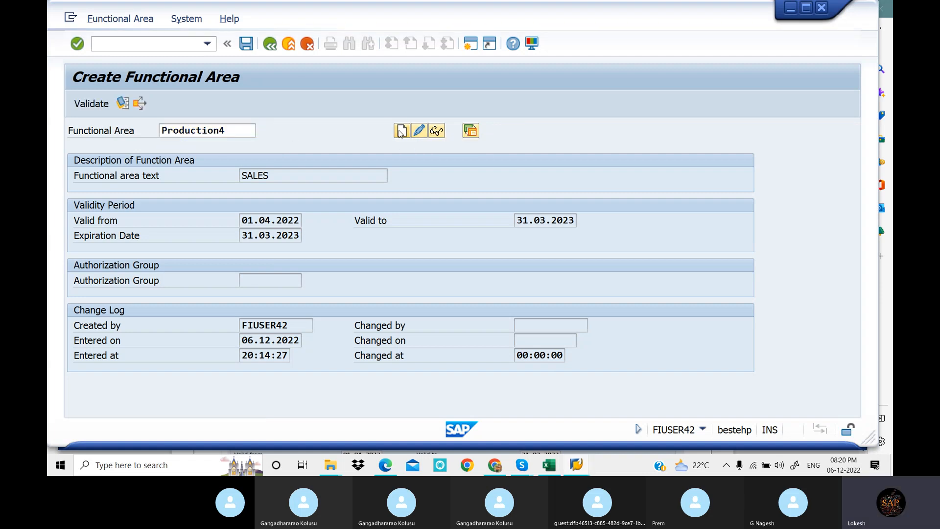
Set the functional area text to PRODUCTION, the validity to 01.04.2022–31.03.2023 and the expiration date to 31.03.2023, and save the functional area
{"action": "left_click", "coordinate": [302, 178]}
{"action": "left_click", "coordinate": [294, 226]}
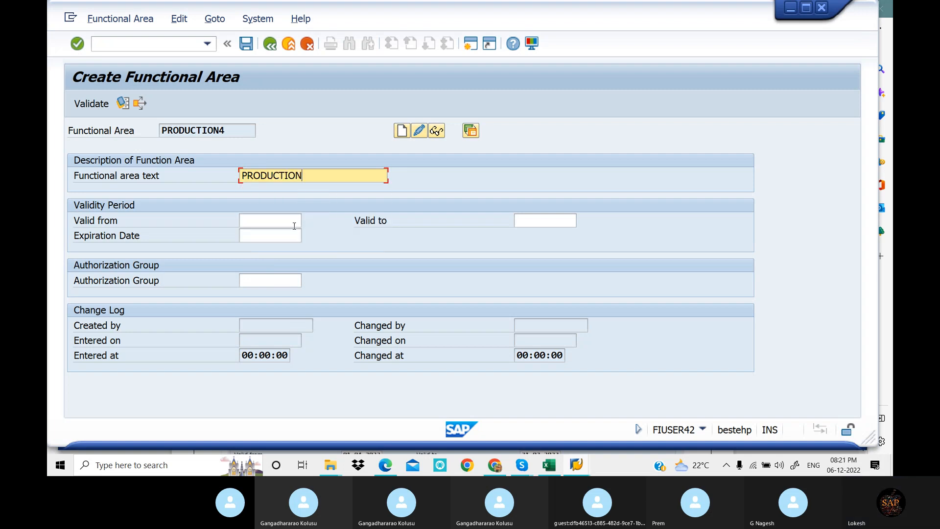
{"action": "left_click", "coordinate": [278, 223]}
{"action": "left_click", "coordinate": [278, 225]}
{"action": "left_click", "coordinate": [290, 237]}
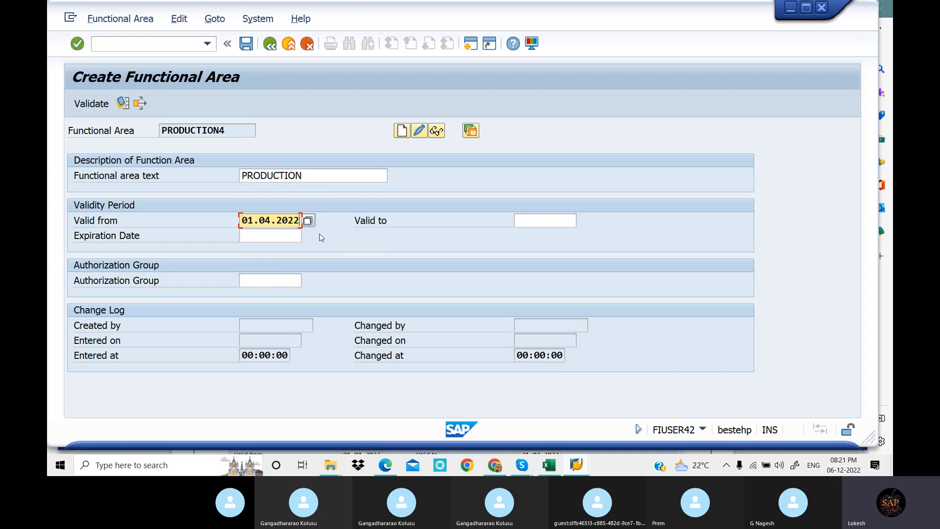
{"action": "left_click", "coordinate": [529, 218]}
{"action": "left_click", "coordinate": [542, 236]}
{"action": "left_click", "coordinate": [282, 235]}
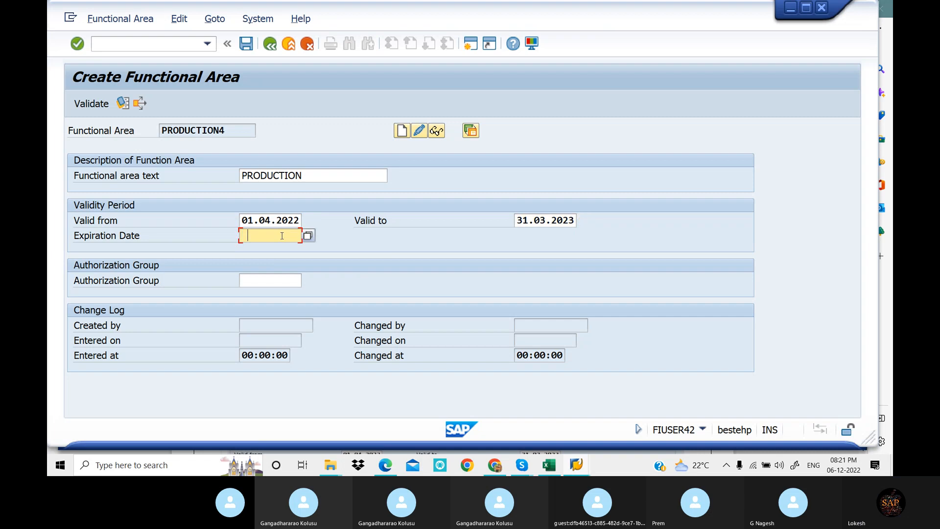
{"action": "left_click", "coordinate": [281, 250]}
{"action": "left_click", "coordinate": [246, 45]}
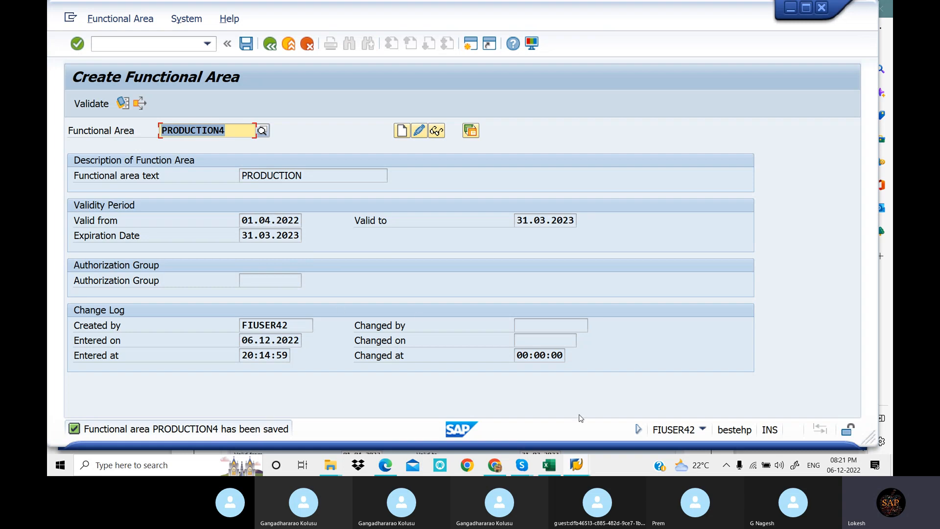
Check the Maintain Financial Management Area section of the PDF notes and open the SAP Reference IMG in SAP through transaction SPRO
{"action": "left_click", "coordinate": [388, 468]}
{"action": "scroll", "coordinate": [341, 202], "scroll_direction": "down", "scroll_amount": 10}
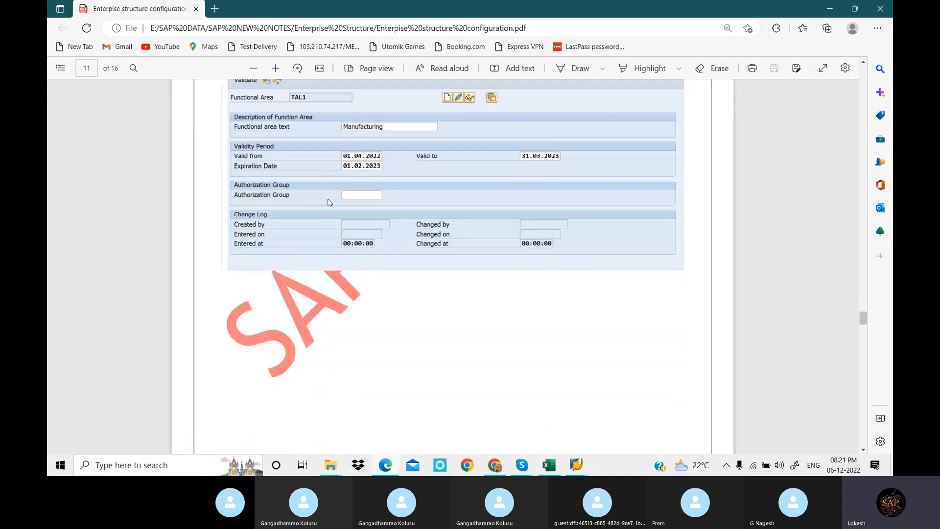
{"action": "scroll", "coordinate": [340, 202], "scroll_direction": "down", "scroll_amount": 2}
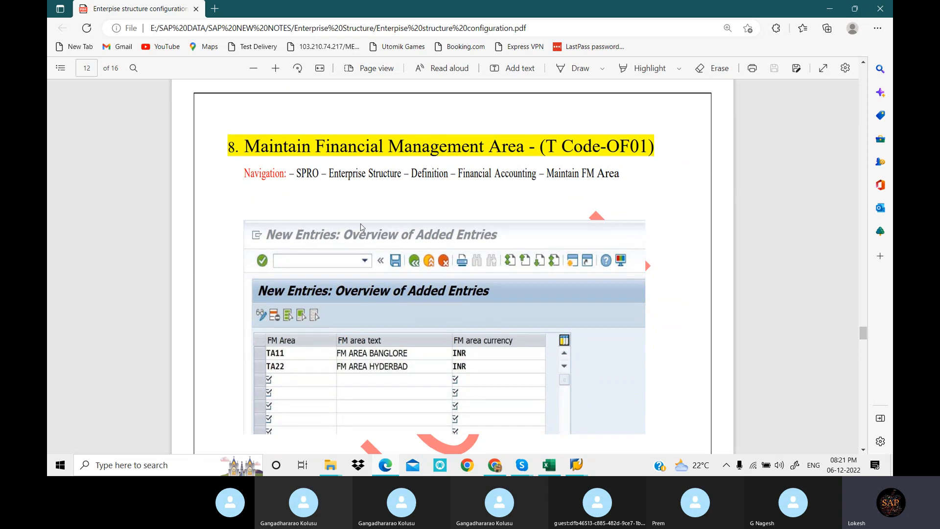
{"action": "left_click", "coordinate": [576, 467]}
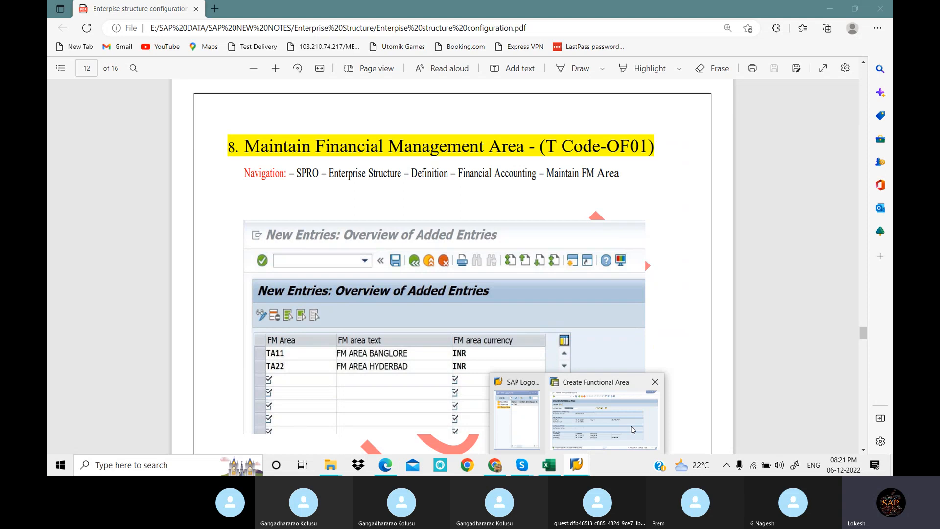
{"action": "left_click", "coordinate": [631, 429]}
{"action": "left_click", "coordinate": [134, 43]}
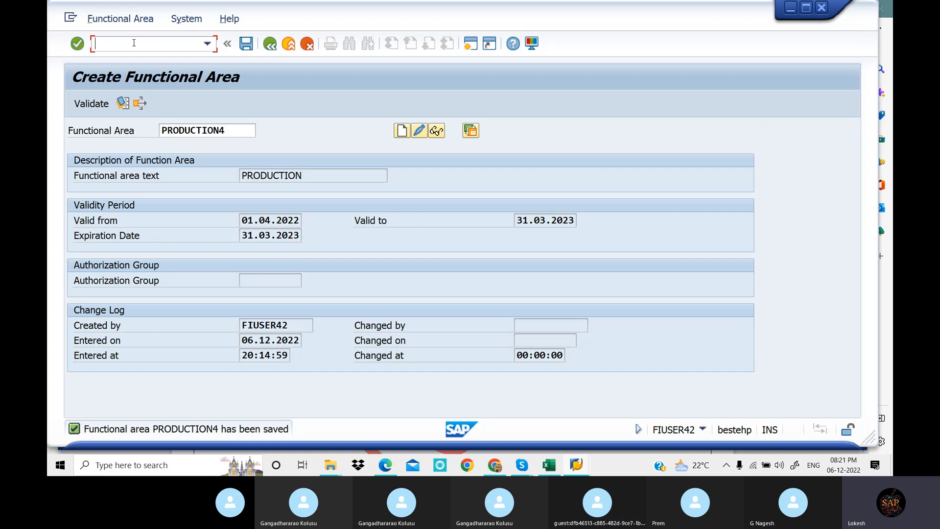
{"action": "type", "text": "/N"}
{"action": "key", "text": "Return"}
{"action": "type", "text": "S"}
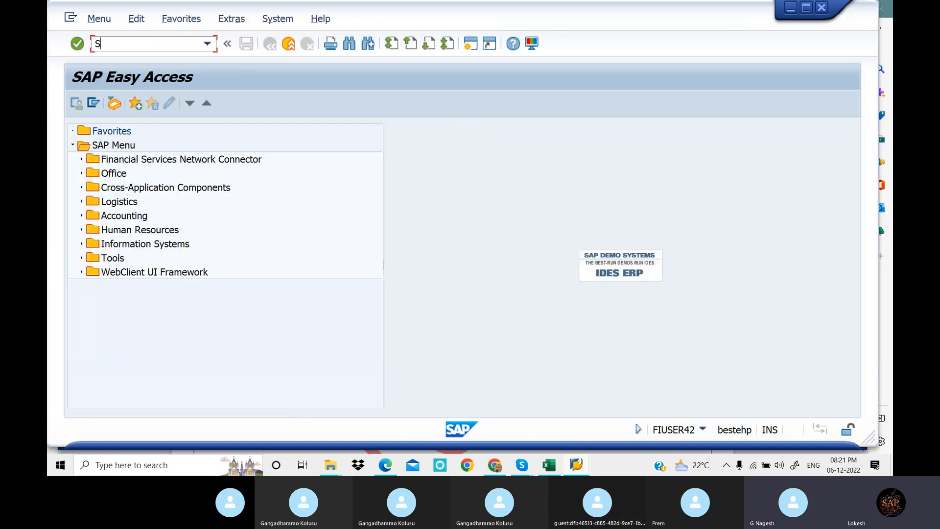
{"action": "type", "text": "PRO"}
{"action": "key", "text": "Return"}
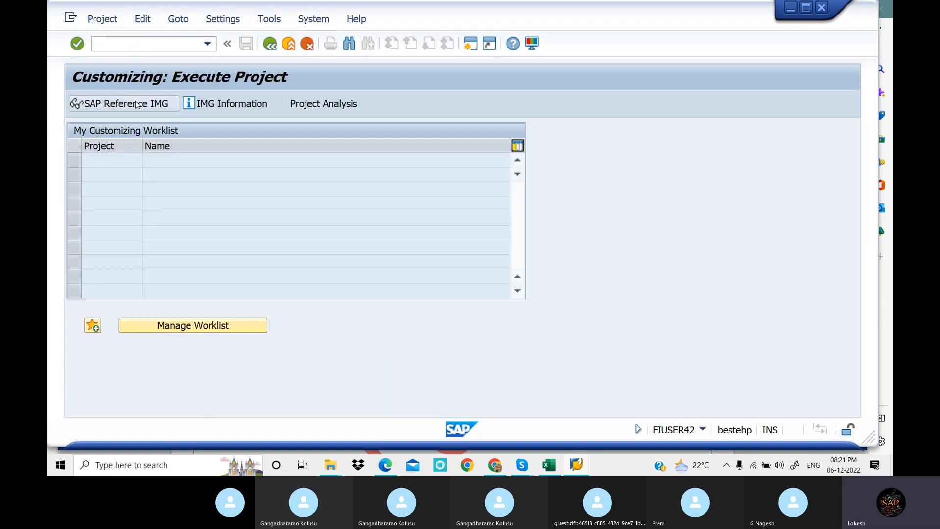
{"action": "left_click", "coordinate": [137, 104]}
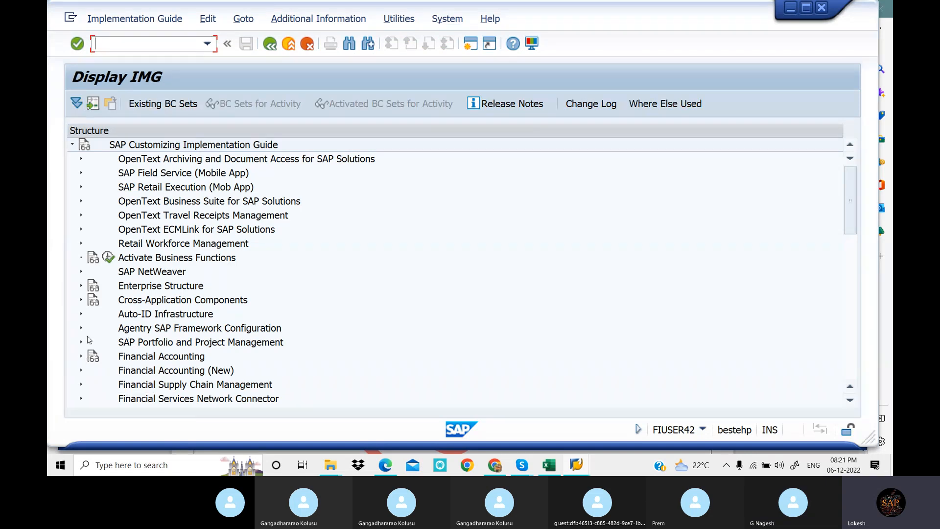
Open the Maintain FM Area activity under Enterprise Structure, Definition, Financial Accounting in the IMG
{"action": "left_click", "coordinate": [81, 287]}
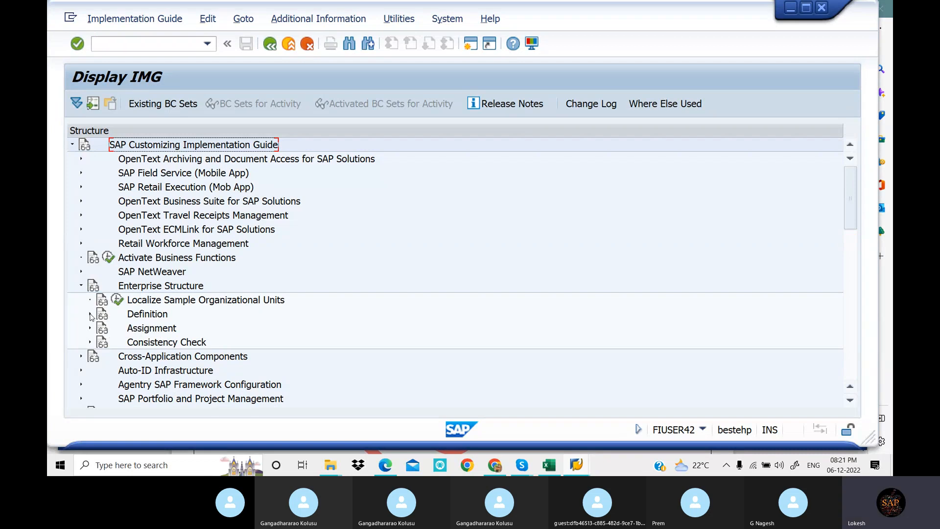
{"action": "left_click", "coordinate": [90, 314]}
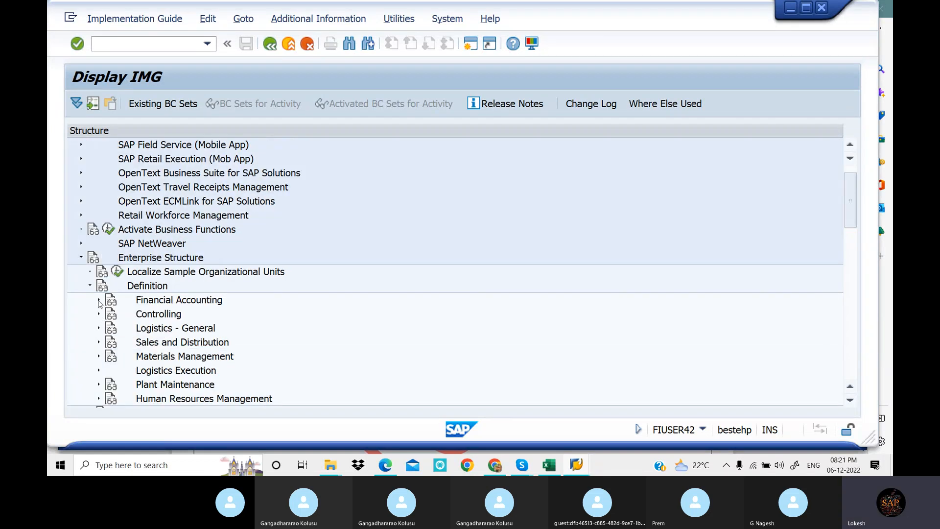
{"action": "left_click", "coordinate": [99, 300]}
{"action": "scroll", "coordinate": [265, 262], "scroll_direction": "down", "scroll_amount": 3}
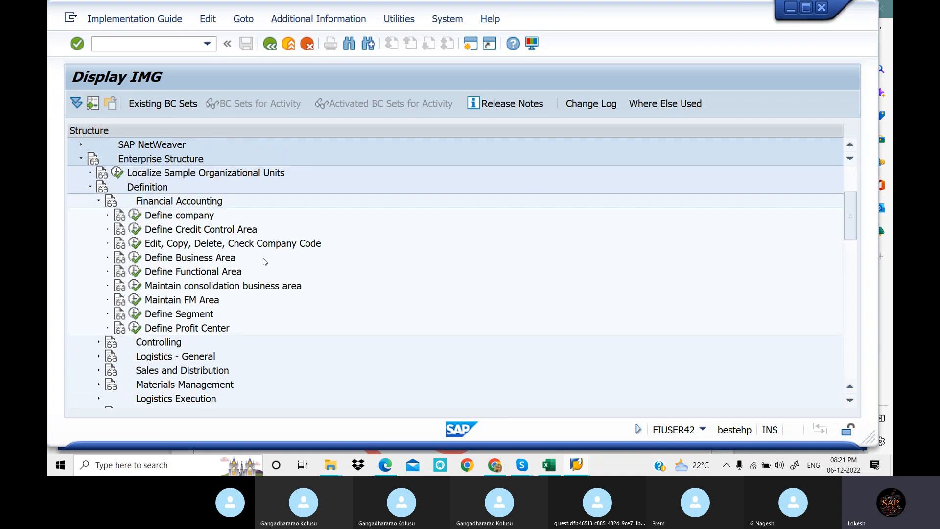
{"action": "scroll", "coordinate": [265, 261], "scroll_direction": "down", "scroll_amount": 1}
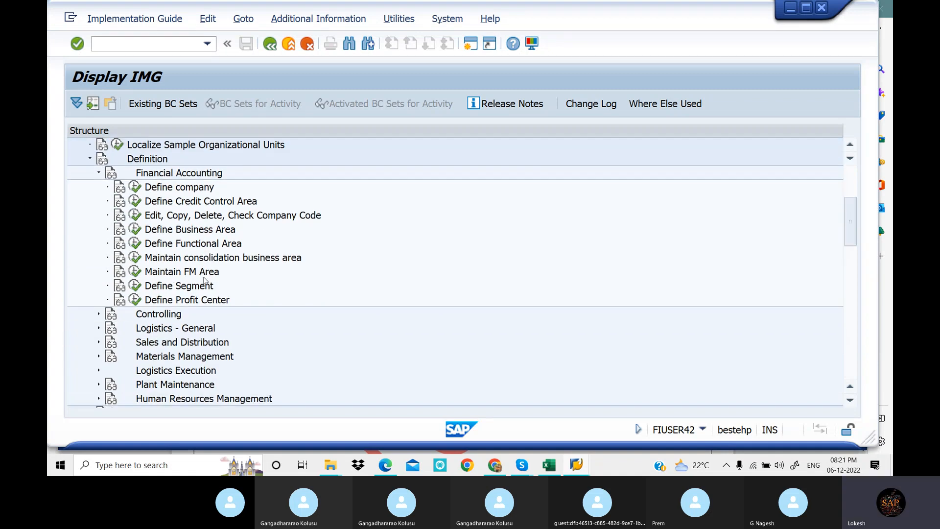
{"action": "left_click", "coordinate": [136, 272]}
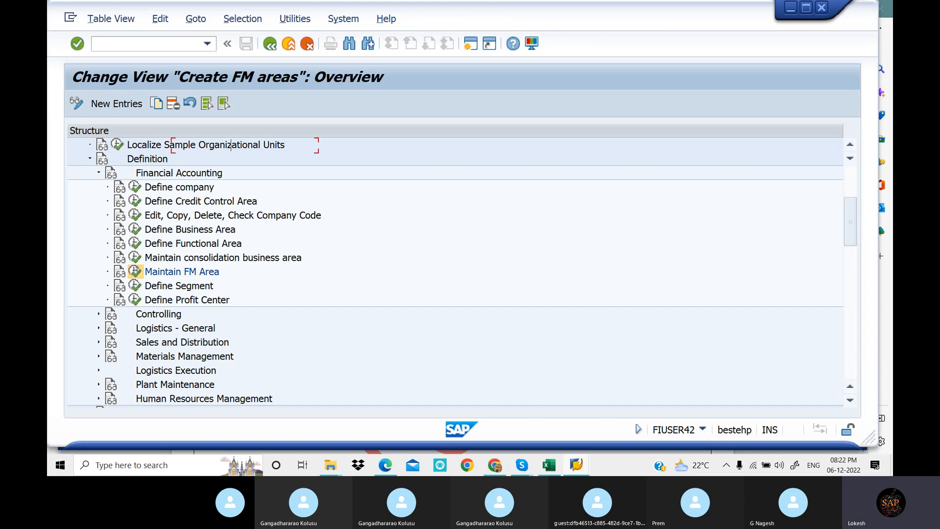
Check the sample FM area entries in the PDF notes and start copying FM areas 0010 and 0011 in SAP
{"action": "left_click", "coordinate": [383, 466]}
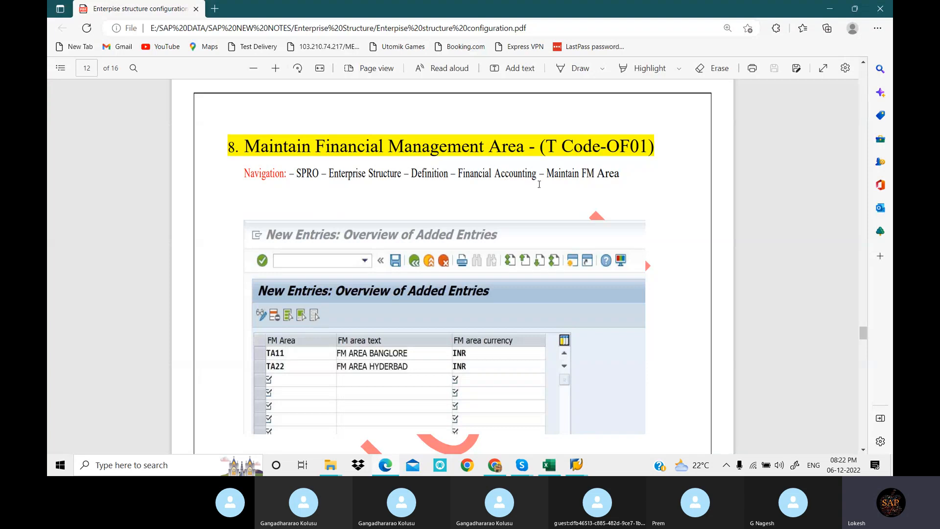
{"action": "scroll", "coordinate": [508, 194], "scroll_direction": "down", "scroll_amount": 3}
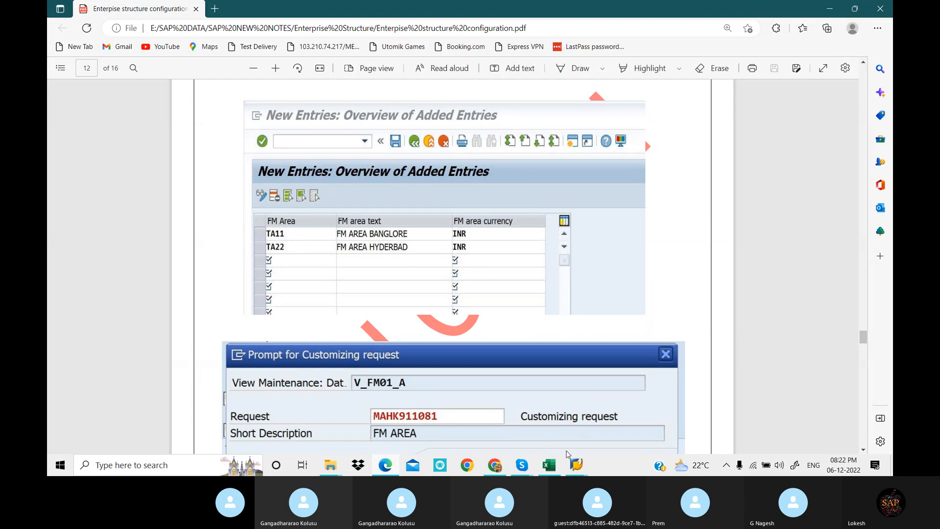
{"action": "left_click", "coordinate": [578, 466]}
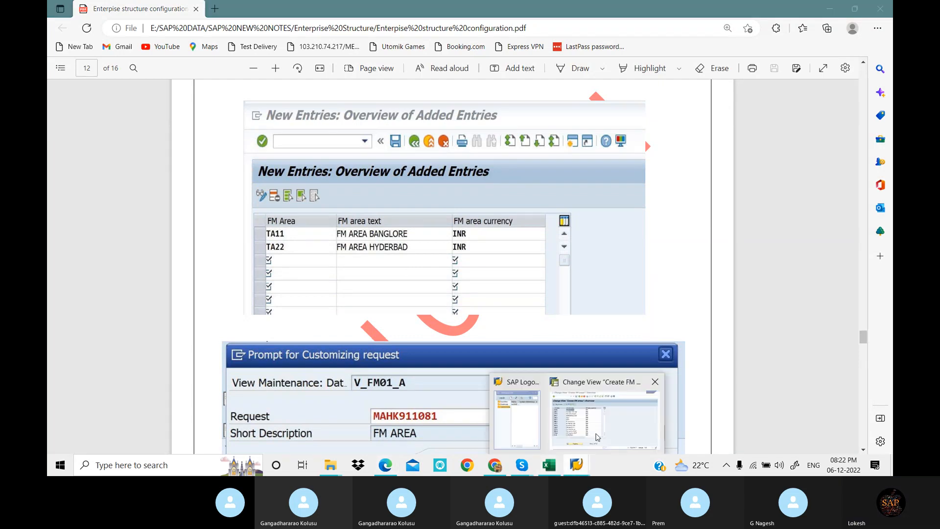
{"action": "left_click", "coordinate": [597, 437]}
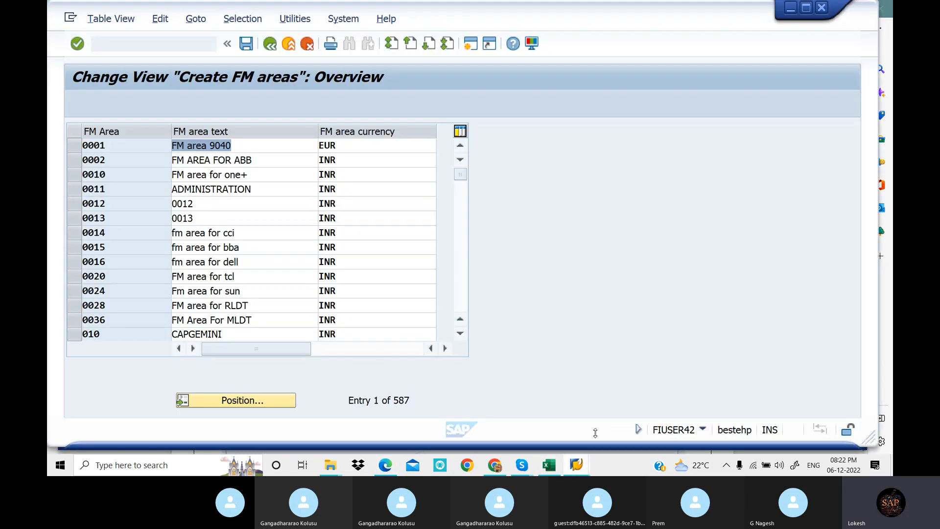
{"action": "left_click", "coordinate": [220, 194]}
{"action": "left_click", "coordinate": [75, 175]}
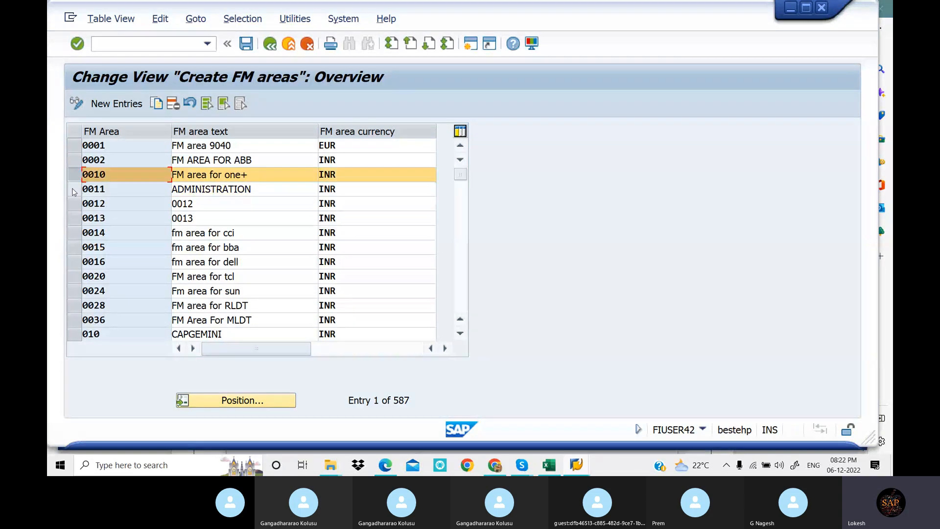
{"action": "left_click", "coordinate": [74, 192]}
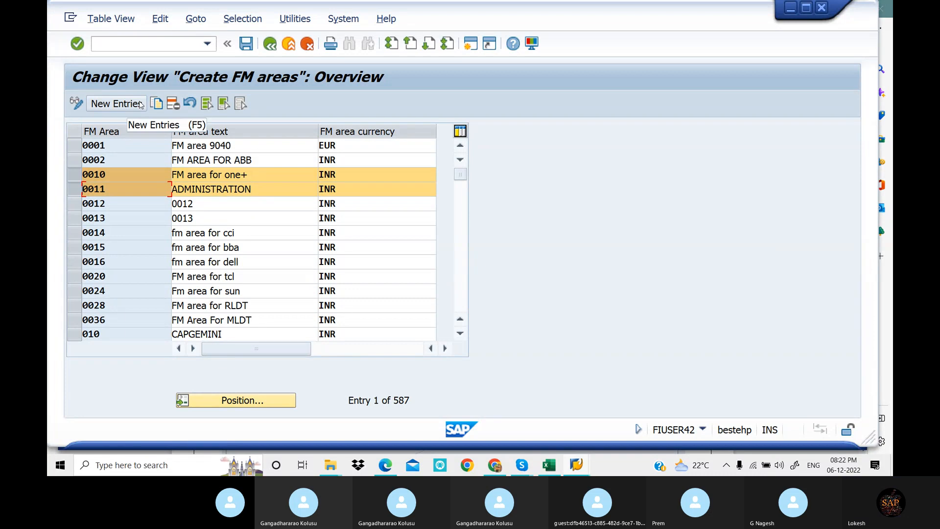
{"action": "left_click", "coordinate": [157, 104]}
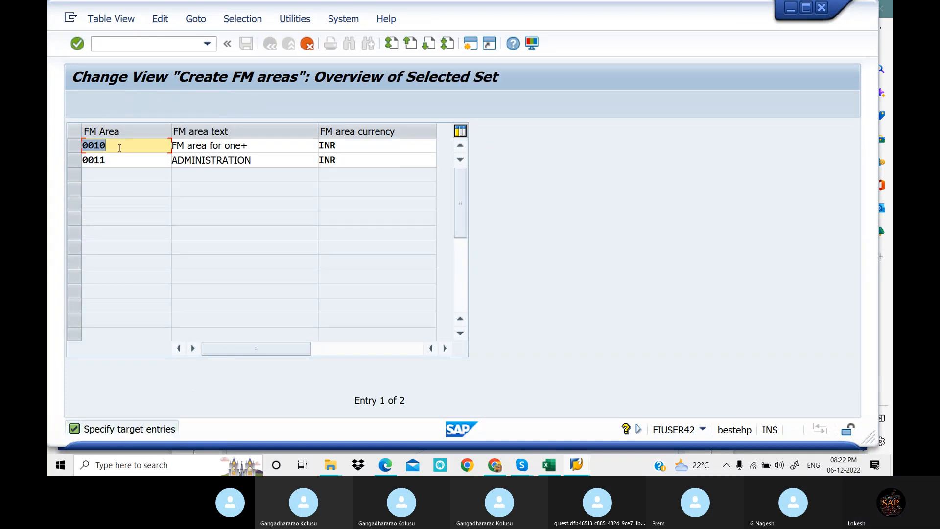
Name the first copied FM area LOT1 and set its text to FM Area for Kadapa
{"action": "key", "text": "BackSpace"}
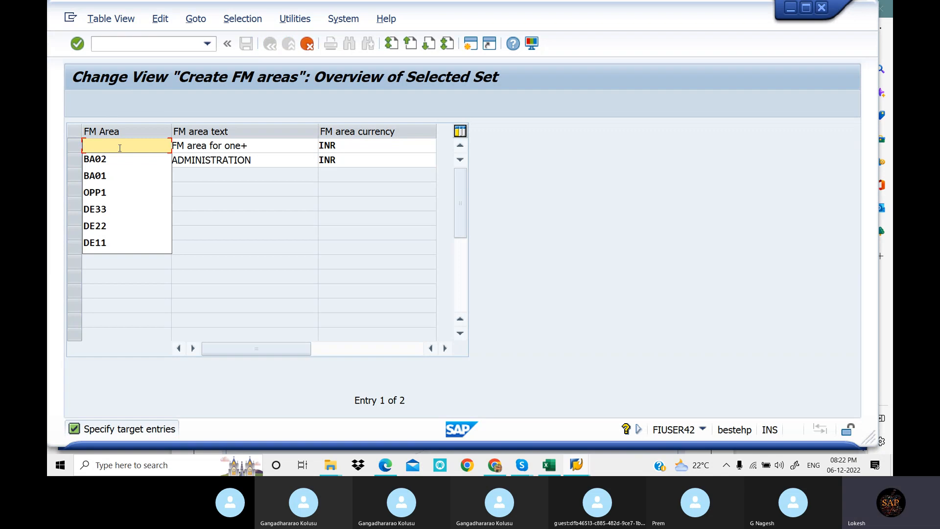
{"action": "type", "text": "LOT1"}
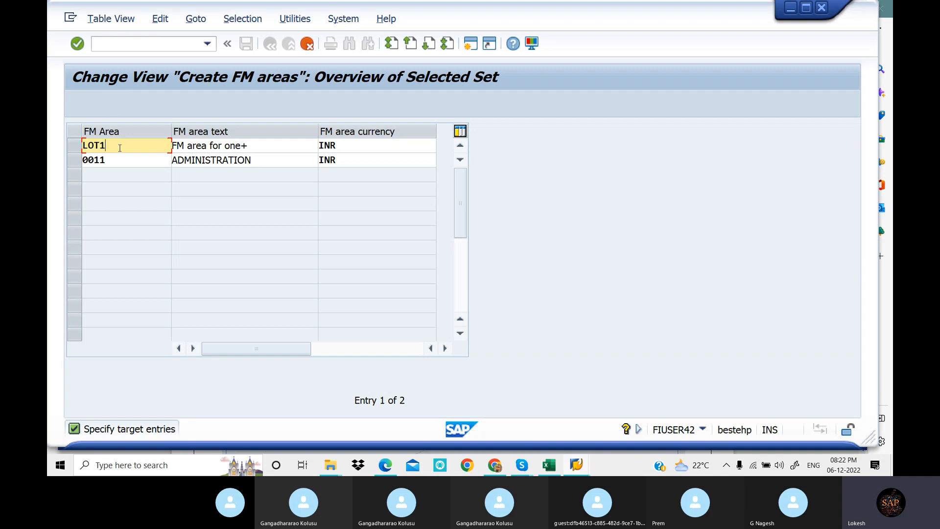
{"action": "key", "text": "Tab"}
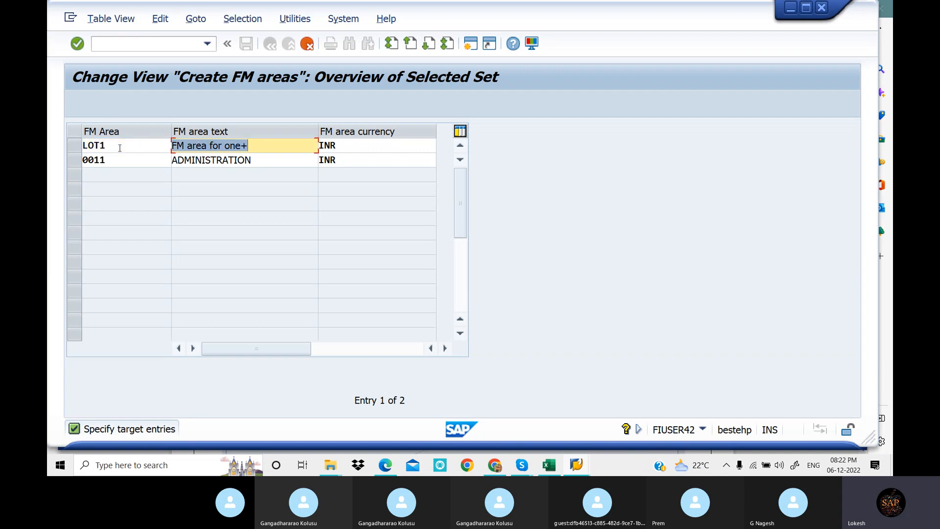
{"action": "left_click", "coordinate": [249, 148]}
{"action": "key", "text": "BackSpace"}
{"action": "key", "text": "BackSpace"}
{"action": "key", "text": "BackSpace"}
{"action": "key", "text": "BackSpace"}
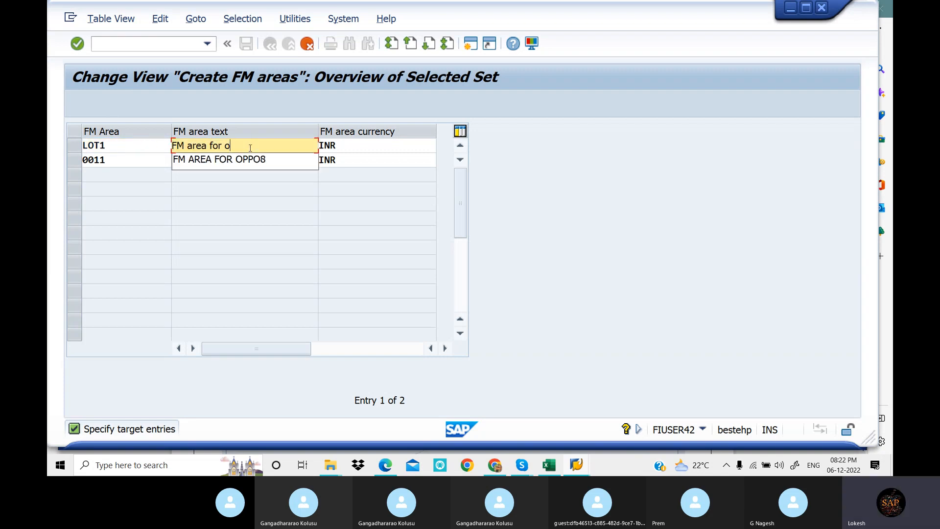
{"action": "type", "text": "k"}
{"action": "key", "text": "Down"}
{"action": "key", "text": "Tab"}
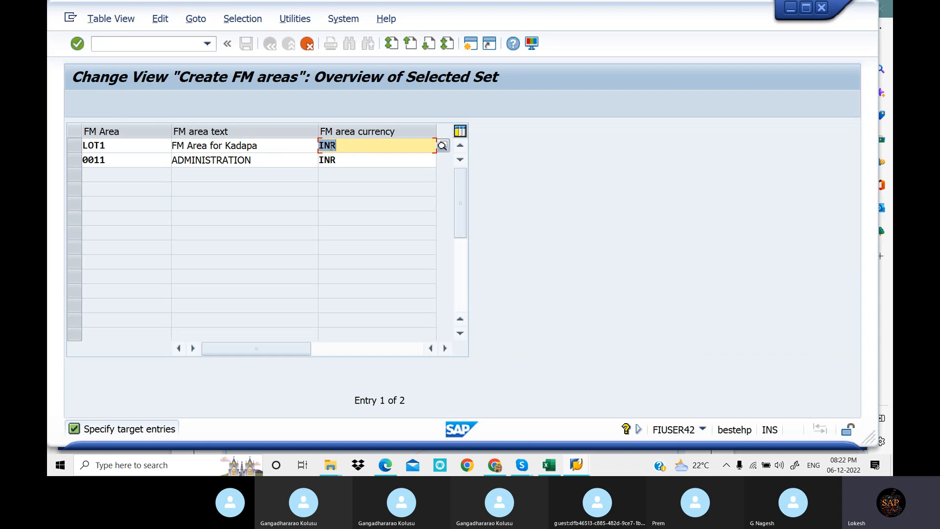
Reuse the first FM area's text for the copy of 0011, changing it to FM Area for Nellore
{"action": "left_click", "coordinate": [265, 160]}
{"action": "left_click_drag", "start_coordinate": [266, 143], "coordinate": [168, 142]}
{"action": "key", "text": "ctrl+c"}
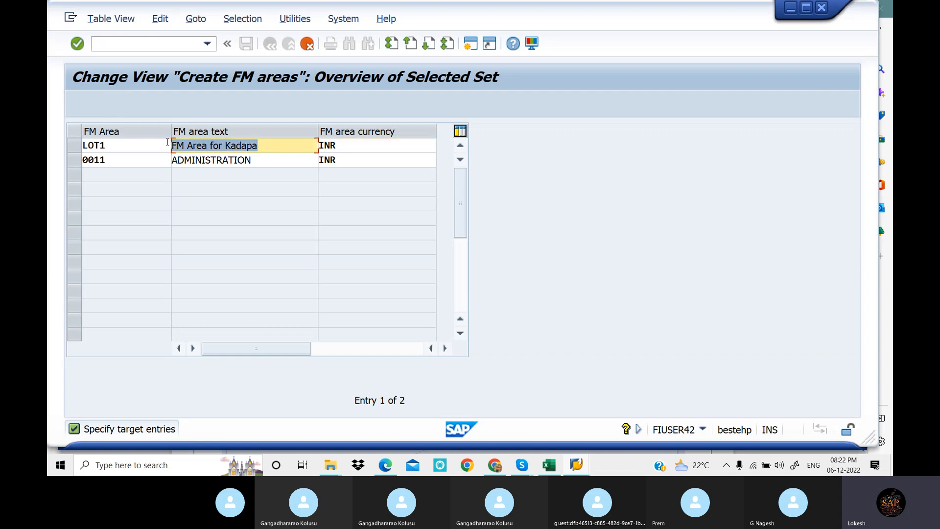
{"action": "left_click_drag", "start_coordinate": [271, 160], "coordinate": [170, 158]}
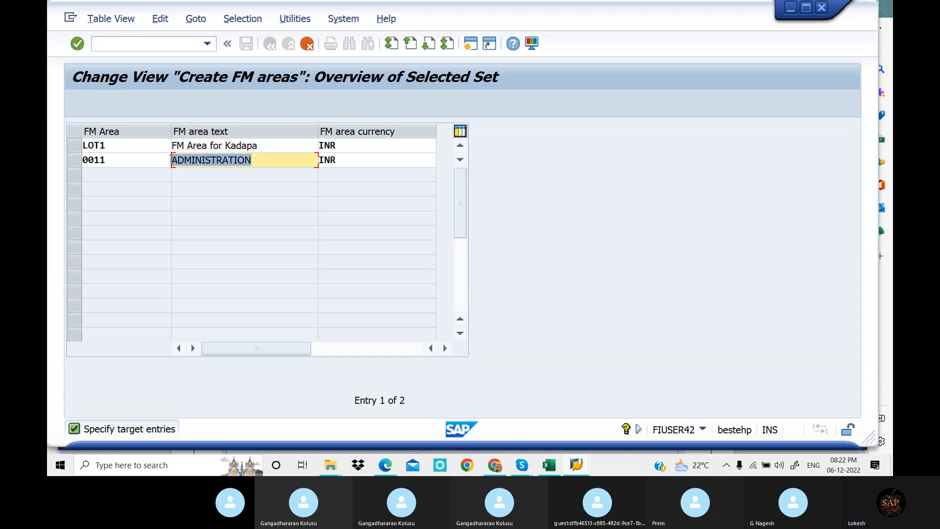
{"action": "key", "text": "ctrl+v"}
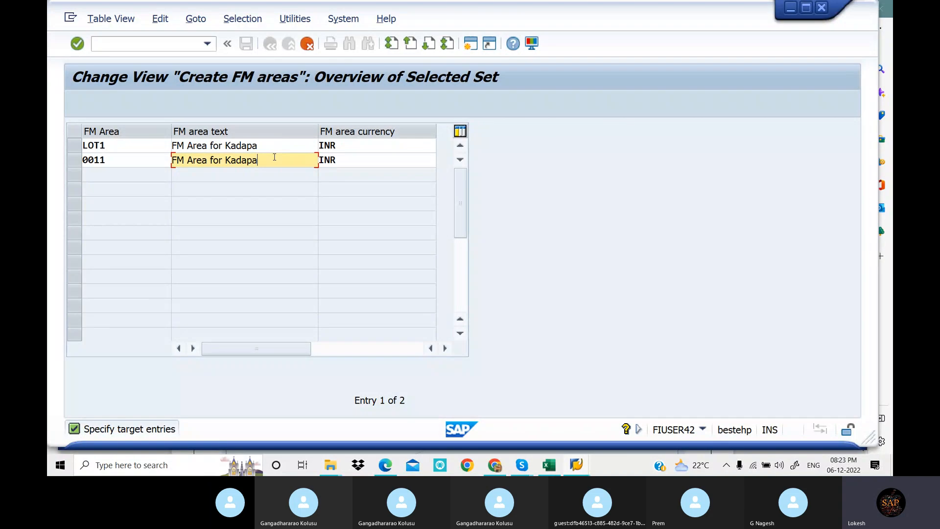
{"action": "key", "text": "BackSpace"}
{"action": "key", "text": "BackSpace"}
{"action": "key", "text": "BackSpace"}
{"action": "key", "text": "BackSpace"}
{"action": "key", "text": "BackSpace"}
{"action": "key", "text": "BackSpace"}
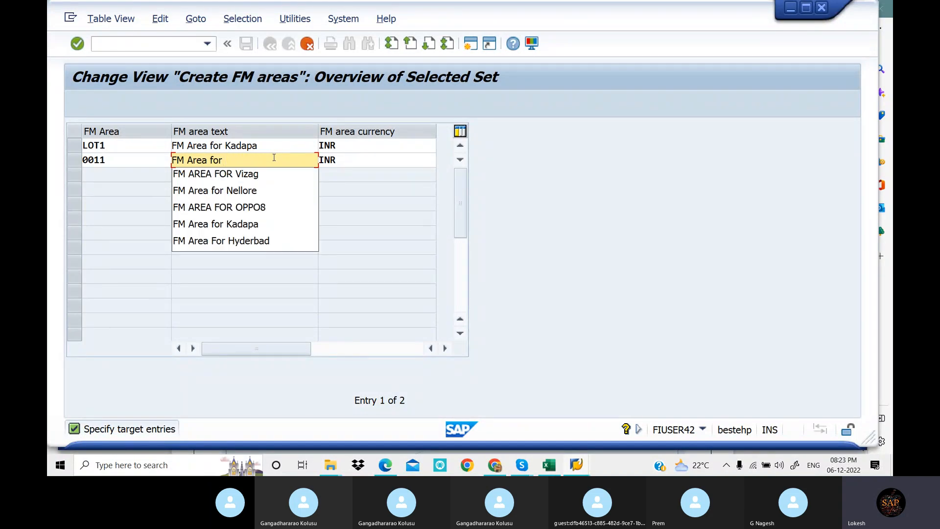
{"action": "type", "text": "N"}
{"action": "key", "text": "Down"}
{"action": "key", "text": "Tab"}
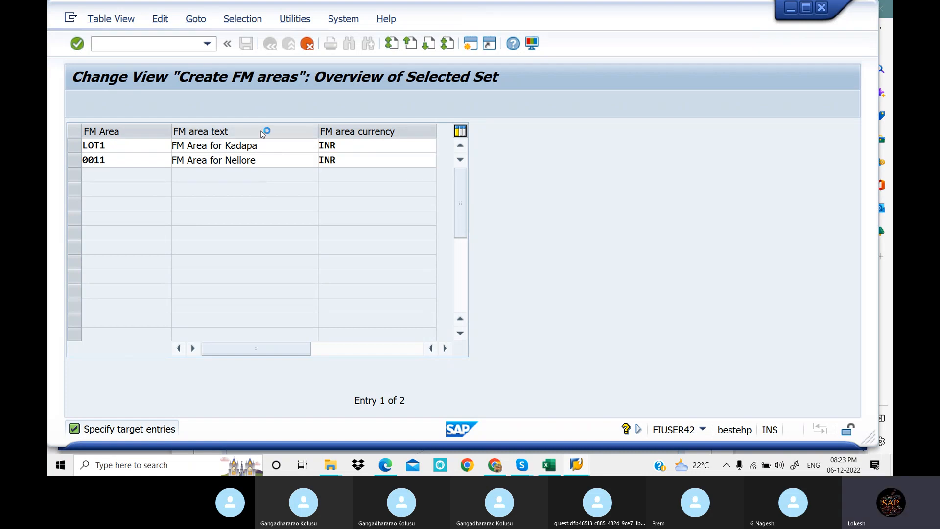
{"action": "key", "text": "Return"}
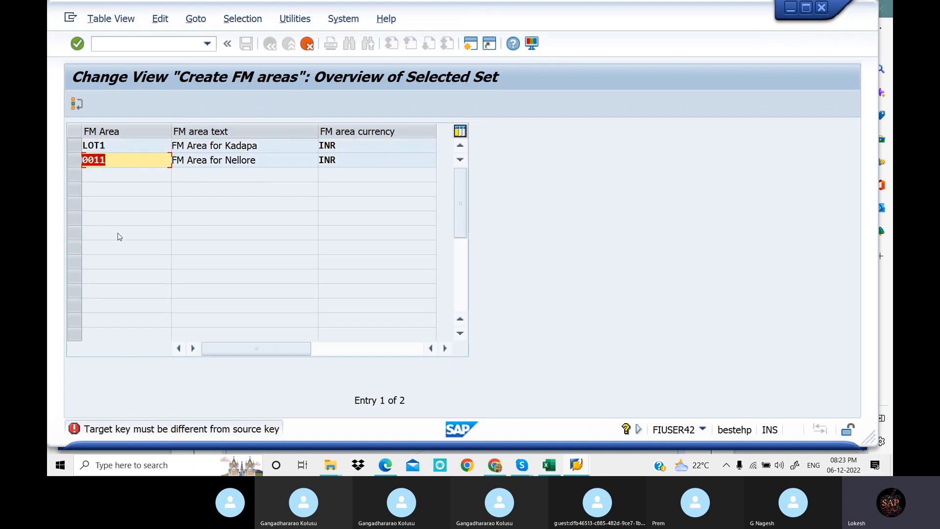
Change the second target FM area key to LOT2 and confirm the copy of both entries
{"action": "left_click", "coordinate": [117, 162]}
{"action": "key", "text": "BackSpace"}
{"action": "key", "text": "BackSpace"}
{"action": "key", "text": "BackSpace"}
{"action": "key", "text": "BackSpace"}
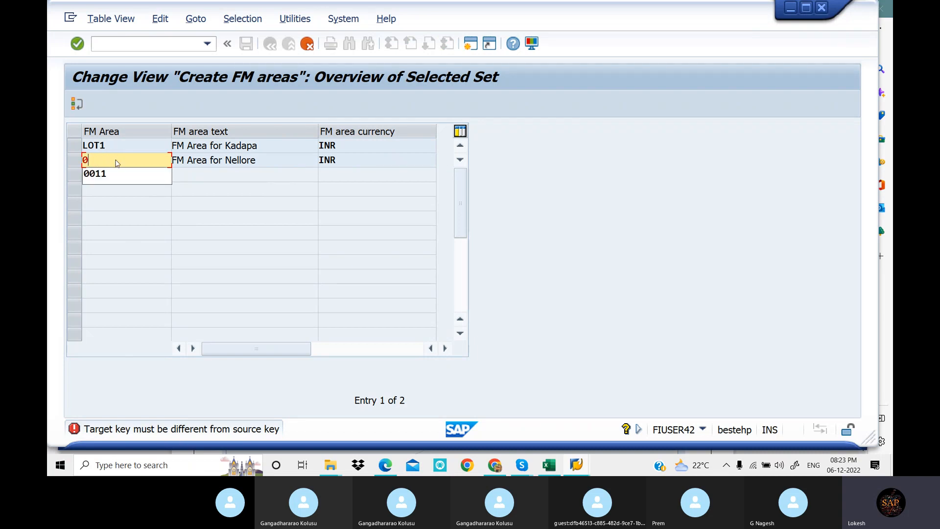
{"action": "type", "text": "LOT2"}
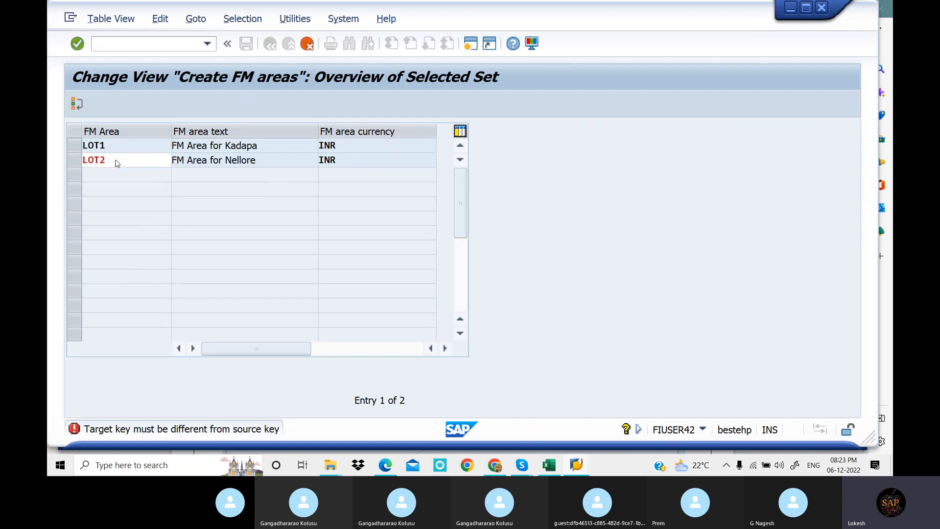
{"action": "key", "text": "Return"}
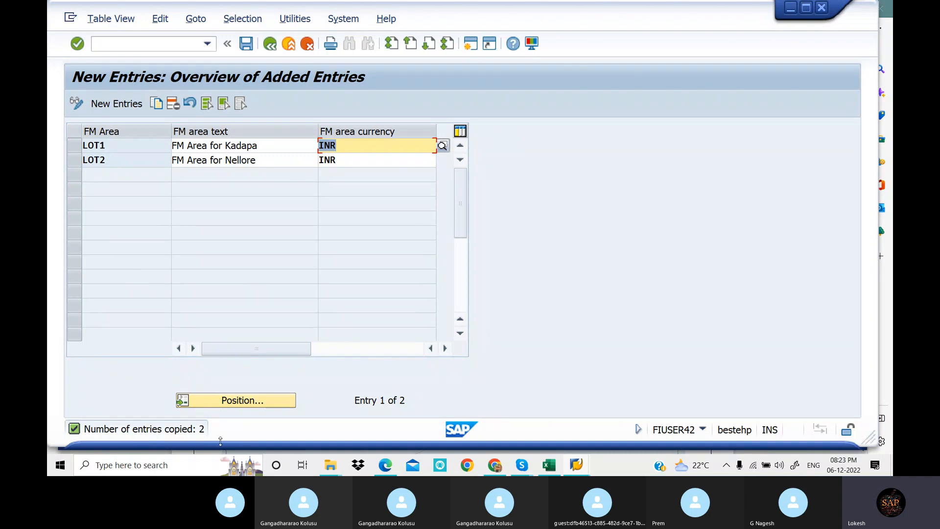
Save the copied FM areas and start a new customizing request for them
{"action": "left_click", "coordinate": [250, 48]}
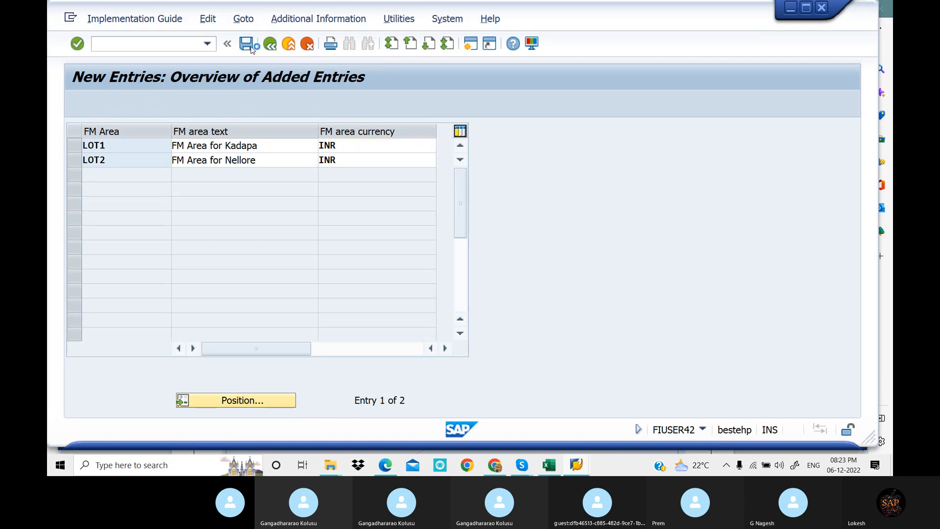
{"action": "left_click_drag", "start_coordinate": [298, 162], "coordinate": [438, 176]}
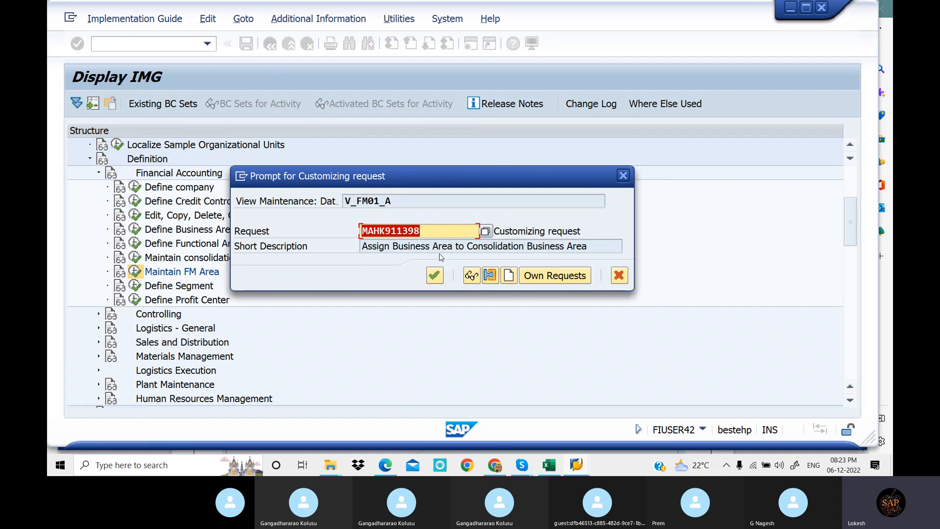
{"action": "left_click", "coordinate": [508, 277]}
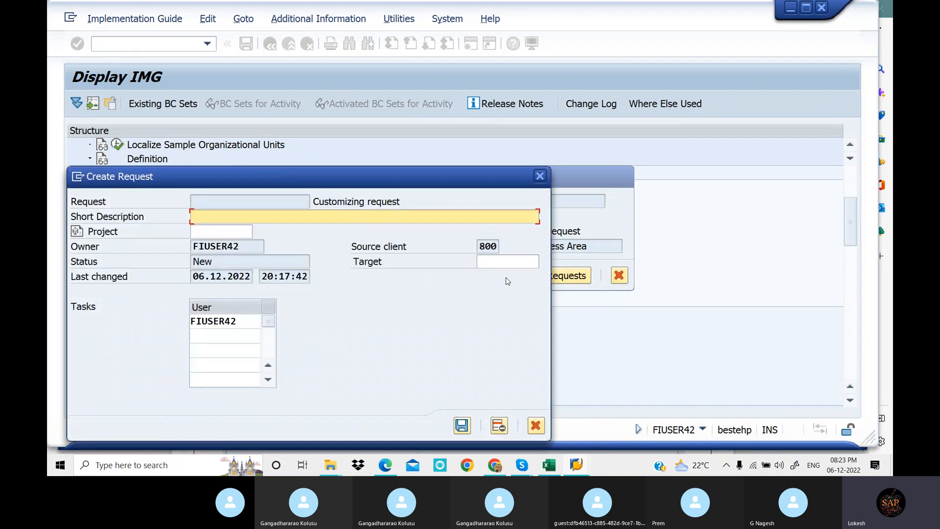
{"action": "left_click_drag", "start_coordinate": [354, 174], "coordinate": [589, 178]}
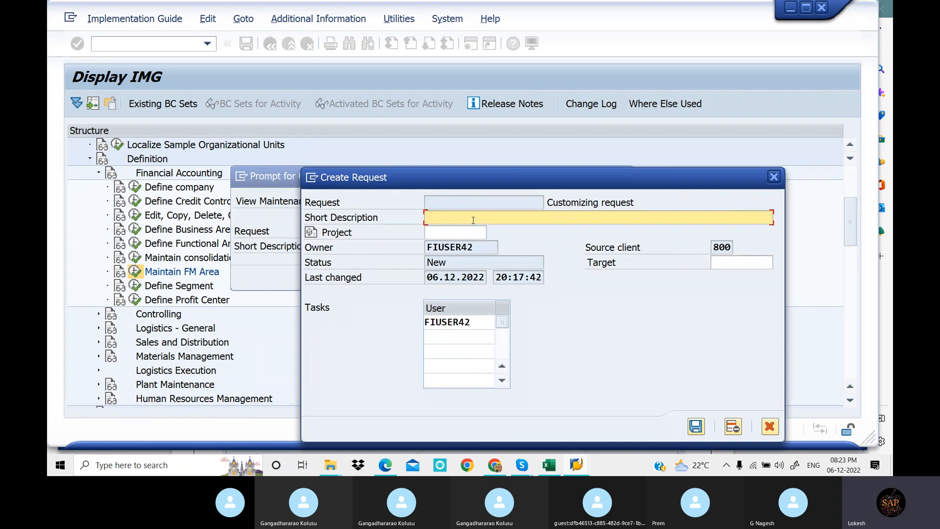
Save the request with the short description Maintain FM Area, assign the FM area changes to it and return to the overview
{"action": "type", "text": "Maintain "}
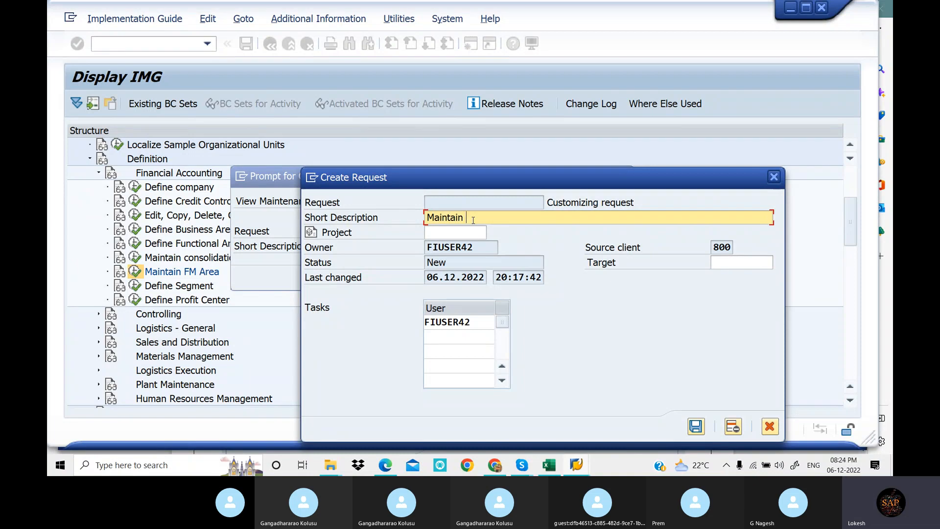
{"action": "type", "text": "FM AREA"}
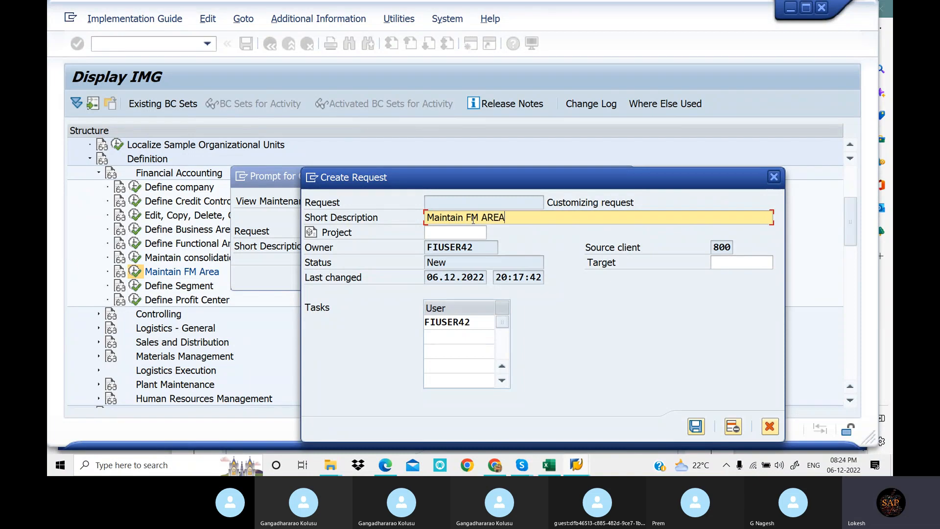
{"action": "key", "text": "BackSpace"}
{"action": "key", "text": "BackSpace"}
{"action": "key", "text": "BackSpace"}
{"action": "type", "text": "rea"}
{"action": "left_click", "coordinate": [696, 427]}
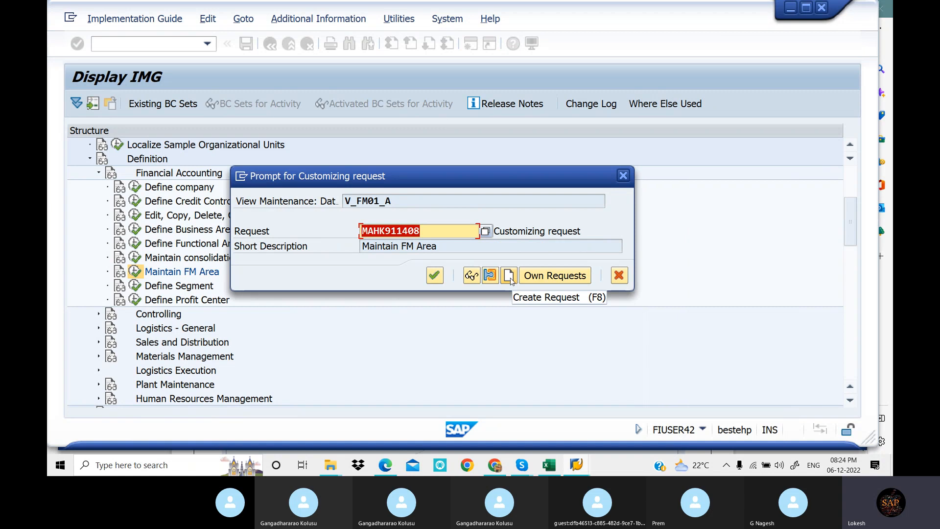
{"action": "left_click", "coordinate": [435, 276]}
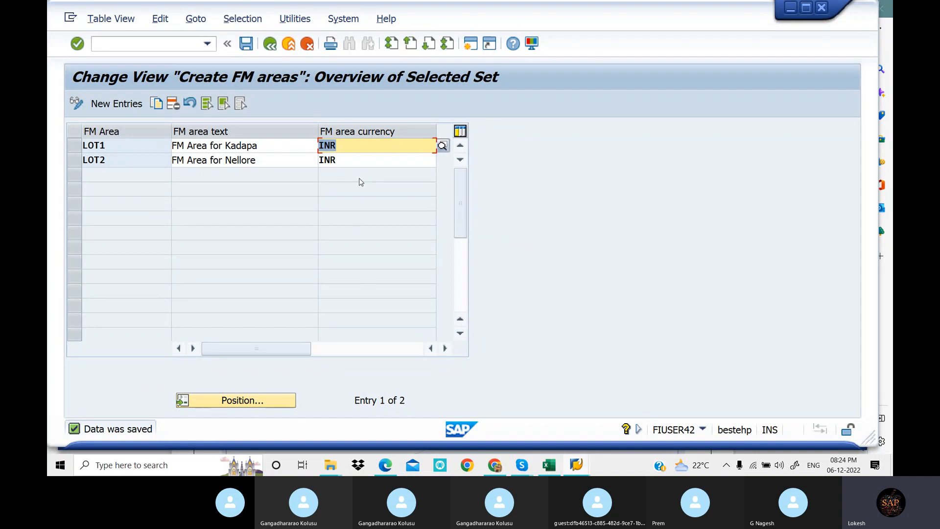
{"action": "left_click", "coordinate": [269, 44]}
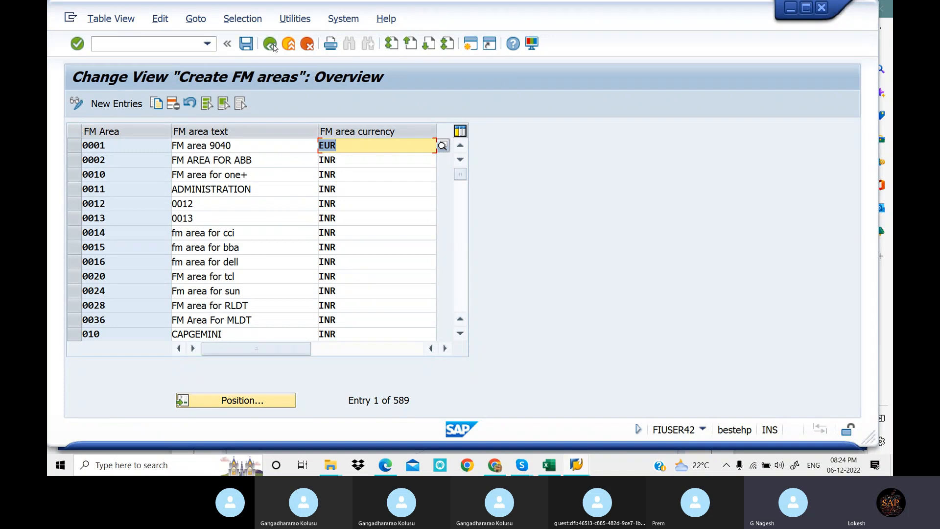
Switch to the Enterprise Structure sheet in Excel and record LOT1,LOT2 in cell E10 for Maintain Financial Management Area
{"action": "left_click", "coordinate": [550, 466]}
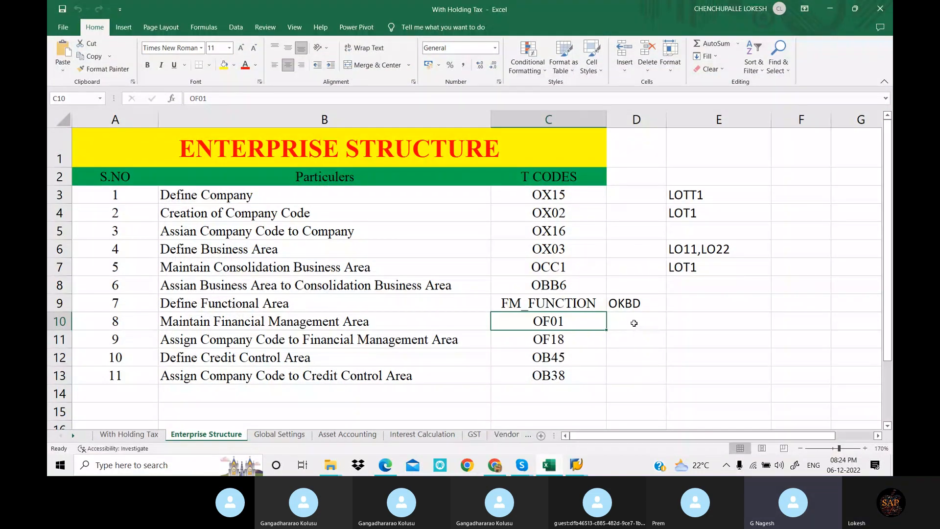
{"action": "left_click", "coordinate": [637, 324]}
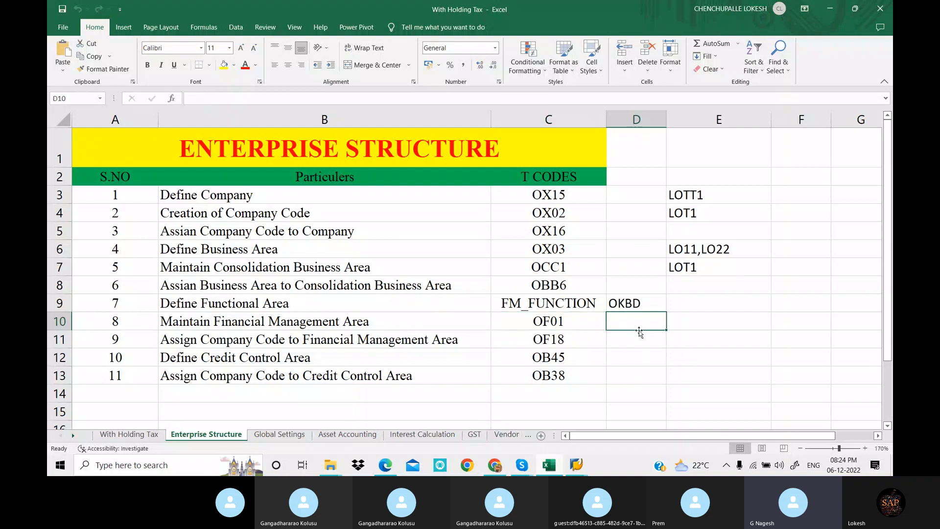
{"action": "key", "text": "Right"}
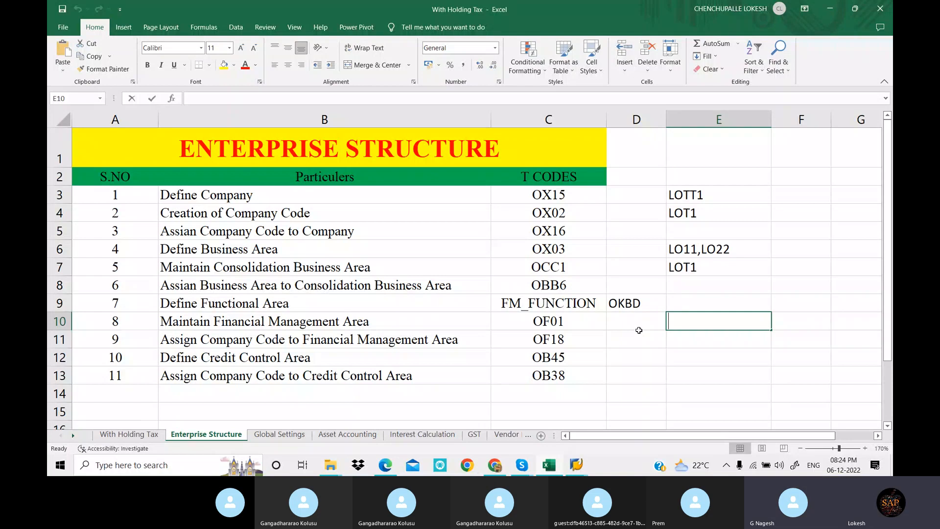
{"action": "type", "text": "LOT"}
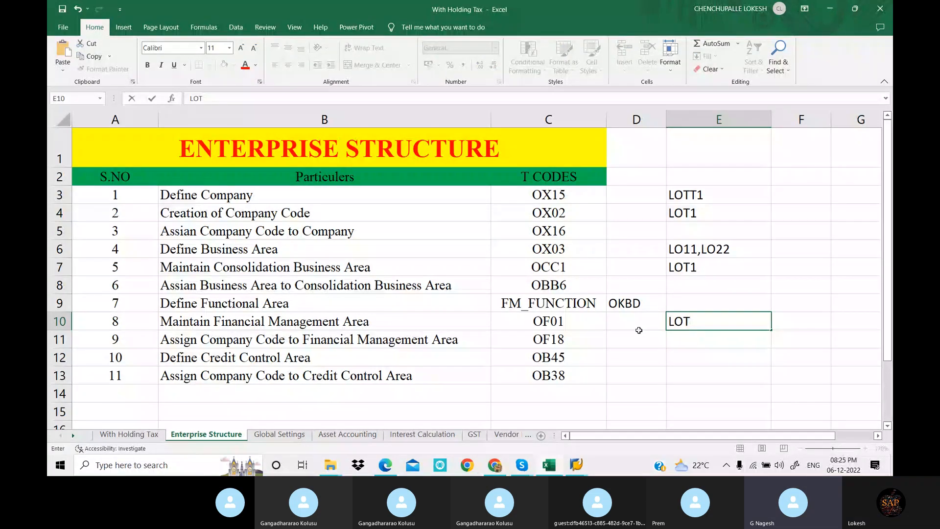
{"action": "type", "text": "1,LOT2"}
{"action": "left_click", "coordinate": [719, 289]}
{"action": "left_click", "coordinate": [563, 338]}
Switch back to SAP, position the FM area list at LOT1 to check the new entries, and return to the IMG
{"action": "mouse_move", "coordinate": [577, 464]}
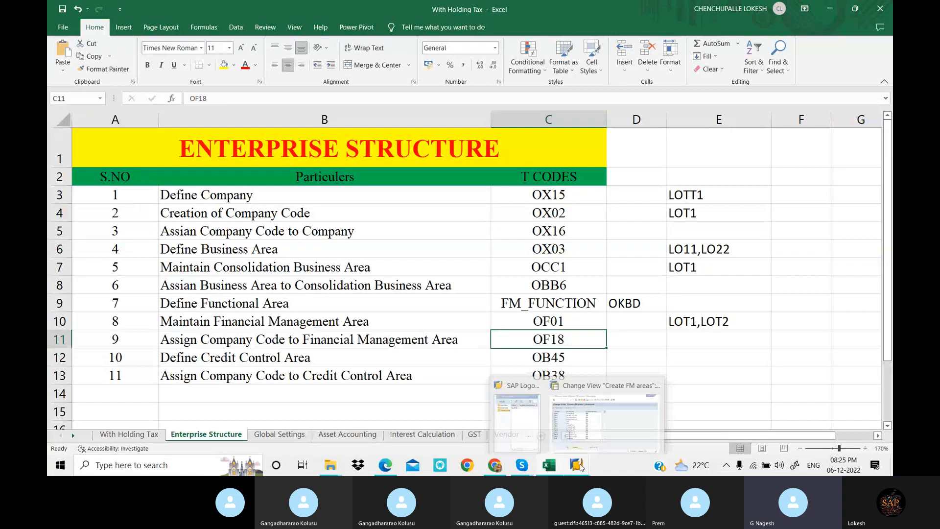
{"action": "left_click", "coordinate": [592, 437]}
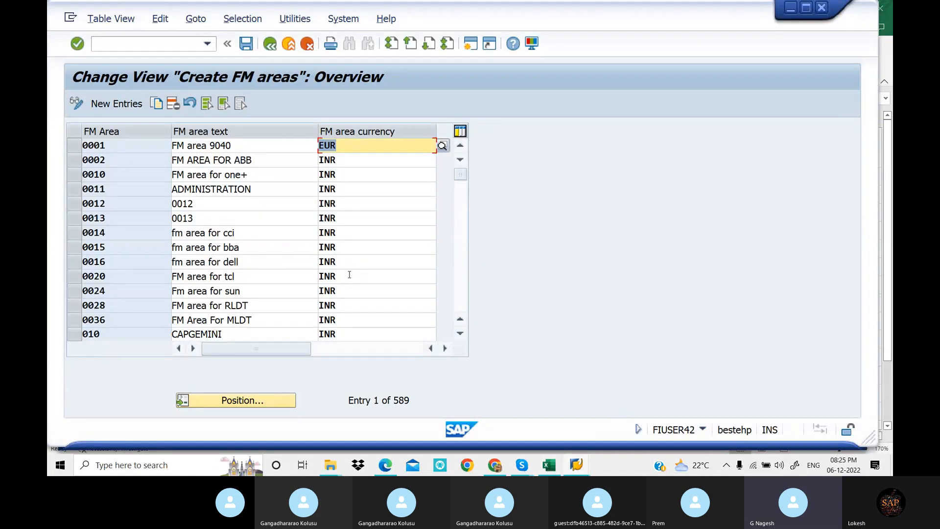
{"action": "left_click", "coordinate": [368, 175]}
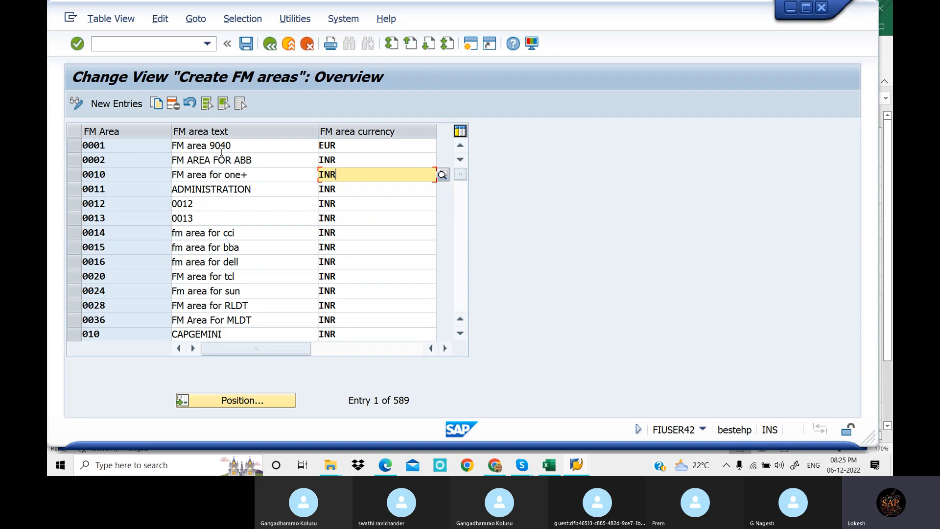
{"action": "left_click", "coordinate": [247, 401]}
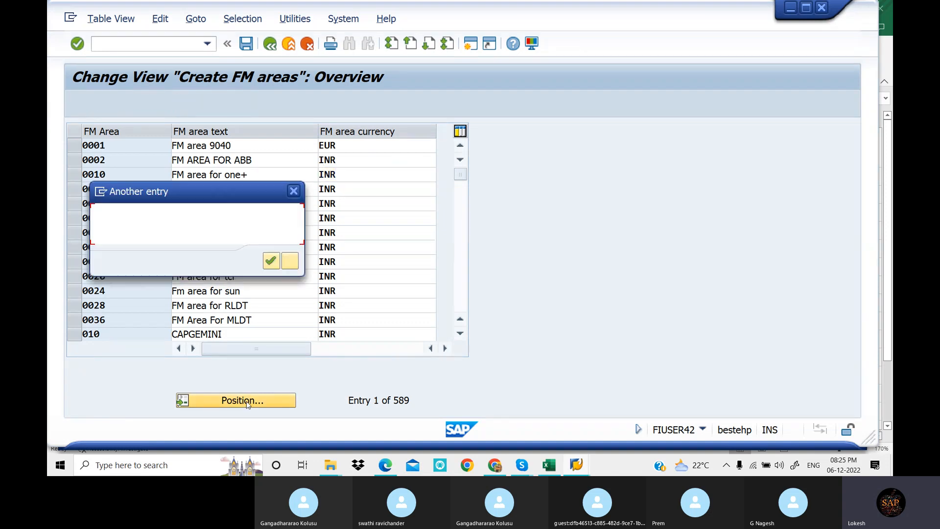
{"action": "left_click_drag", "start_coordinate": [229, 189], "coordinate": [458, 204]}
{"action": "type", "text": "LOT"}
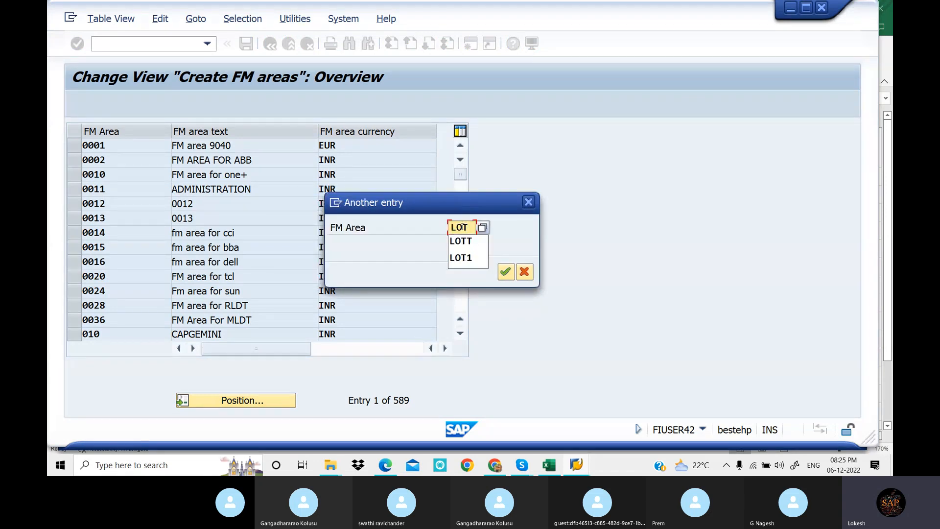
{"action": "left_click", "coordinate": [463, 257]}
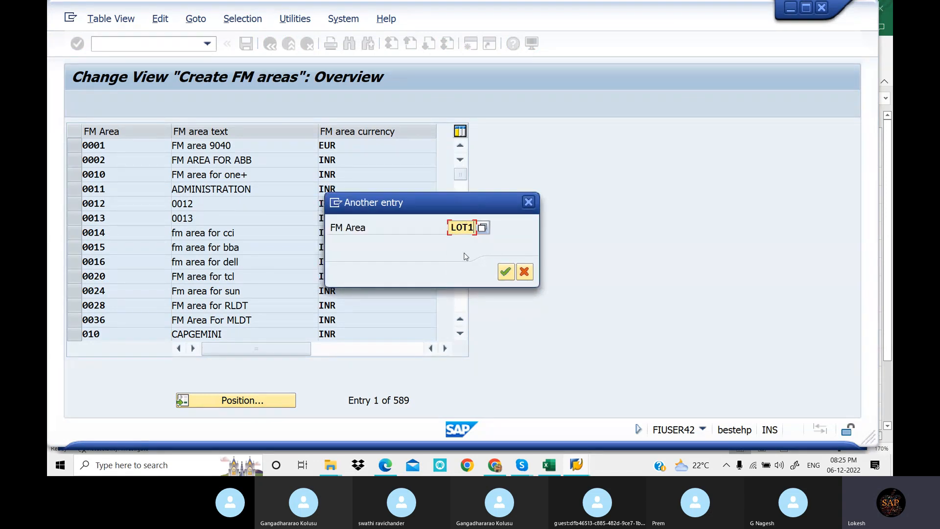
{"action": "left_click", "coordinate": [507, 277]}
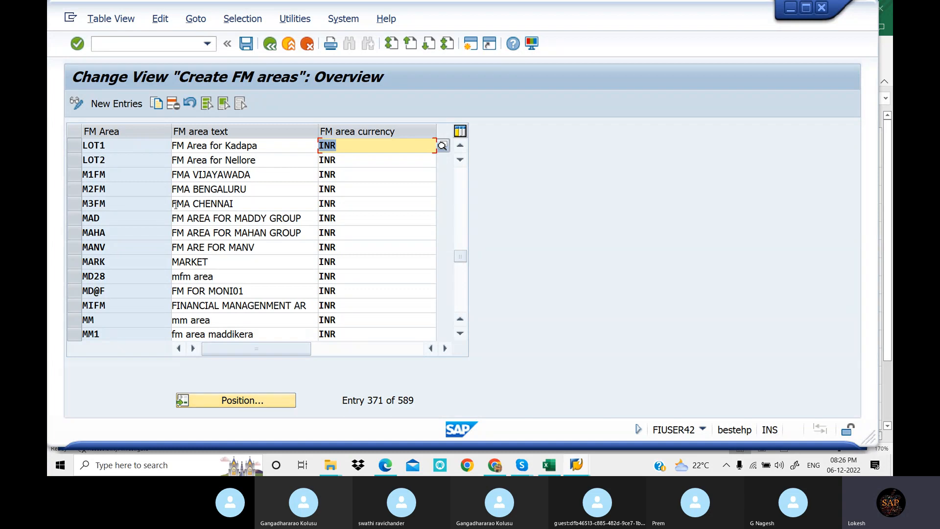
{"action": "left_click", "coordinate": [275, 46]}
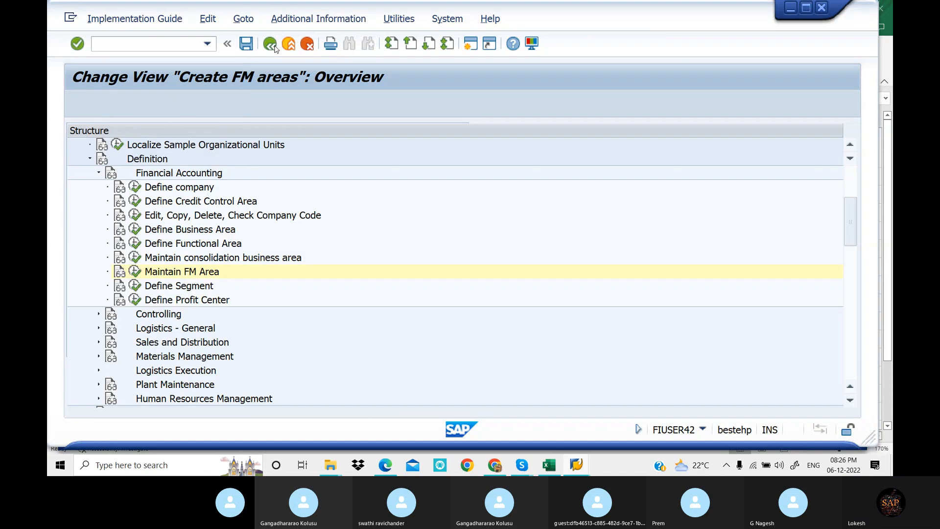
Check the next item in the Enterprise Structure sheet in Excel, return to SAP and open Assign company code to financial management area under Assignment > Financial Accounting
{"action": "left_click", "coordinate": [90, 159]}
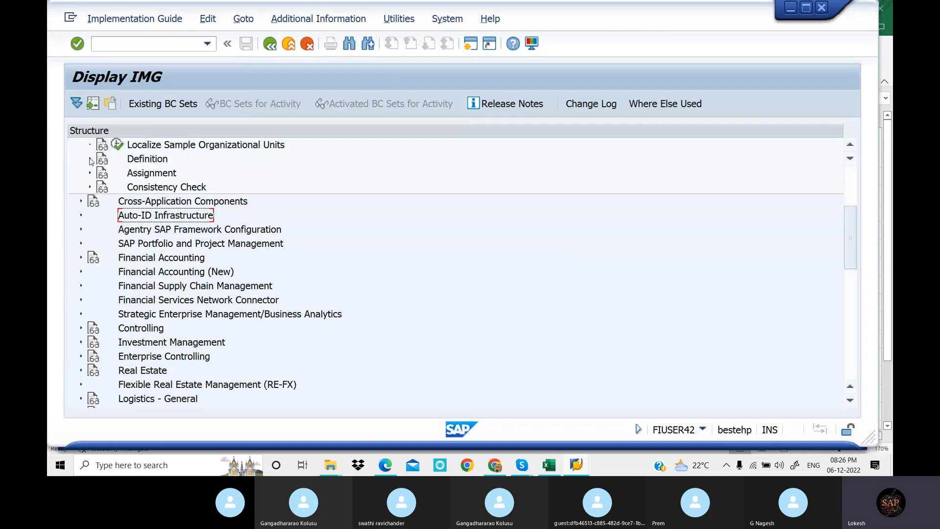
{"action": "left_click", "coordinate": [550, 467]}
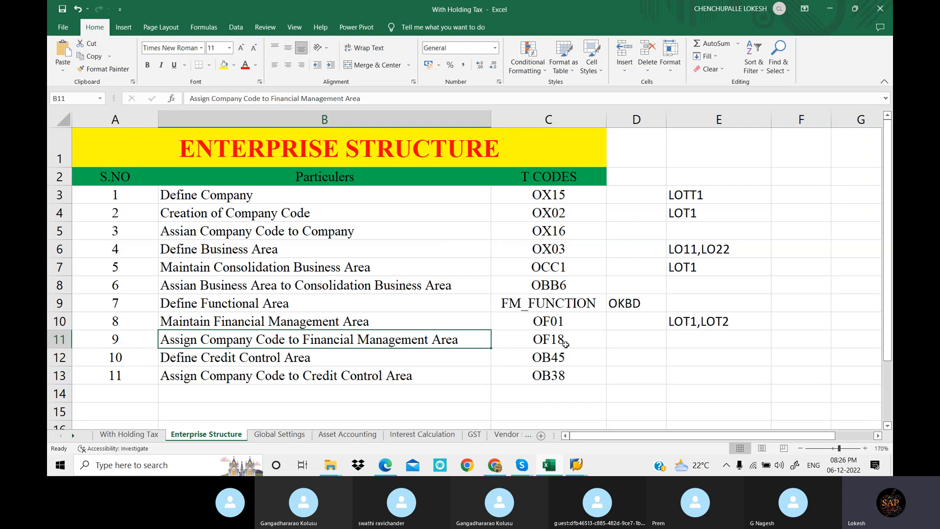
{"action": "left_click", "coordinate": [578, 466]}
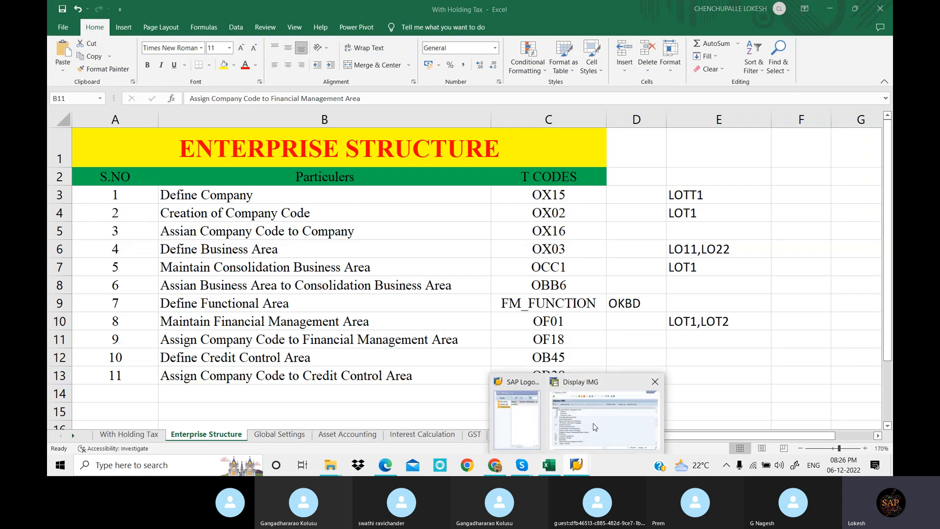
{"action": "left_click", "coordinate": [595, 427]}
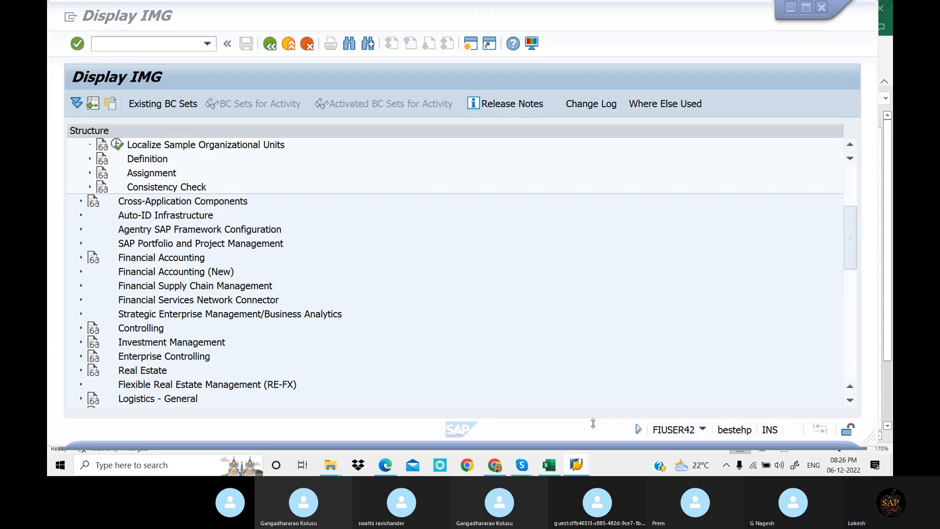
{"action": "left_click", "coordinate": [90, 173]}
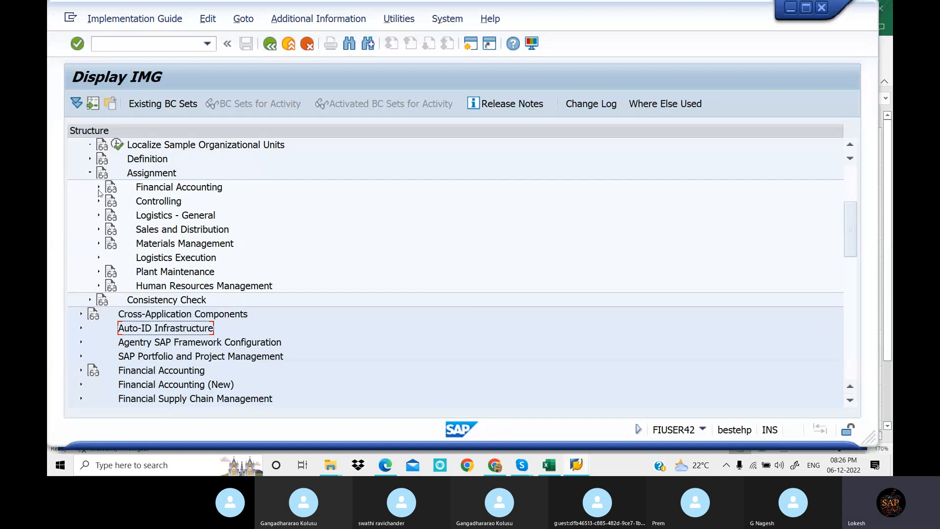
{"action": "left_click", "coordinate": [98, 187]}
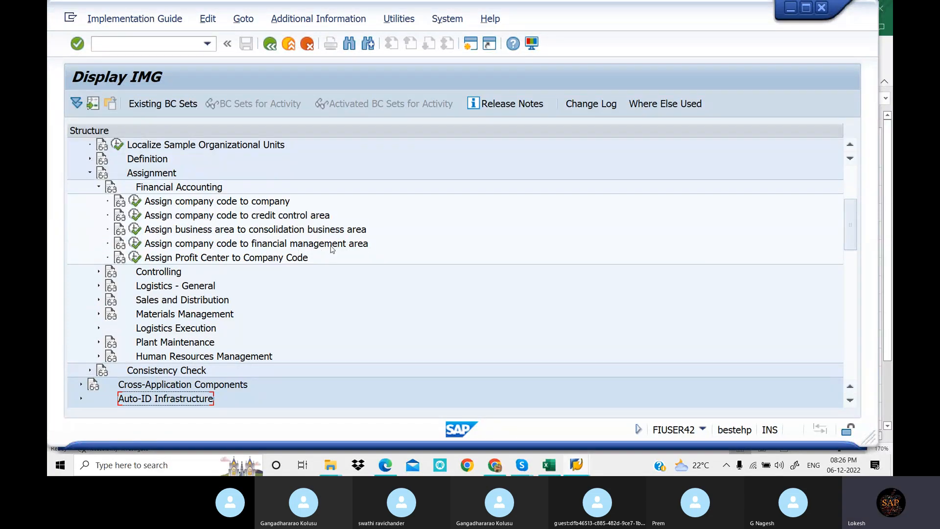
{"action": "left_click", "coordinate": [135, 244]}
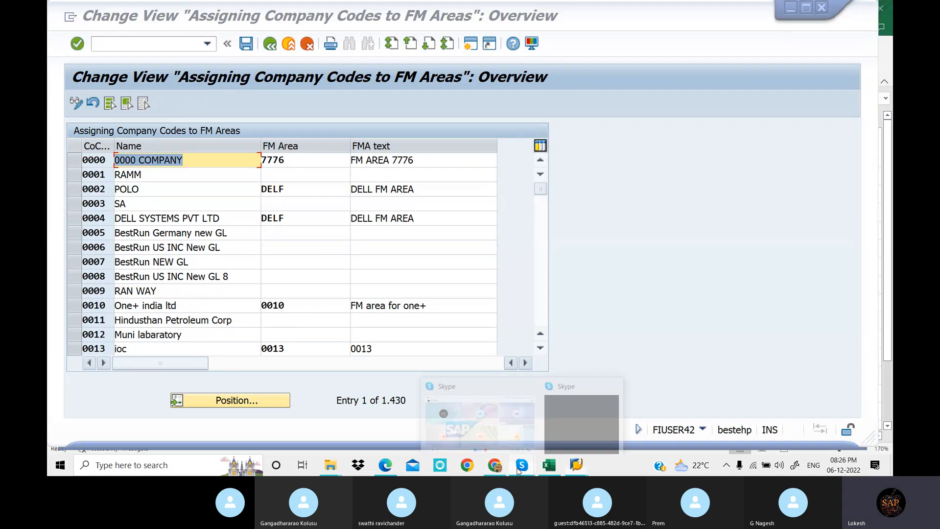
{"action": "left_click", "coordinate": [498, 435]}
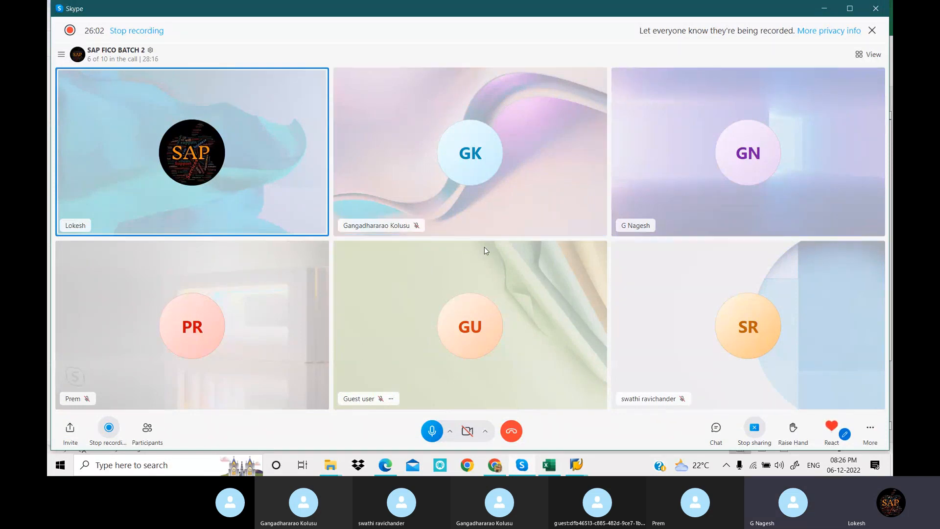
{"action": "left_click", "coordinate": [578, 466]}
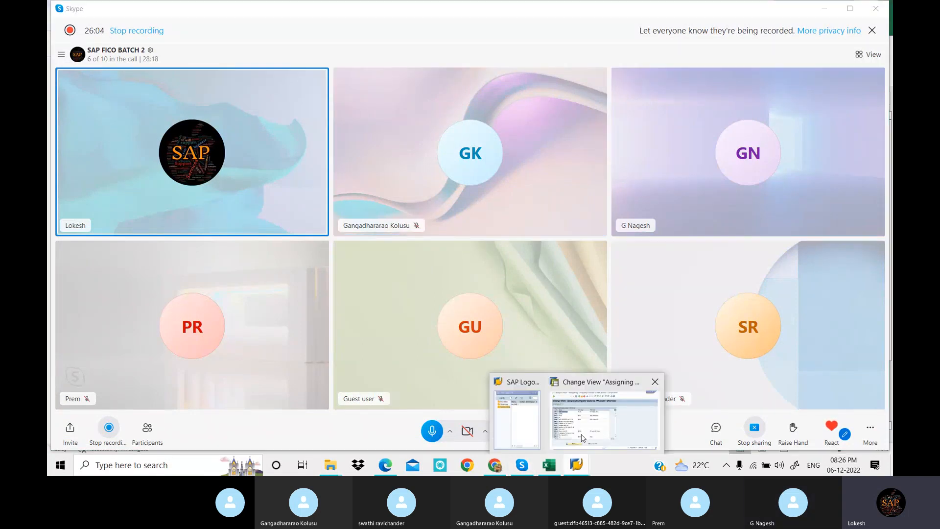
{"action": "left_click", "coordinate": [583, 436]}
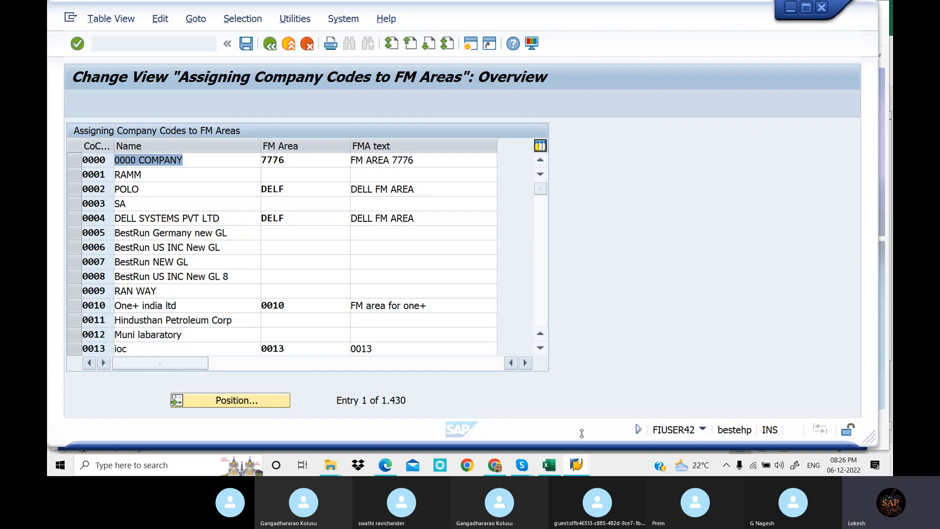
Start positioning the assignment list, switch to Excel to look up the company and company code entries, and return to SAP
{"action": "left_click", "coordinate": [268, 402]}
{"action": "left_click_drag", "start_coordinate": [208, 193], "coordinate": [484, 206]}
{"action": "left_click", "coordinate": [557, 468]}
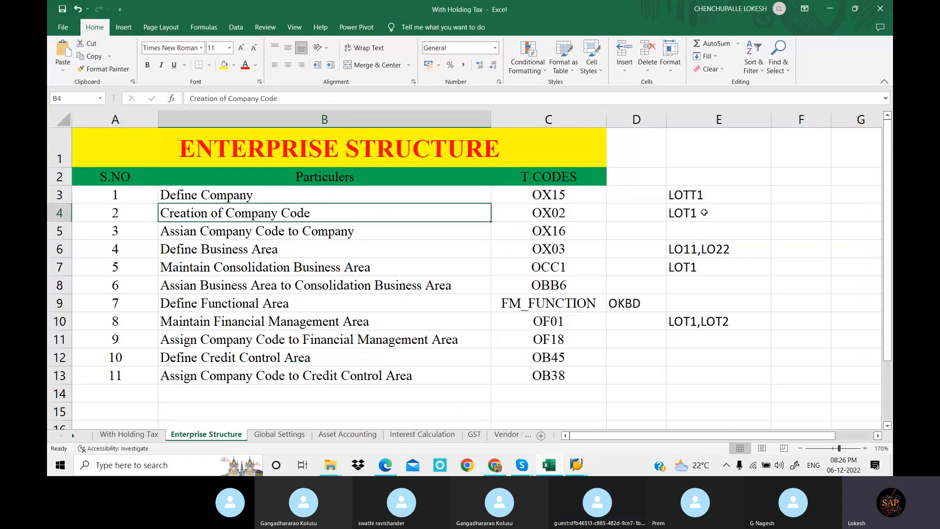
{"action": "left_click", "coordinate": [704, 213]}
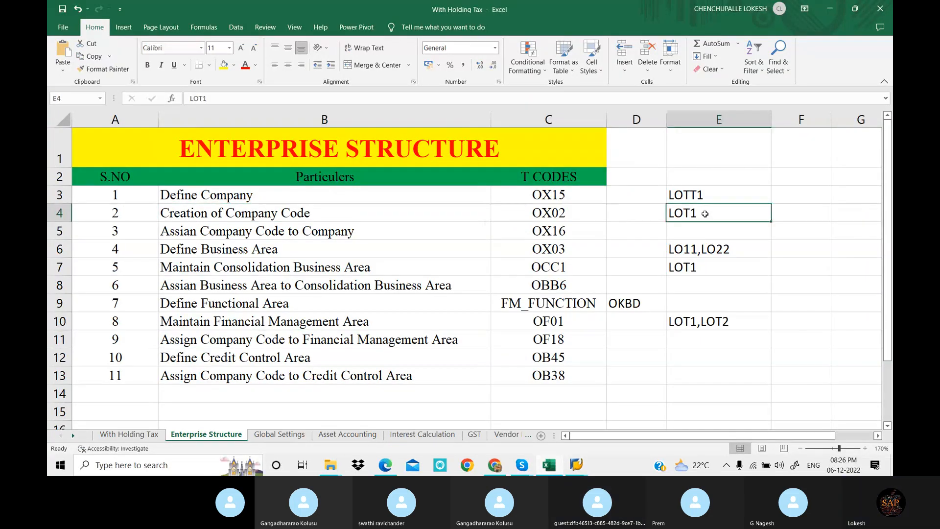
{"action": "left_click", "coordinate": [695, 196]}
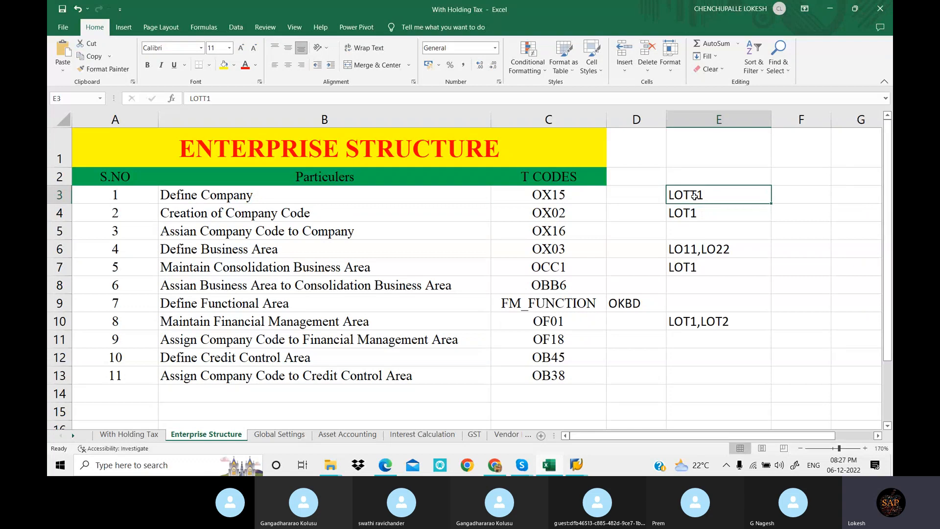
{"action": "left_click", "coordinate": [705, 212]}
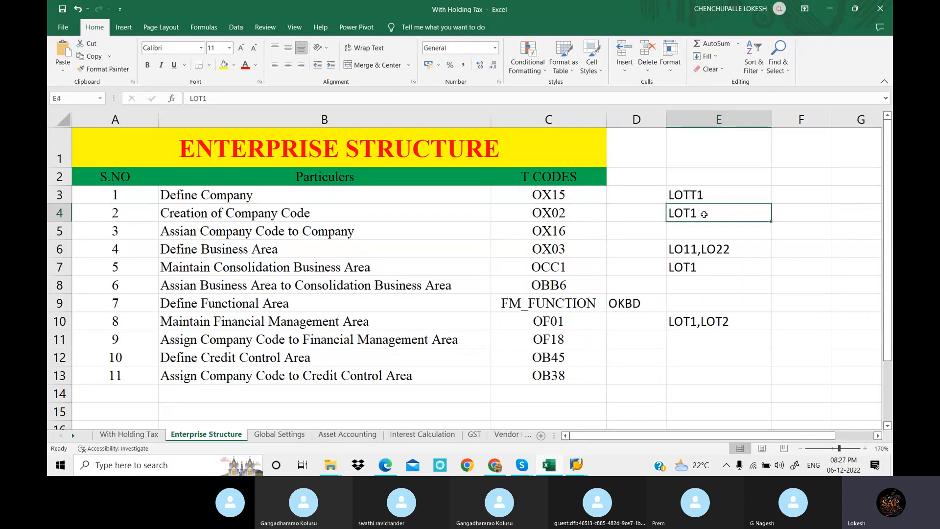
{"action": "left_click", "coordinate": [581, 465]}
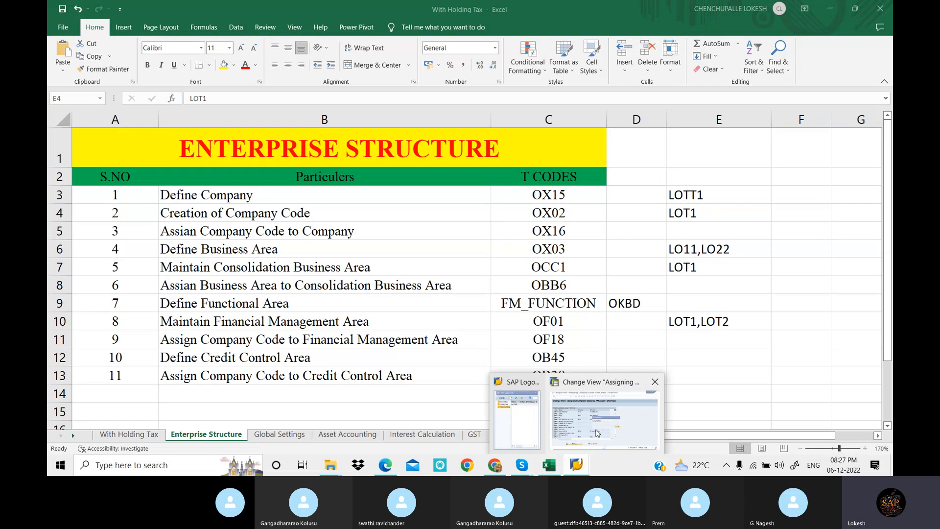
{"action": "left_click", "coordinate": [597, 433]}
Position the list of company code assignments to FM areas at company code LOT1
{"action": "type", "text": "L"}
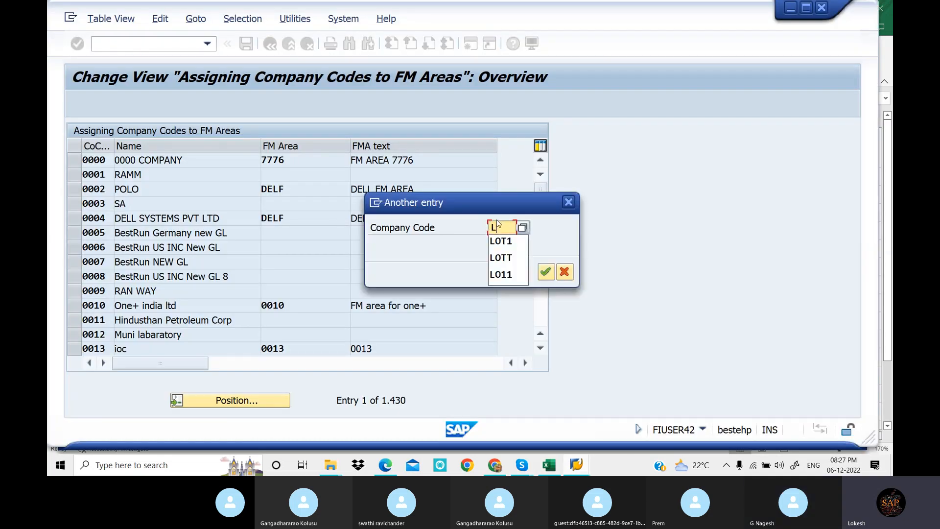
{"action": "left_click", "coordinate": [500, 241]}
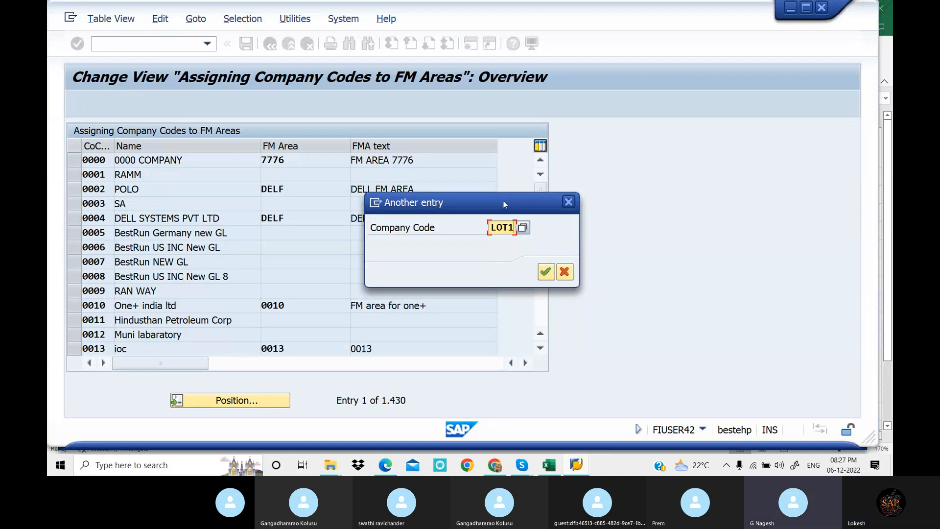
{"action": "left_click_drag", "start_coordinate": [503, 202], "coordinate": [583, 227]}
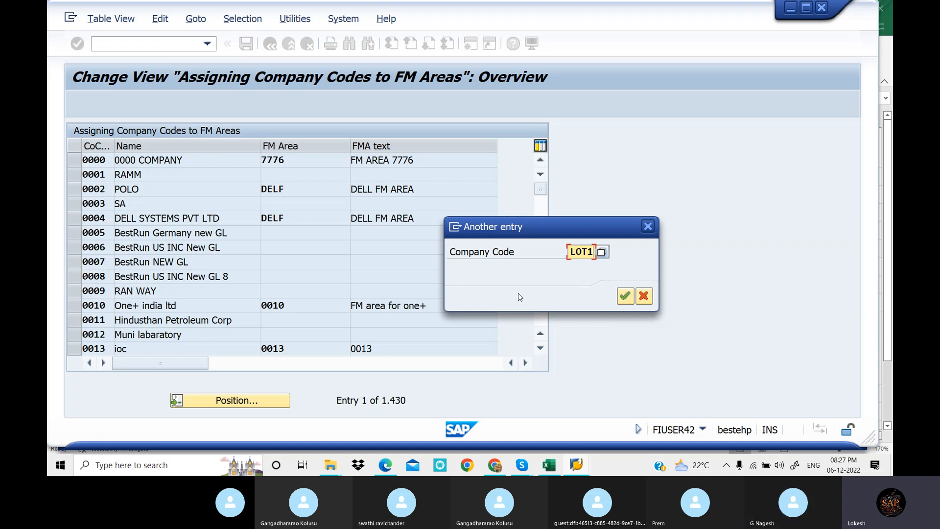
{"action": "left_click_drag", "start_coordinate": [578, 228], "coordinate": [712, 212]}
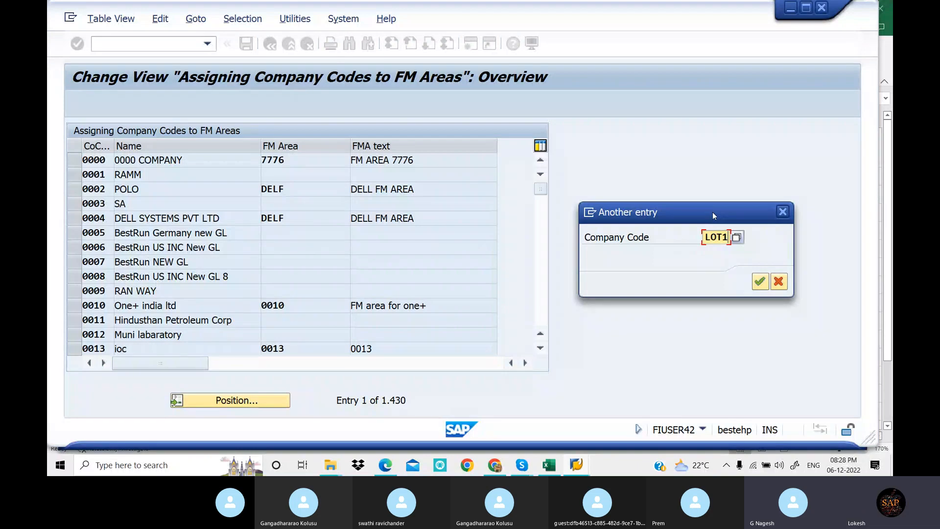
{"action": "left_click", "coordinate": [760, 282]}
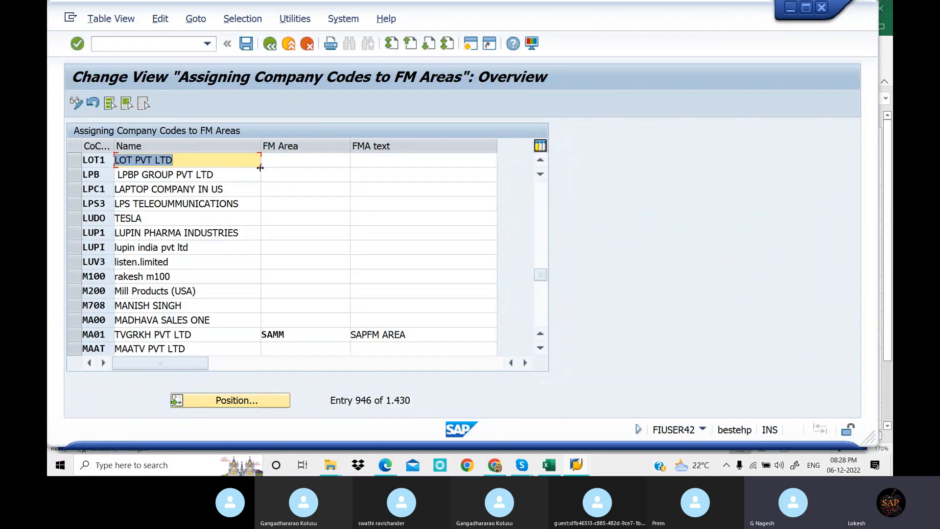
Switch to Excel and record LOT1,LOT2,LOT3 in cell E4 for Creation of Company Code
{"action": "left_click", "coordinate": [294, 160]}
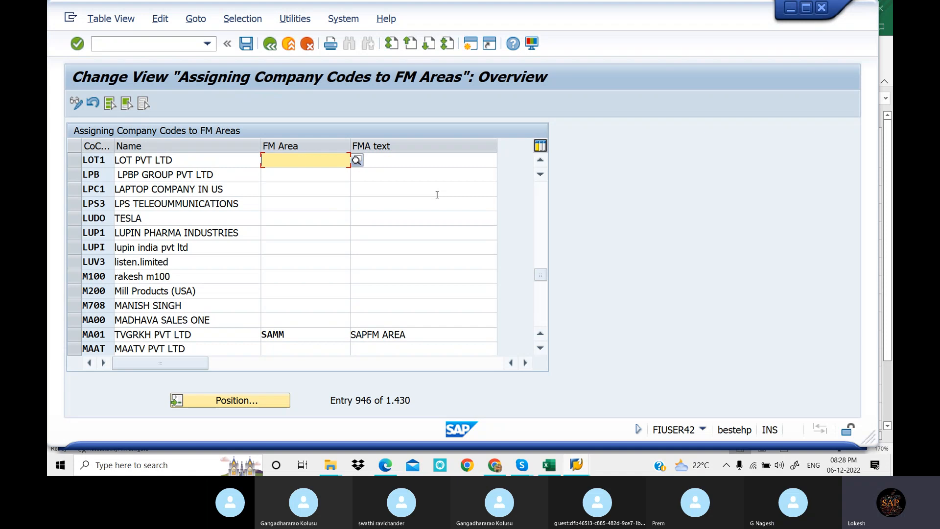
{"action": "left_click", "coordinate": [548, 467]}
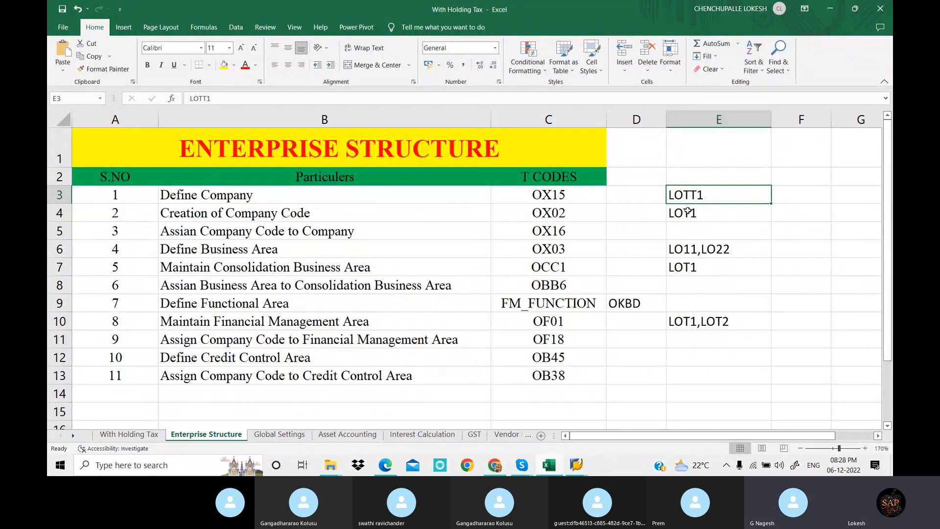
{"action": "double_click", "coordinate": [711, 212]}
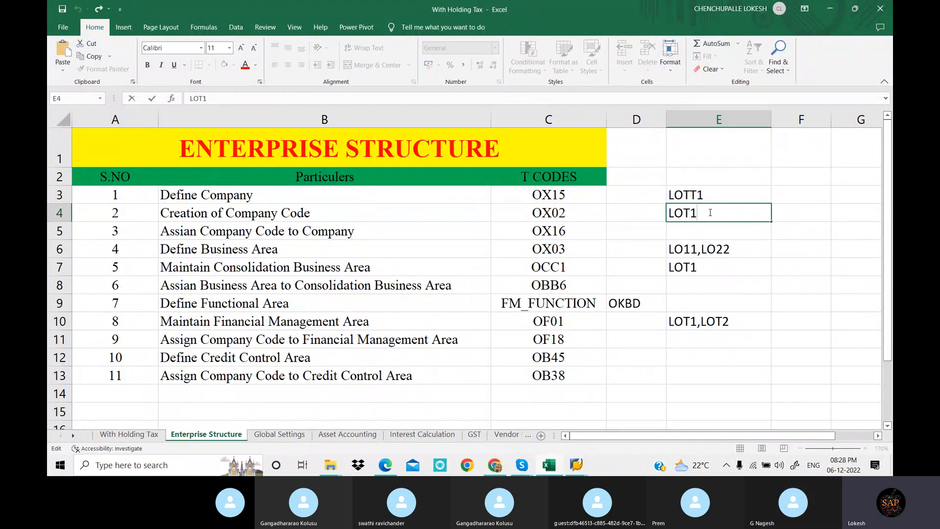
{"action": "type", "text": ",LOT2,LO"}
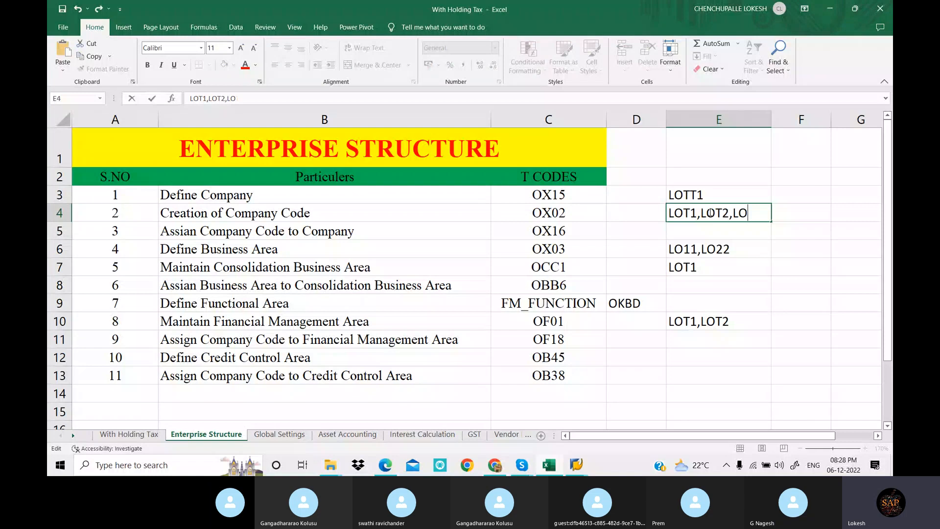
{"action": "type", "text": "T3"}
{"action": "key", "text": "ctrl+Return"}
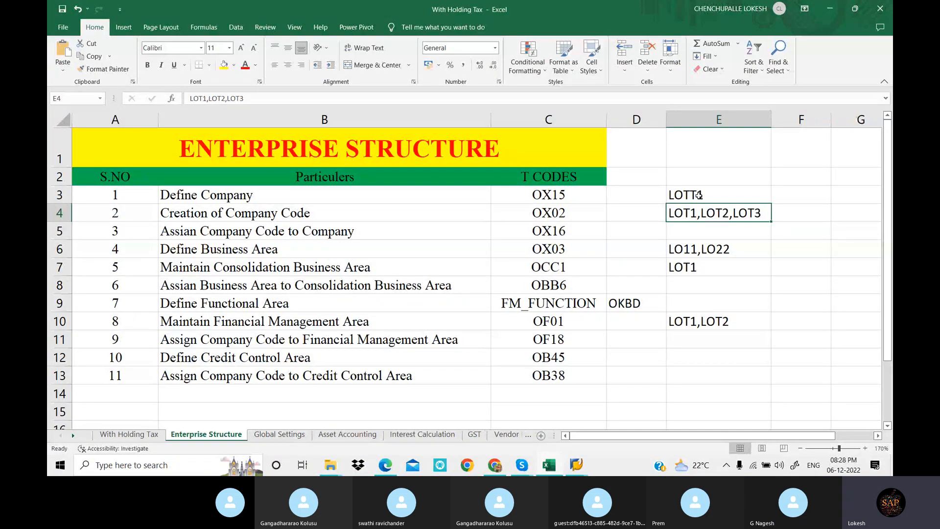
Compare the company in cell E3 with the company codes in cell E4, and switch back to SAP
{"action": "left_click", "coordinate": [699, 195]}
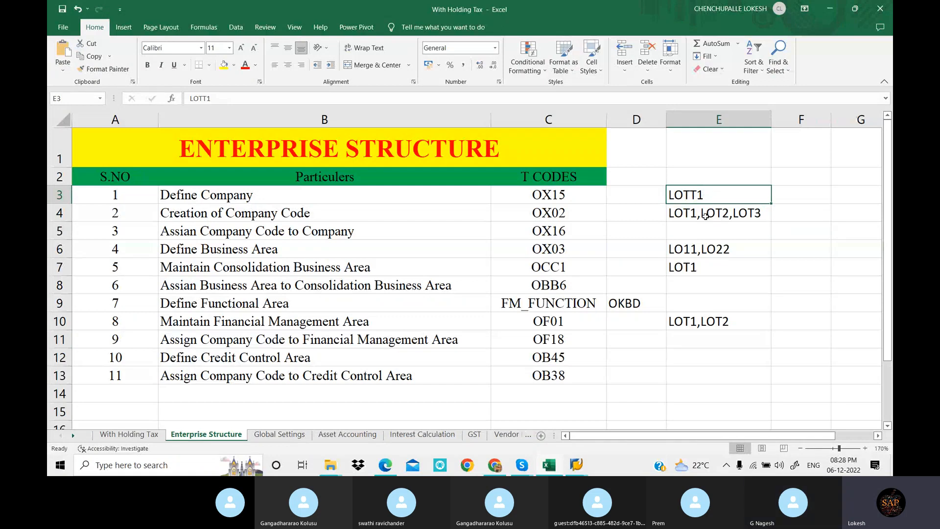
{"action": "left_click_drag", "start_coordinate": [709, 214], "coordinate": [853, 218]}
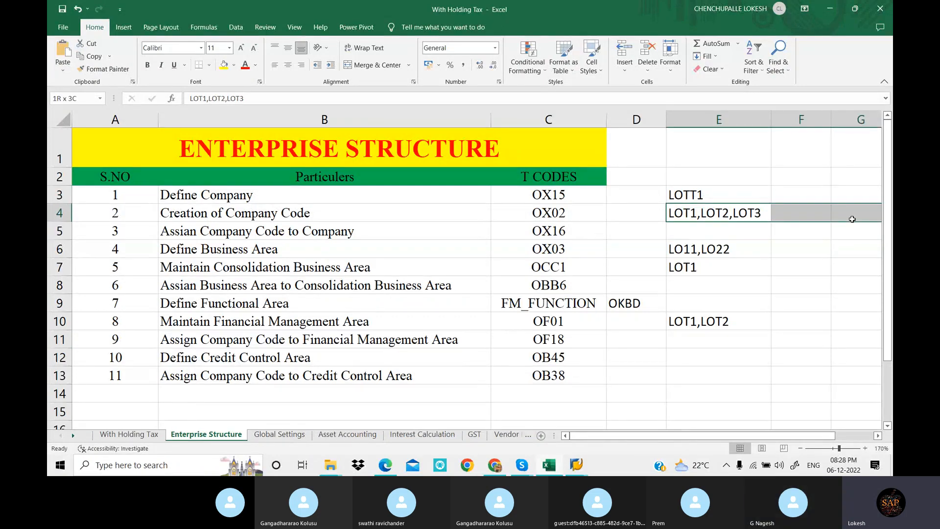
{"action": "left_click", "coordinate": [717, 196]}
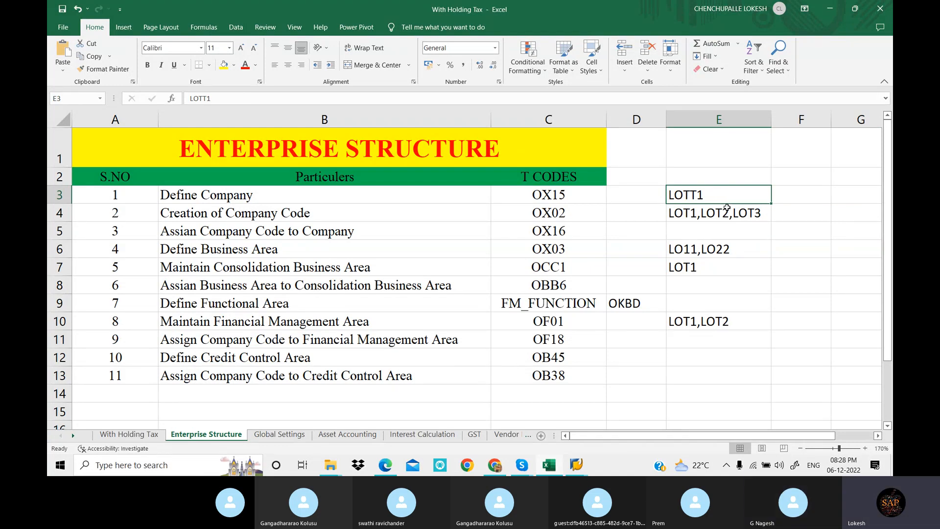
{"action": "left_click", "coordinate": [726, 214]}
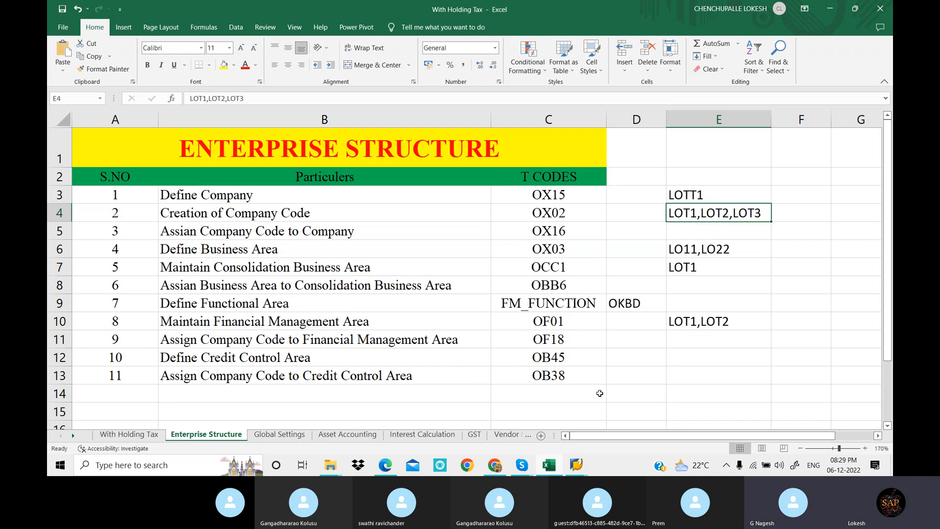
{"action": "left_click", "coordinate": [577, 464]}
{"action": "left_click", "coordinate": [606, 421]}
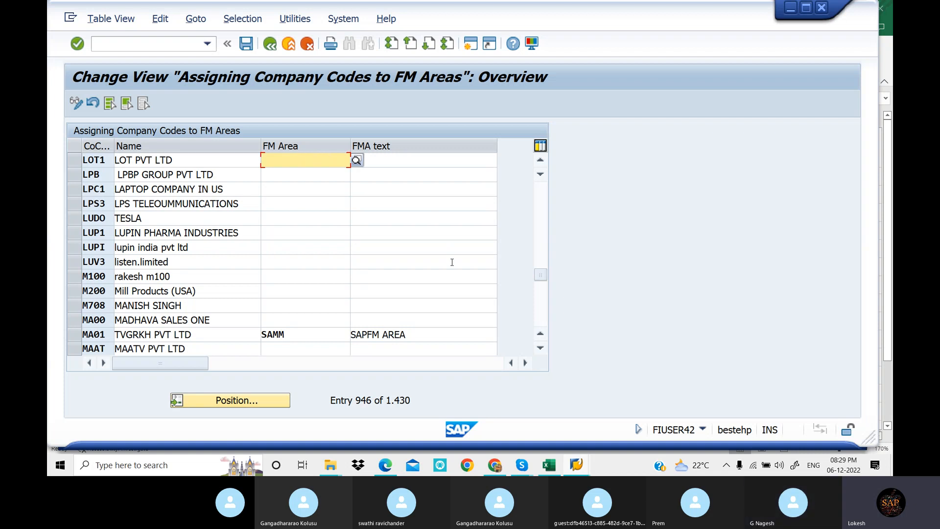
Switch to Excel to look up the financial management areas in cell E10, and return to SAP
{"action": "left_click", "coordinate": [583, 467]}
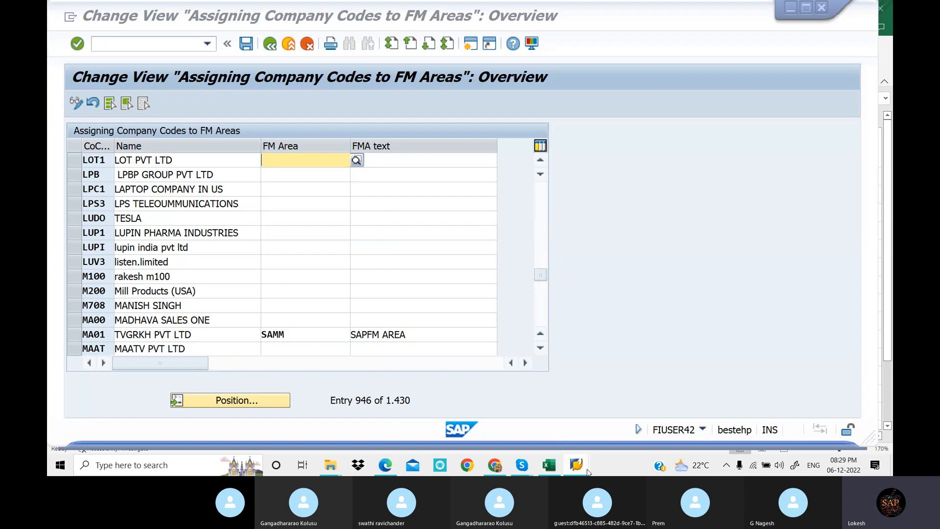
{"action": "left_click", "coordinate": [551, 467]}
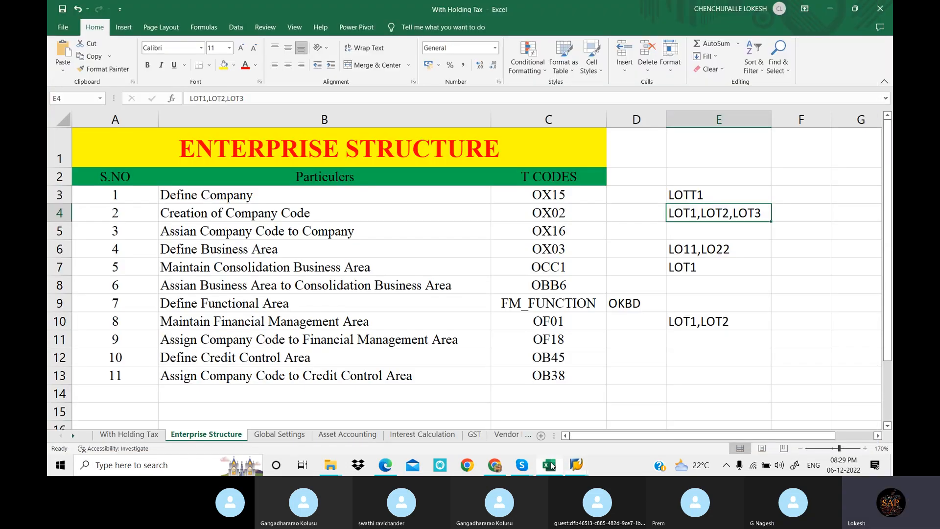
{"action": "left_click", "coordinate": [703, 326]}
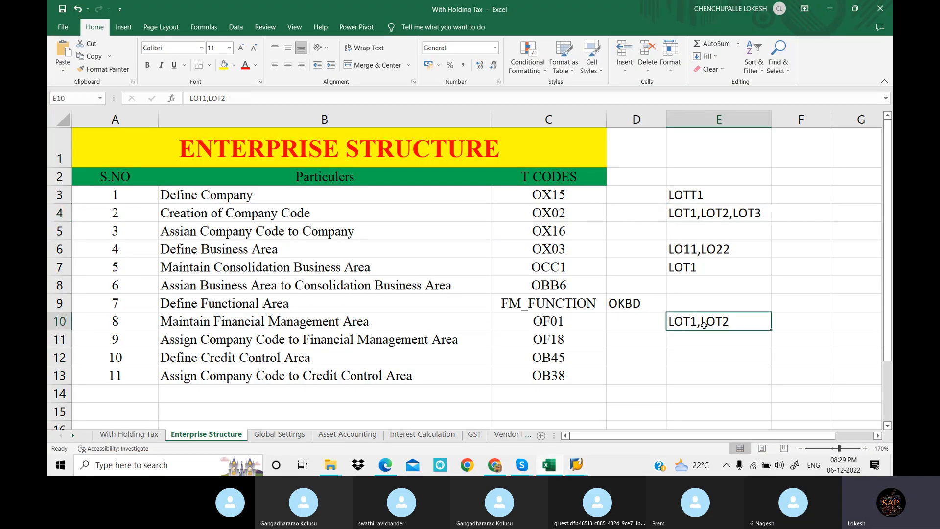
{"action": "left_click", "coordinate": [583, 466]}
{"action": "left_click", "coordinate": [609, 426]}
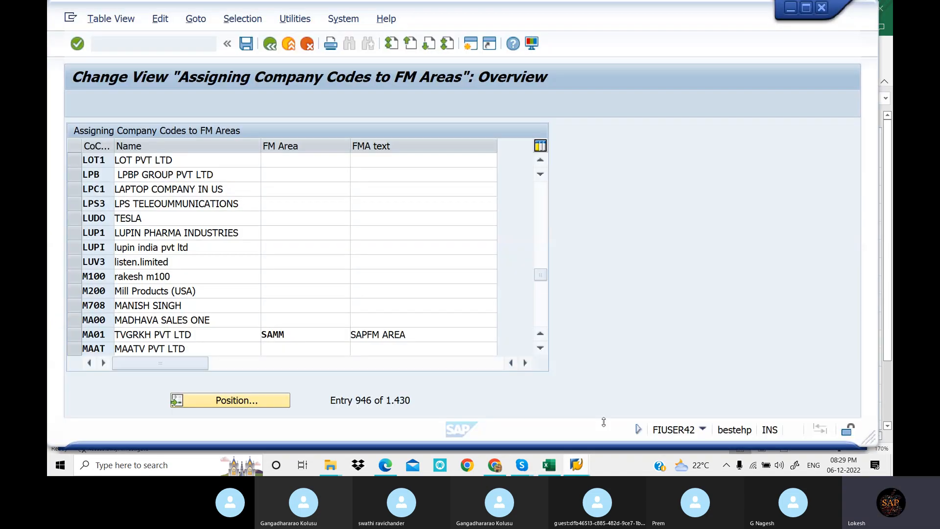
Assign FM area LOT1, FM Area for Kadapa, to company code LOT1
{"action": "left_click", "coordinate": [341, 165]}
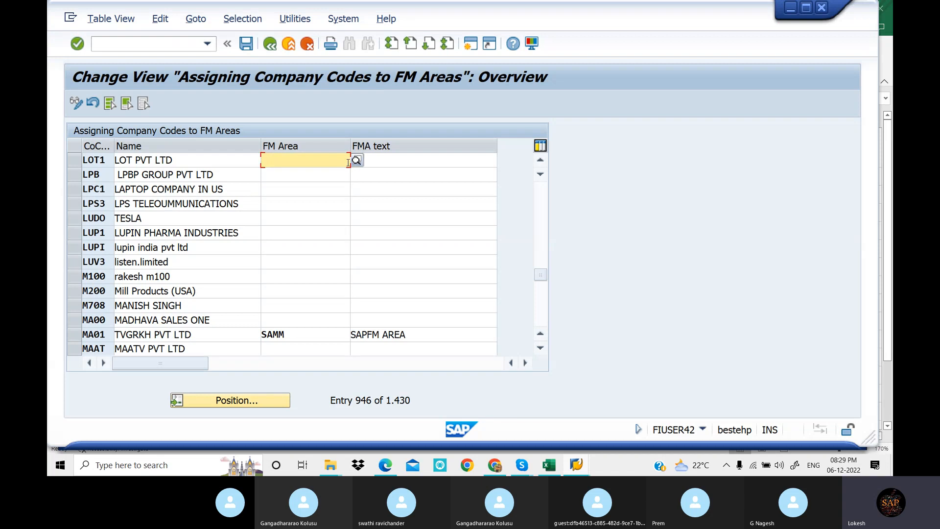
{"action": "type", "text": "LOT"}
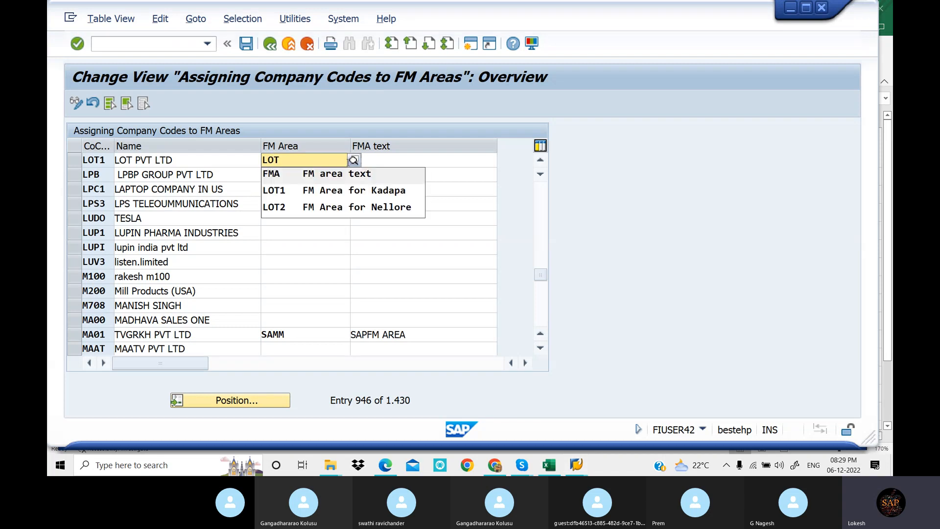
{"action": "type", "text": "1"}
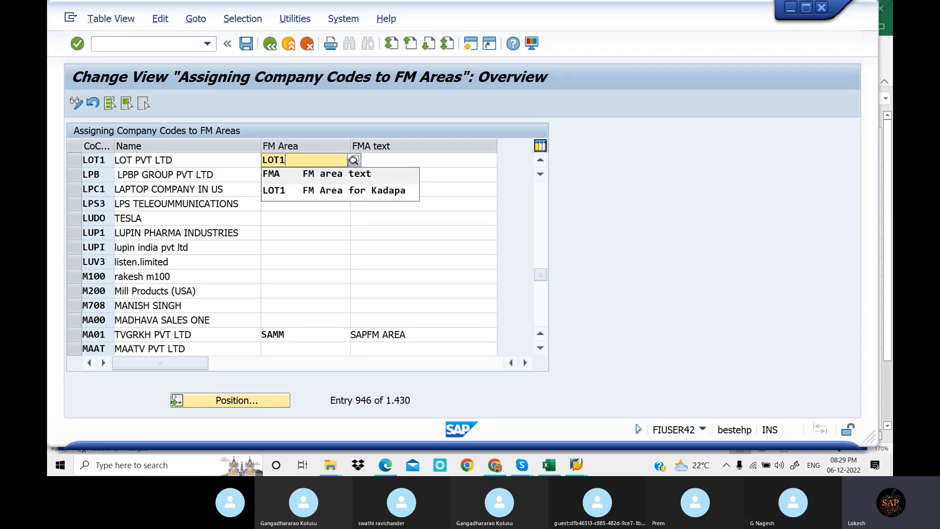
{"action": "left_click", "coordinate": [357, 191]}
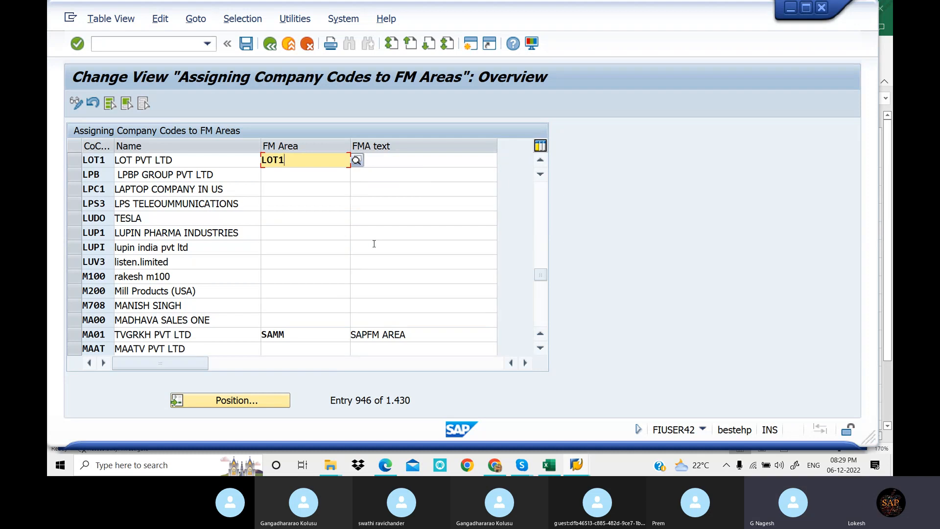
{"action": "left_click", "coordinate": [392, 161]}
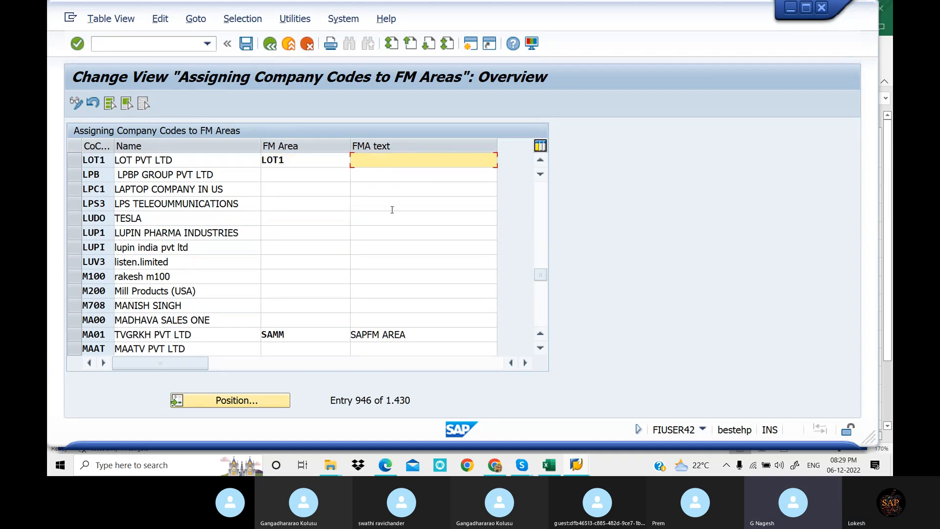
{"action": "type", "text": "FM Area for Kadapa"}
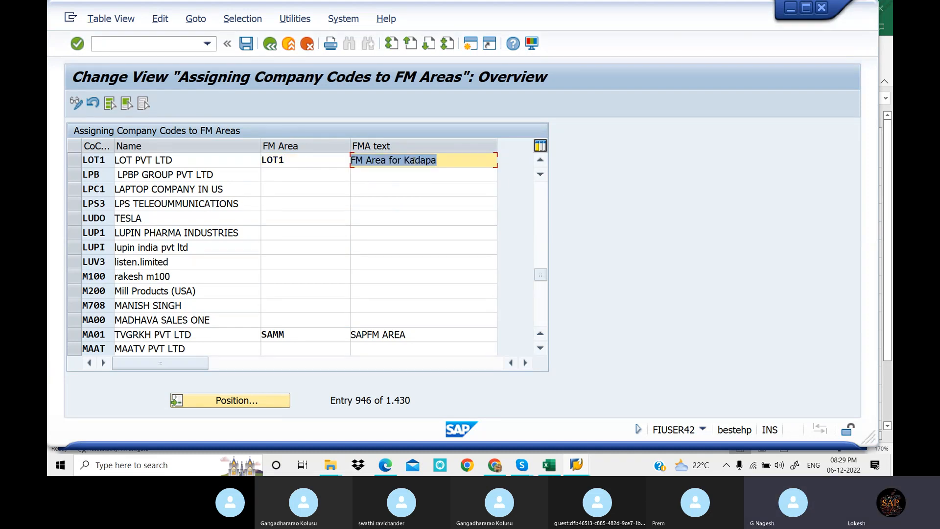
Change the FM area of company code LOT1 to LOT2, FM Area for Nellore
{"action": "left_click", "coordinate": [307, 160]}
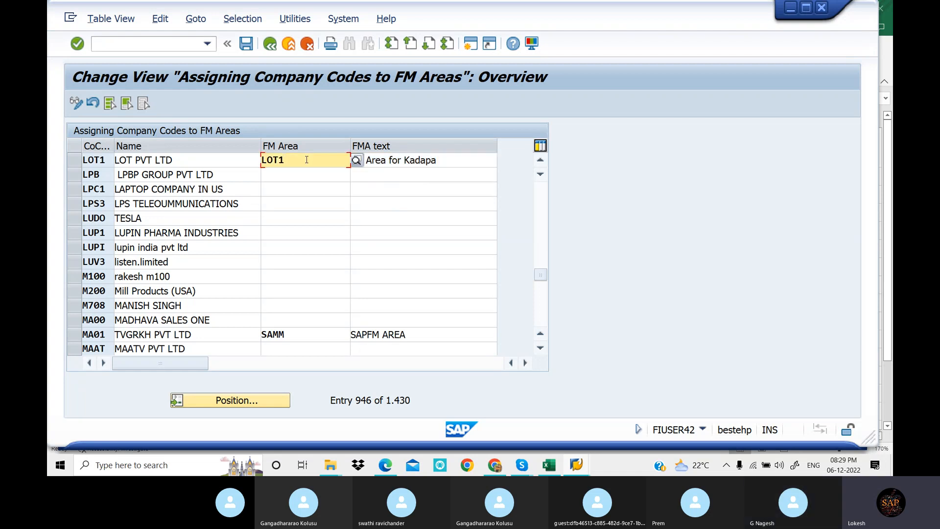
{"action": "key", "text": "BackSpace"}
{"action": "type", "text": "2"}
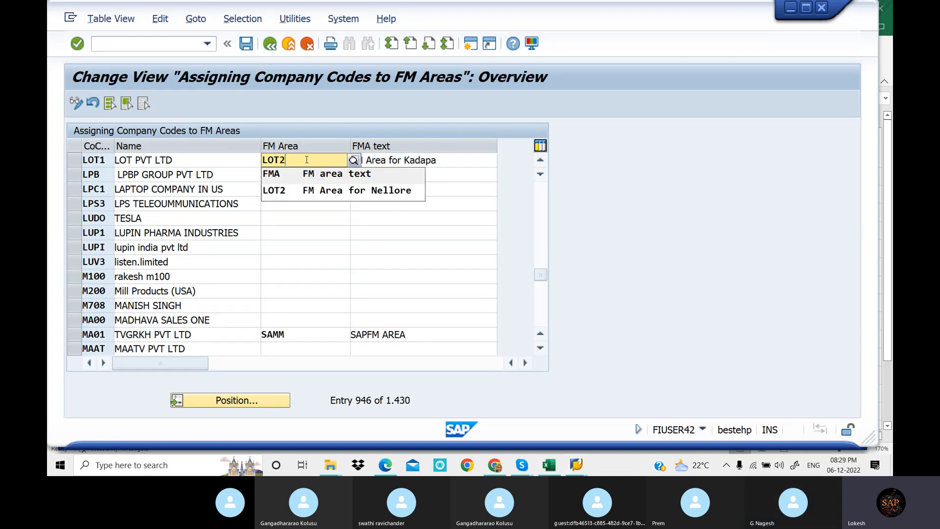
{"action": "key", "text": "Down"}
{"action": "key", "text": "Return"}
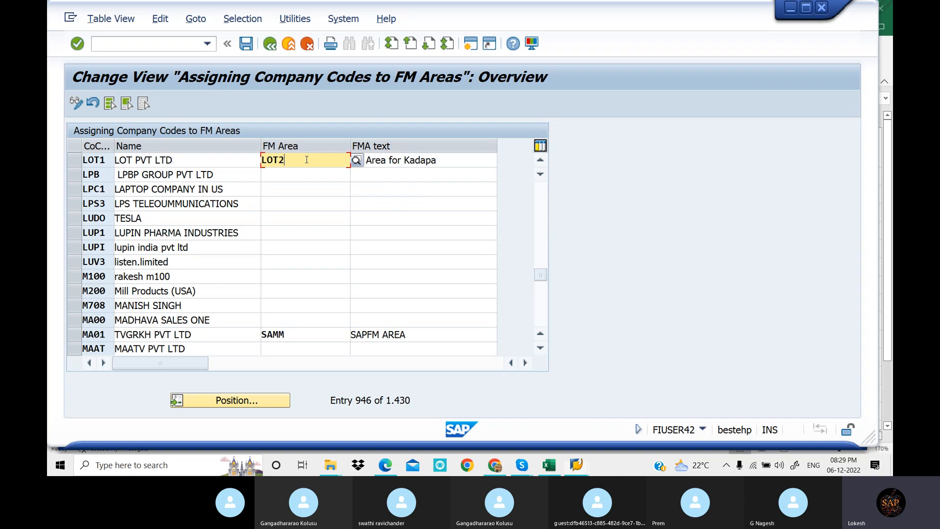
{"action": "key", "text": "Return"}
{"action": "double_click", "coordinate": [306, 160]}
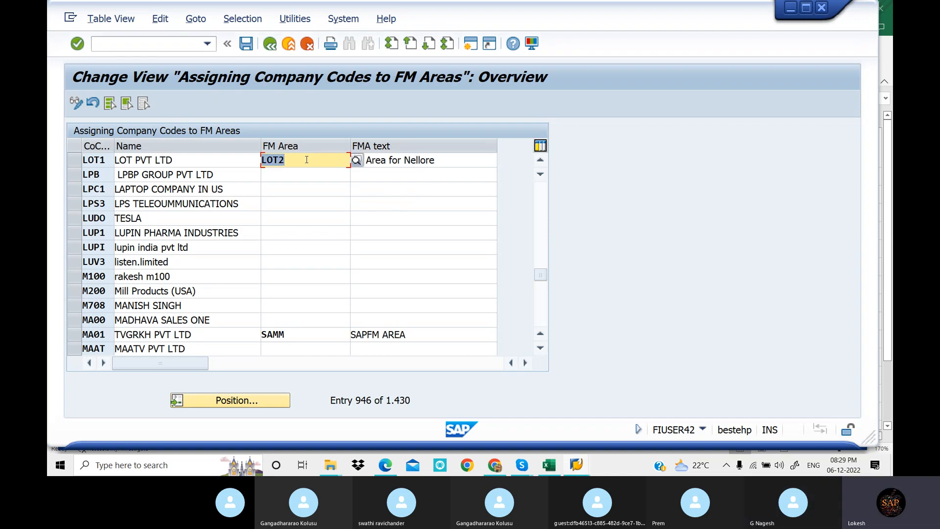
Set the FM area of company code LOT1 back to LOT1 and save the assignment
{"action": "left_click", "coordinate": [307, 161]}
{"action": "key", "text": "BackSpace"}
{"action": "type", "text": "1"}
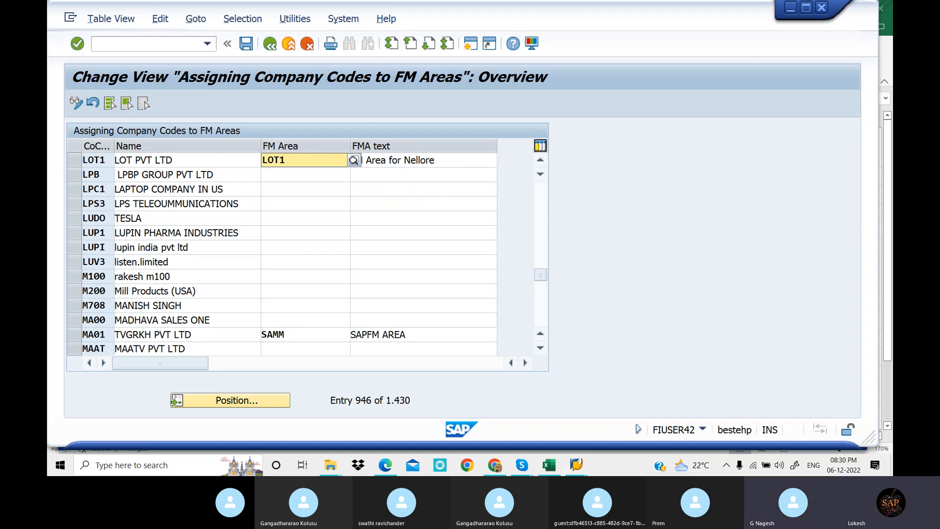
{"action": "key", "text": "Return"}
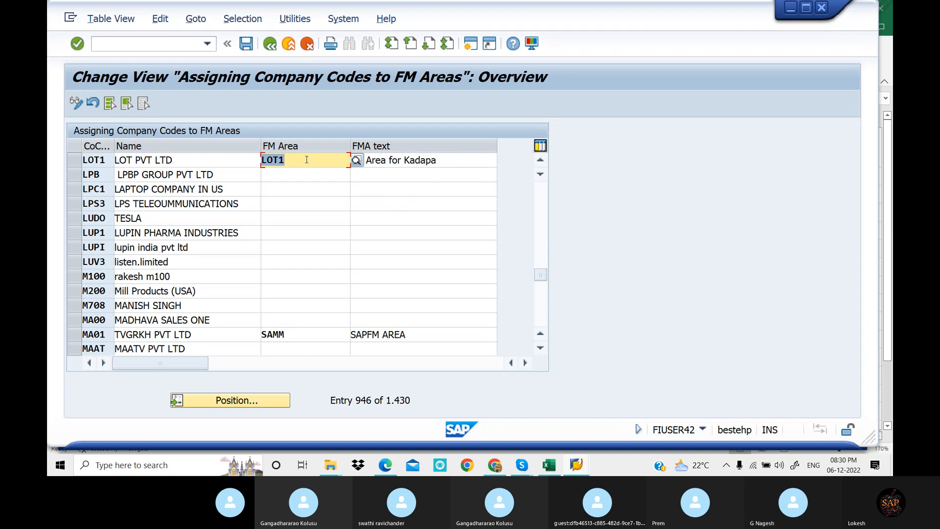
{"action": "left_click", "coordinate": [246, 44]}
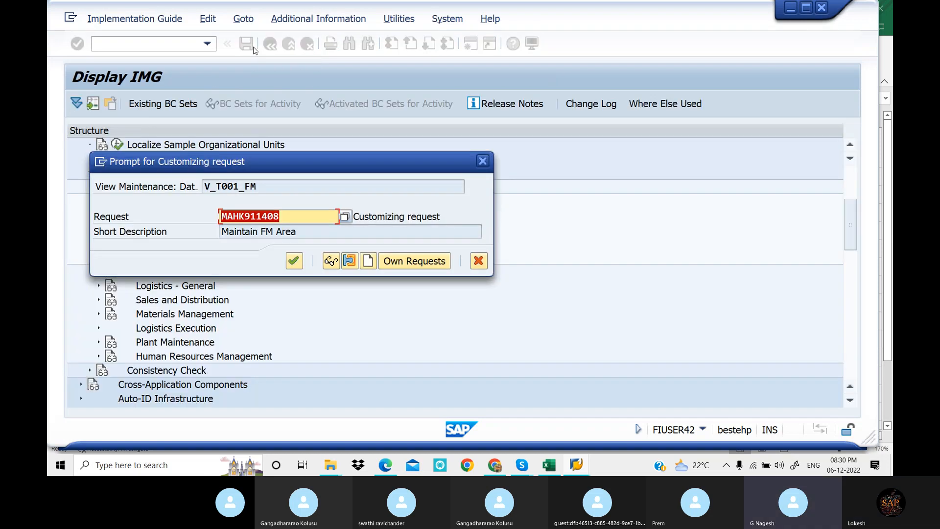
Create a new customizing request with the short description "Assign Company Code to FM Area" and save it
{"action": "left_click_drag", "start_coordinate": [314, 166], "coordinate": [475, 195]}
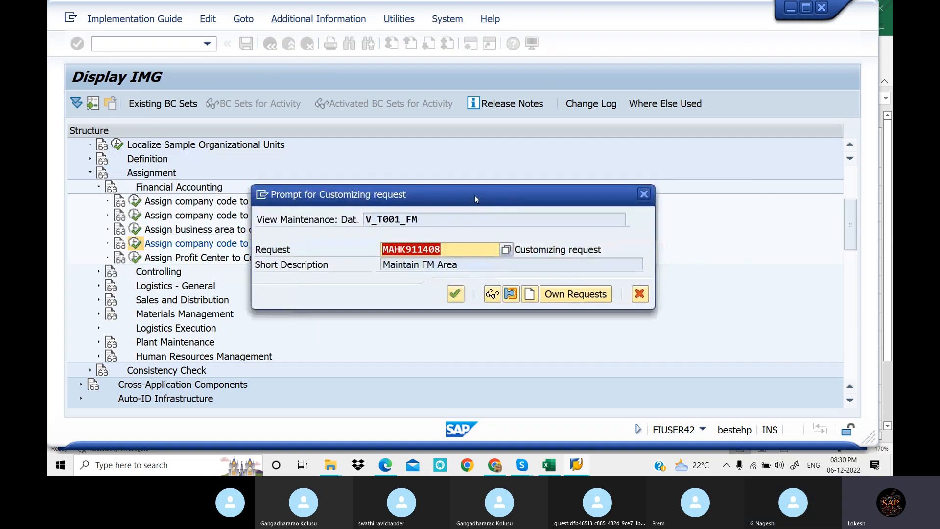
{"action": "left_click", "coordinate": [530, 294]}
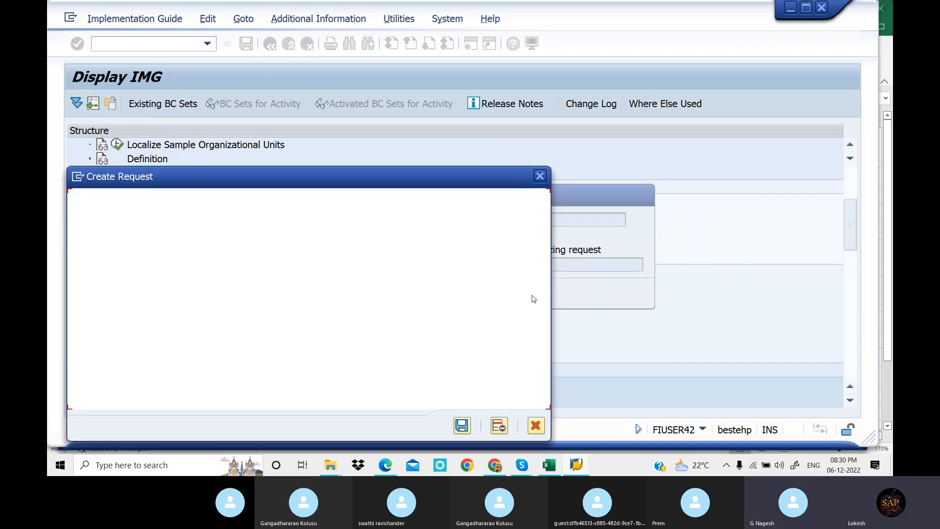
{"action": "left_click_drag", "start_coordinate": [406, 179], "coordinate": [610, 153]}
{"action": "left_click", "coordinate": [430, 189]}
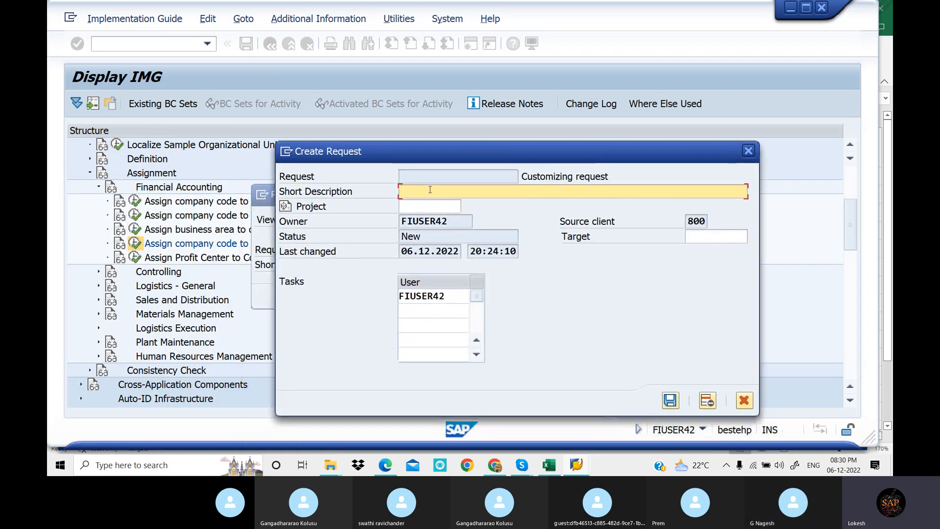
{"action": "type", "text": "A"}
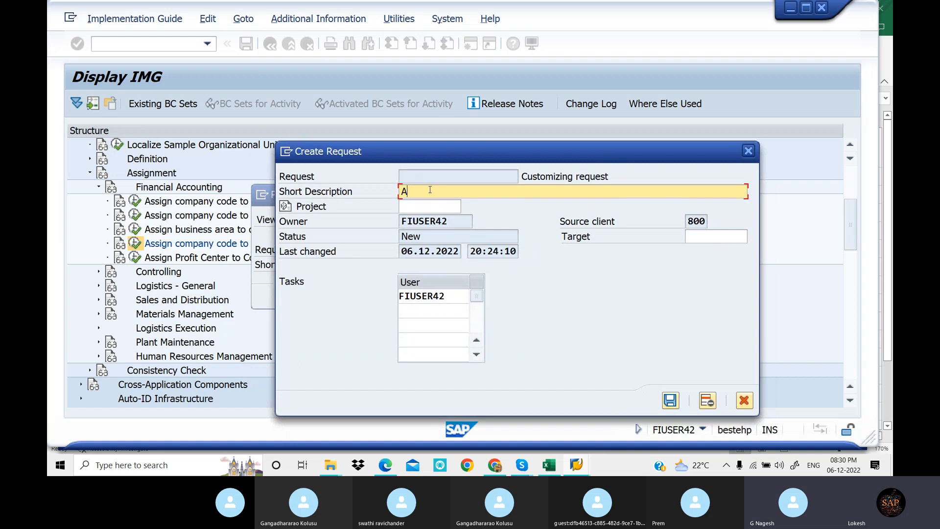
{"action": "type", "text": "ssign"}
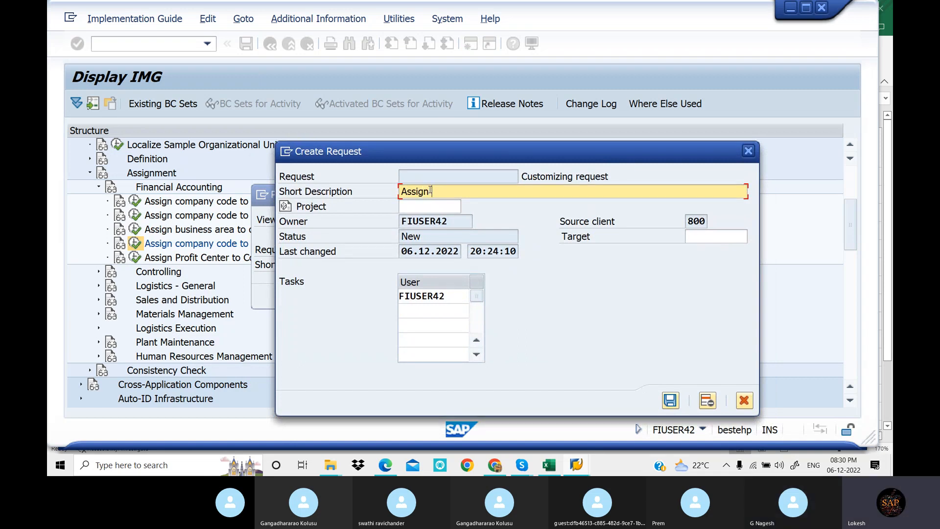
{"action": "type", "text": " Company Code to FM are"}
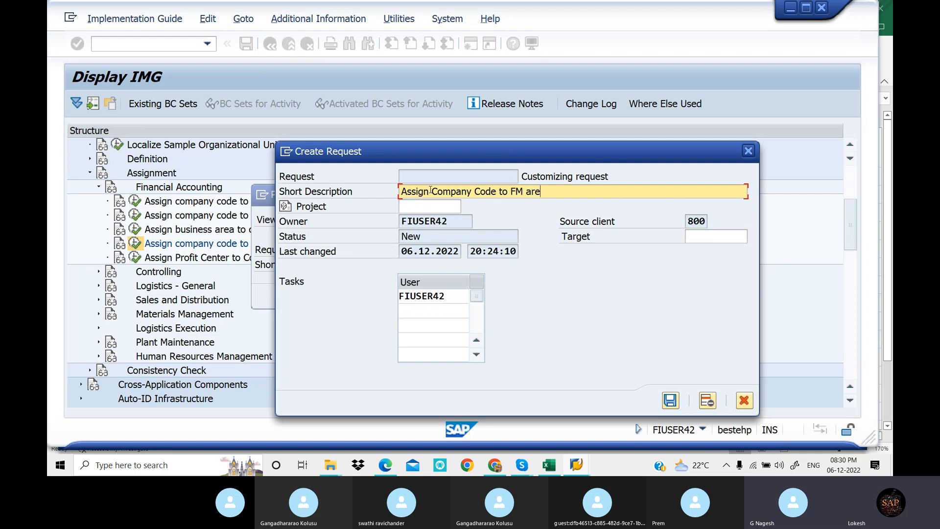
{"action": "key", "text": "BackSpace"}
{"action": "key", "text": "BackSpace"}
{"action": "key", "text": "BackSpace"}
{"action": "type", "text": "Area"}
{"action": "left_click", "coordinate": [671, 400]}
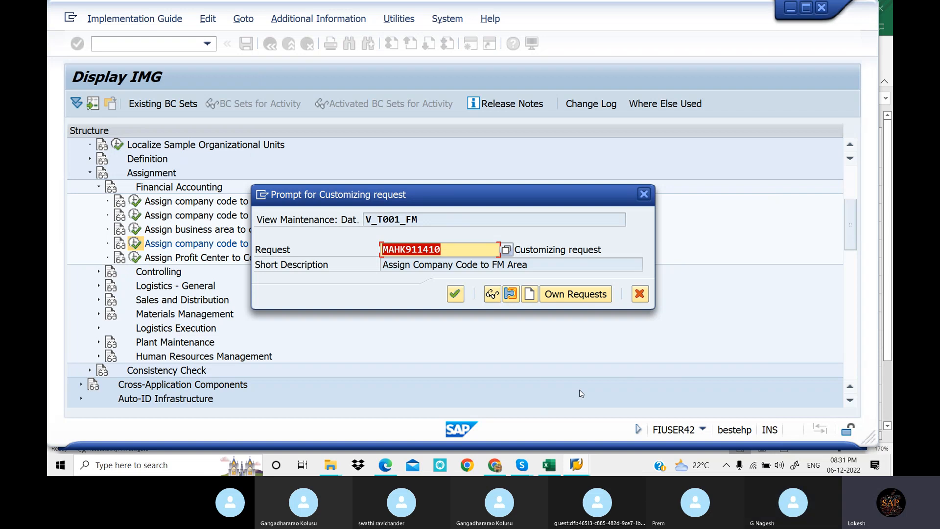
Choose the Assign Company Code to FM Area request from the request list, save the assignment under it, and return to the IMG structure
{"action": "left_click", "coordinate": [506, 251]}
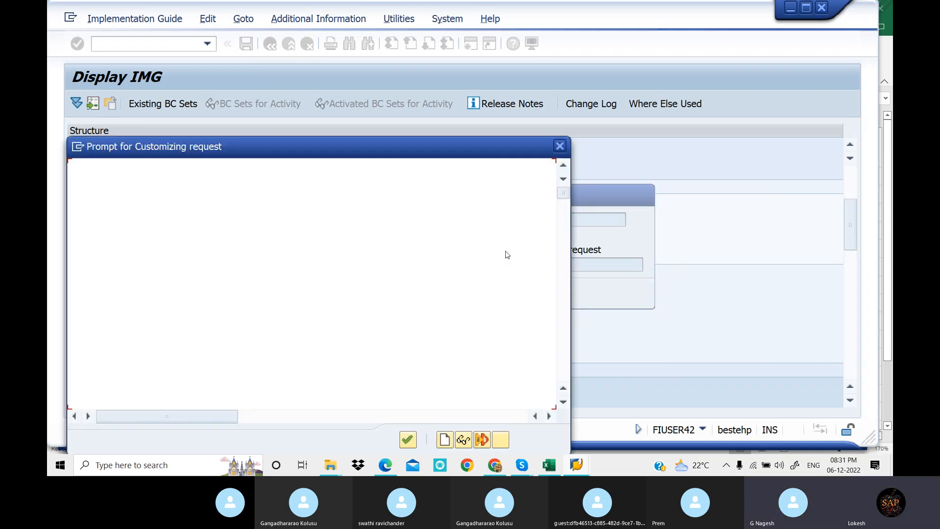
{"action": "left_click", "coordinate": [216, 367]}
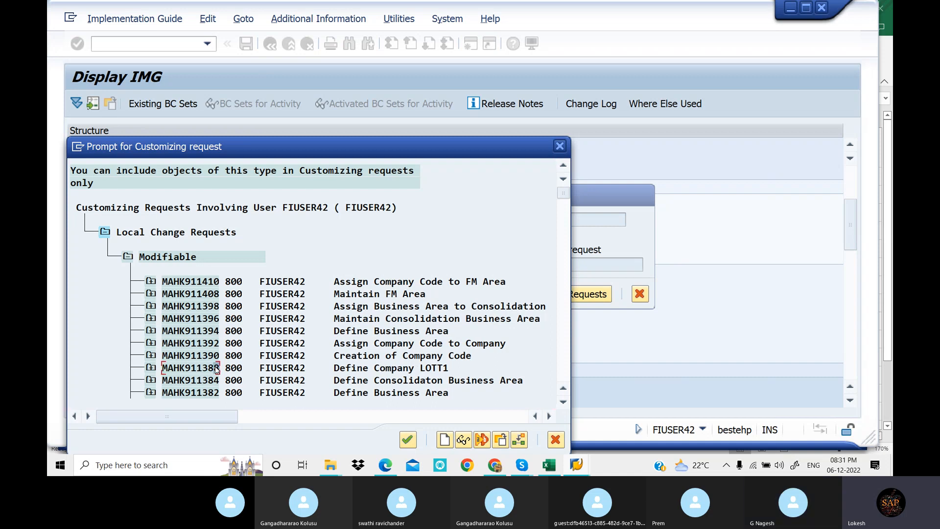
{"action": "left_click", "coordinate": [216, 355]}
{"action": "left_click", "coordinate": [216, 343]}
{"action": "left_click", "coordinate": [217, 305]}
{"action": "left_click", "coordinate": [216, 294]}
{"action": "left_click", "coordinate": [216, 281]}
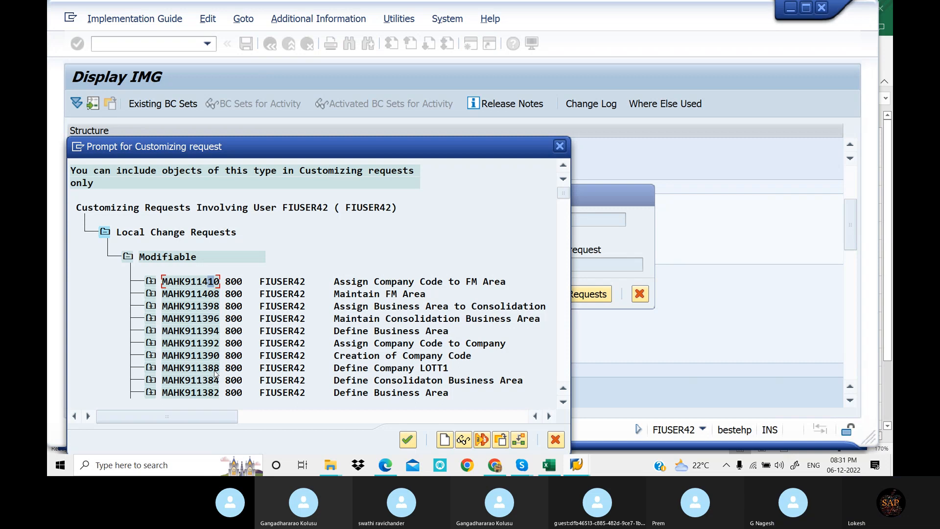
{"action": "left_click", "coordinate": [405, 442]}
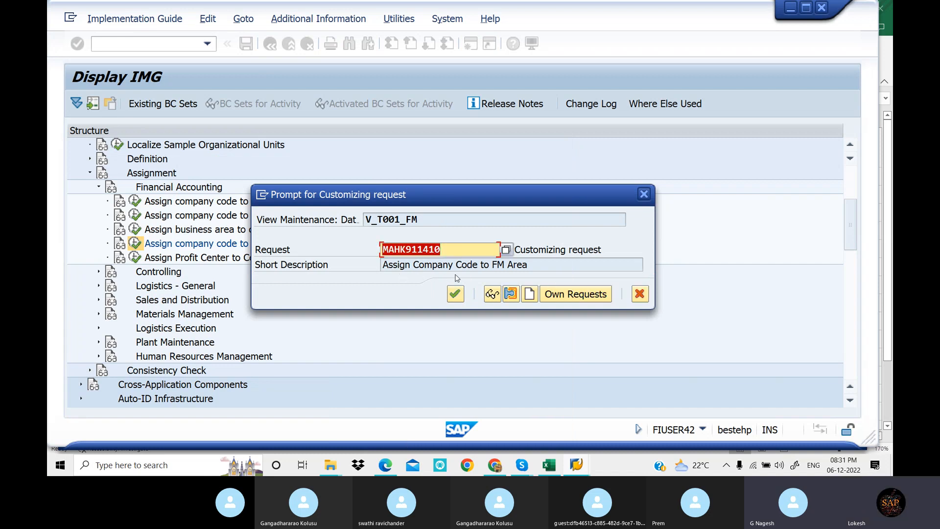
{"action": "left_click", "coordinate": [457, 295]}
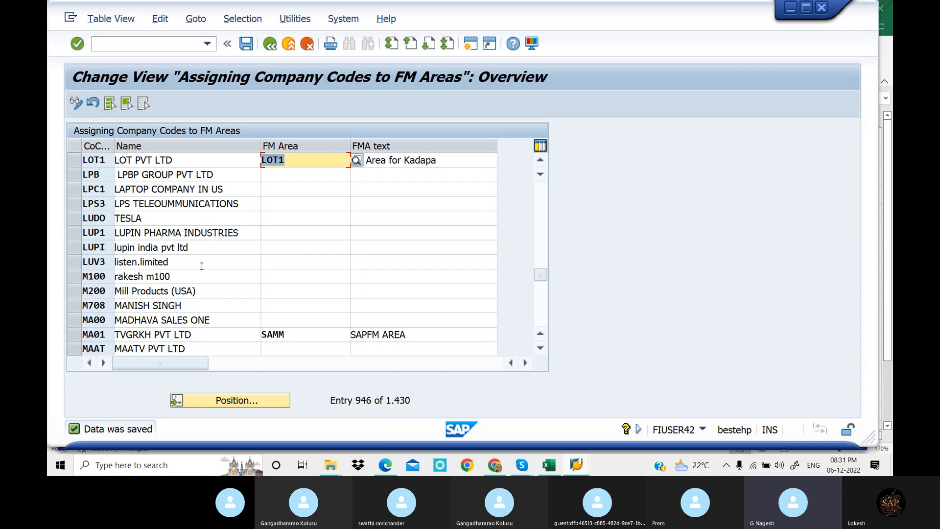
{"action": "left_click", "coordinate": [272, 49]}
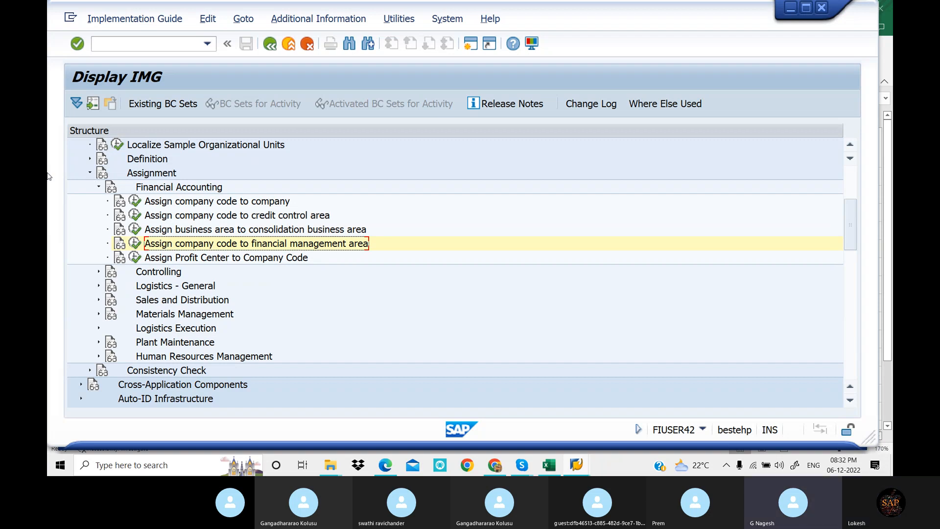
Switch to the PDF notes in Edge and read section 10, Define Credit Control Area, down to its transaction code
{"action": "key", "text": "ctrl+f"}
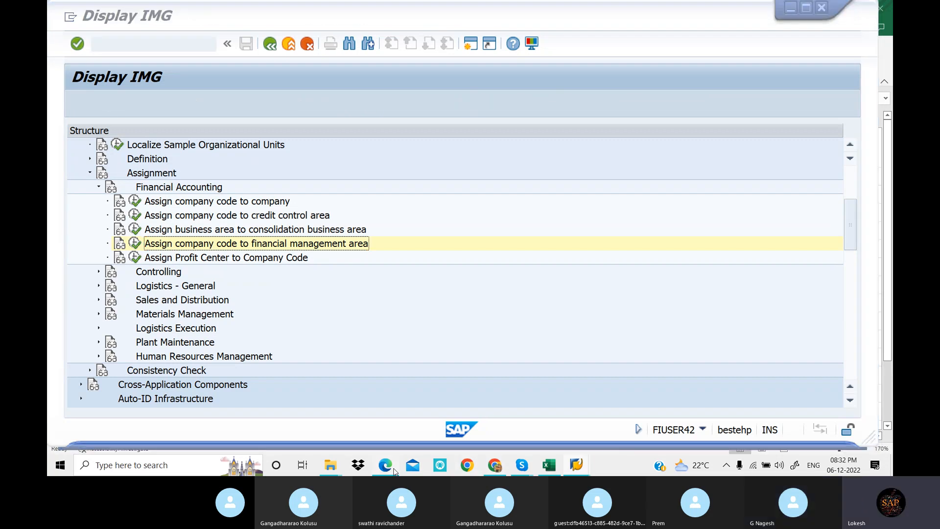
{"action": "left_click", "coordinate": [394, 470]}
{"action": "scroll", "coordinate": [427, 205], "scroll_direction": "down", "scroll_amount": 10}
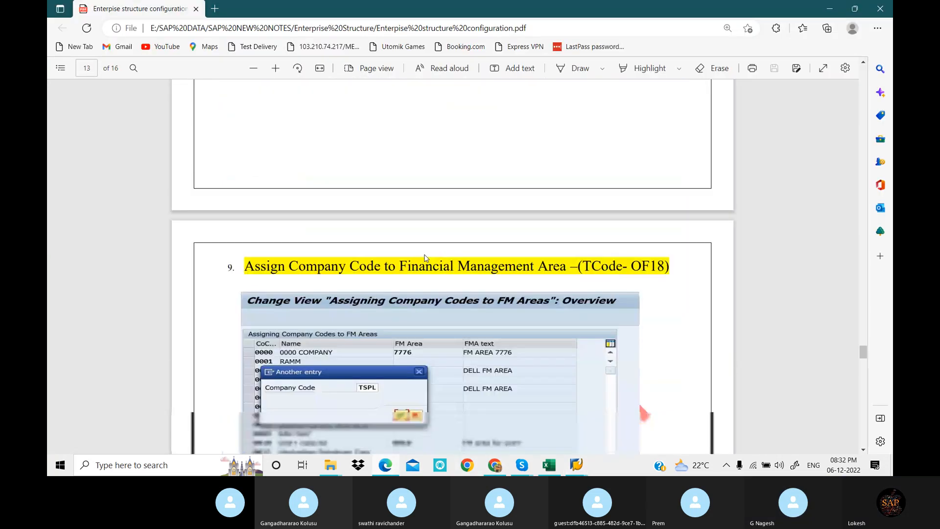
{"action": "scroll", "coordinate": [427, 205], "scroll_direction": "down", "scroll_amount": 10}
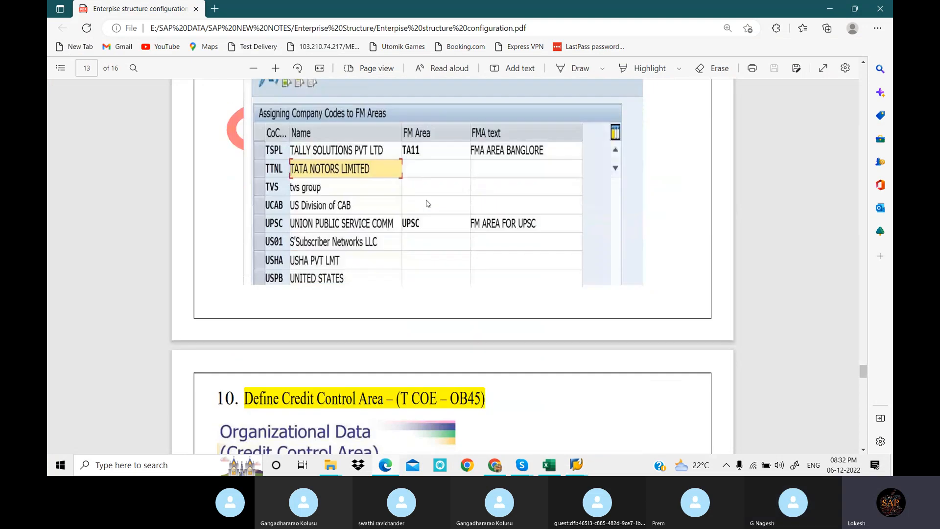
{"action": "scroll", "coordinate": [427, 205], "scroll_direction": "down", "scroll_amount": 5}
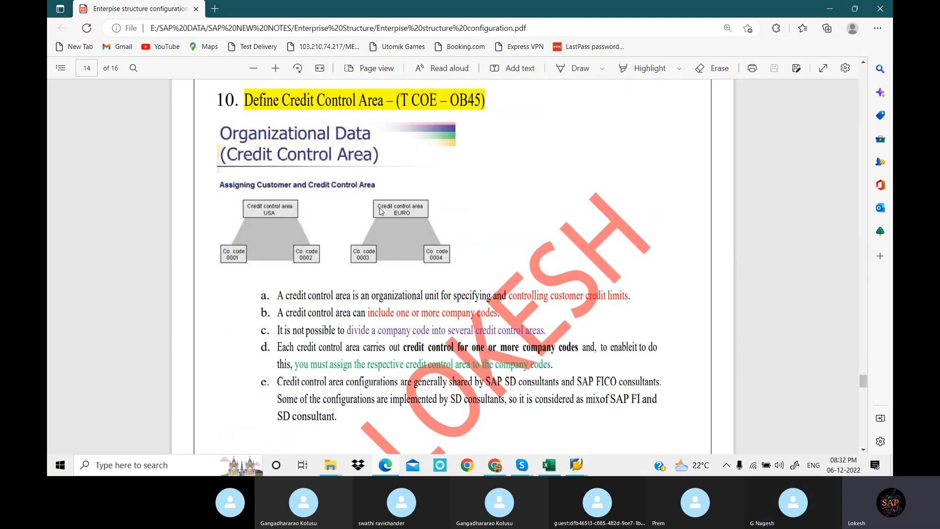
{"action": "scroll", "coordinate": [265, 155], "scroll_direction": "down", "scroll_amount": 1}
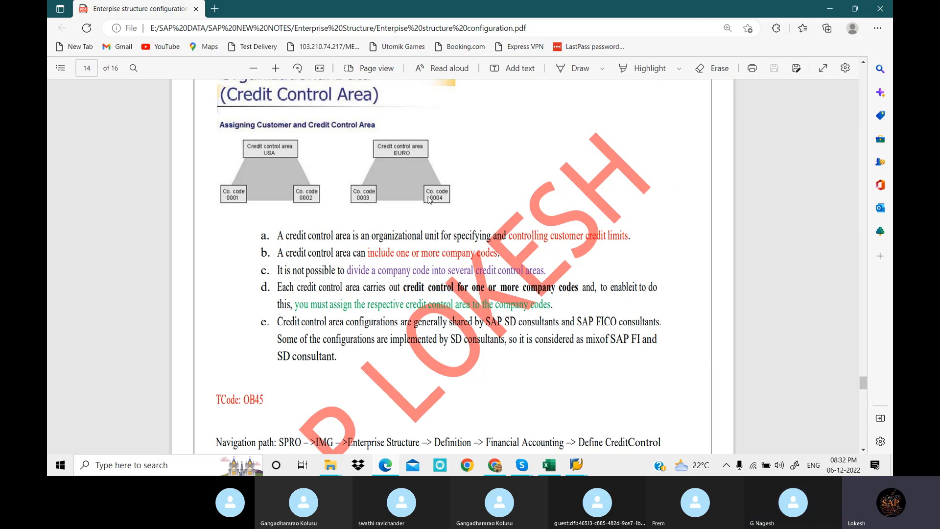
Check the sample credit control area entry in the notes, switch to SAP, and open Define Credit Control Area under Definition
{"action": "scroll", "coordinate": [451, 211], "scroll_direction": "down", "scroll_amount": 3}
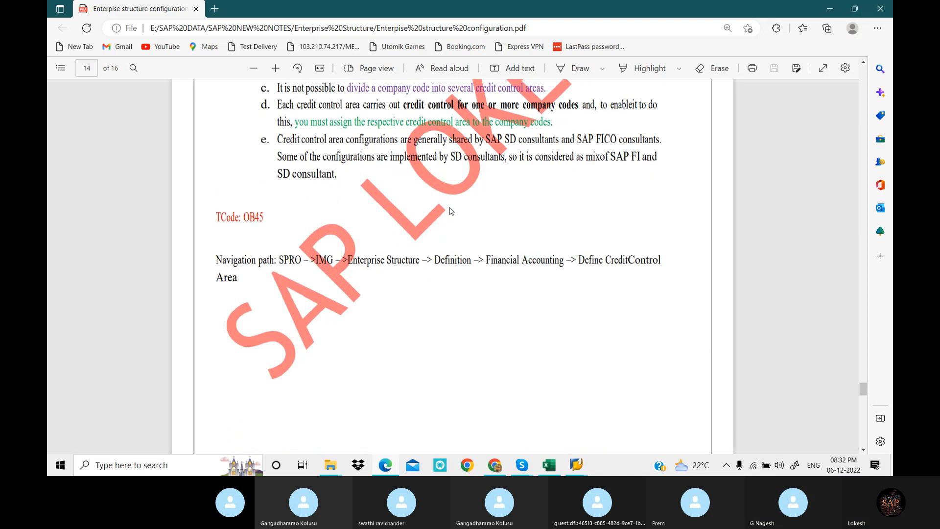
{"action": "scroll", "coordinate": [451, 211], "scroll_direction": "down", "scroll_amount": 8}
{"action": "scroll", "coordinate": [451, 211], "scroll_direction": "up", "scroll_amount": 1}
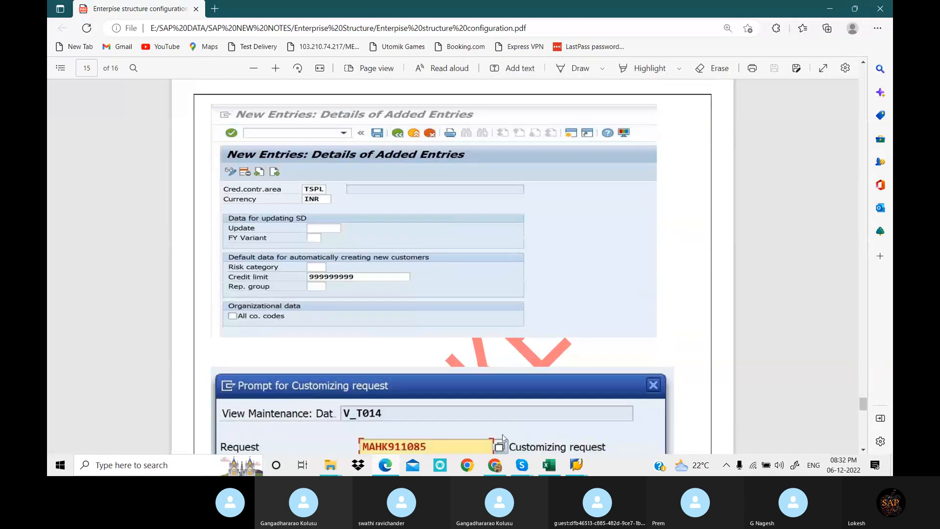
{"action": "mouse_move", "coordinate": [575, 466]}
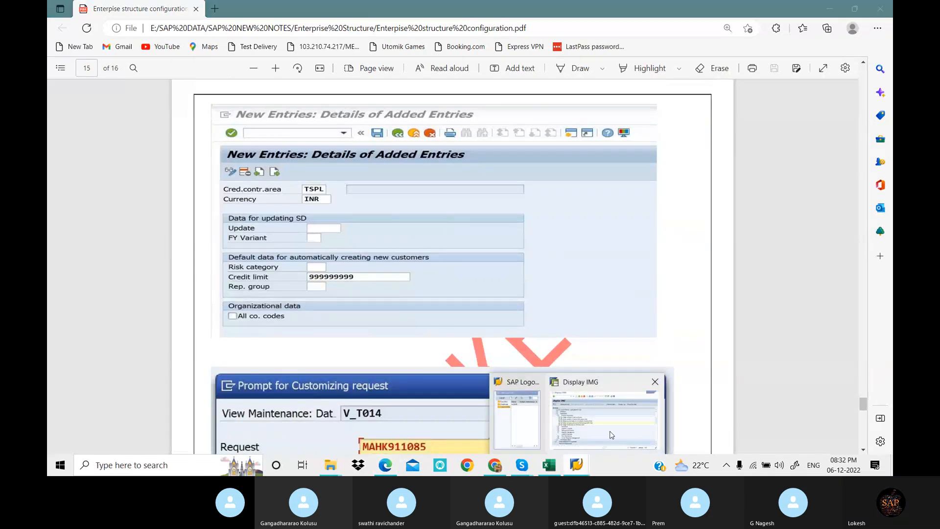
{"action": "left_click", "coordinate": [667, 420]}
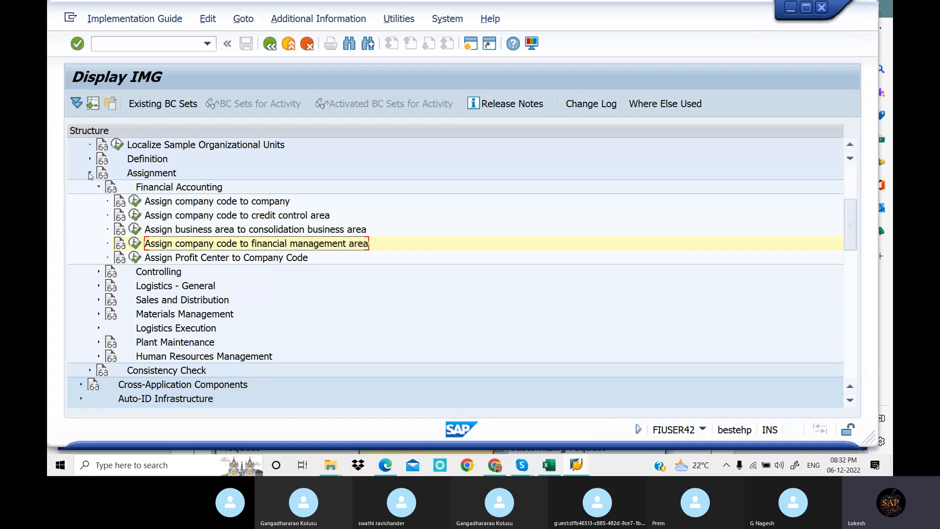
{"action": "left_click", "coordinate": [89, 174]}
{"action": "left_click", "coordinate": [90, 159]}
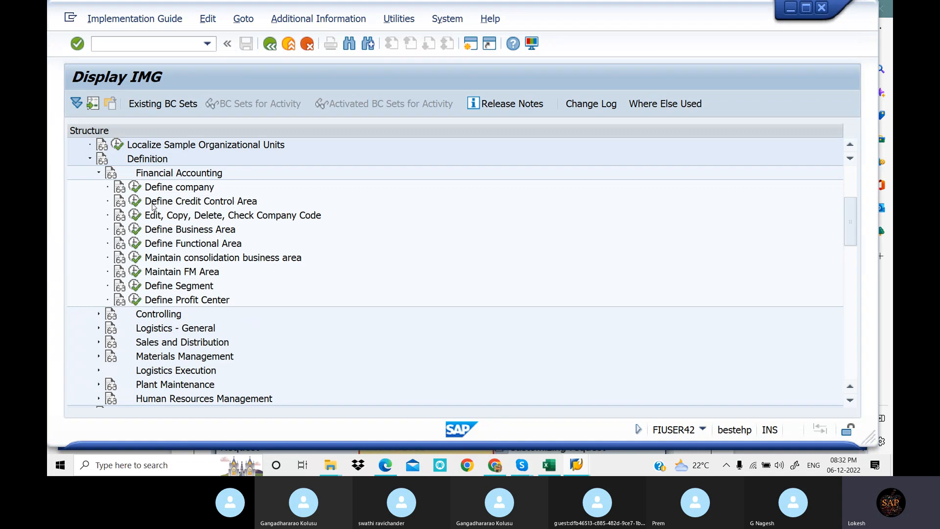
{"action": "left_click", "coordinate": [135, 201]}
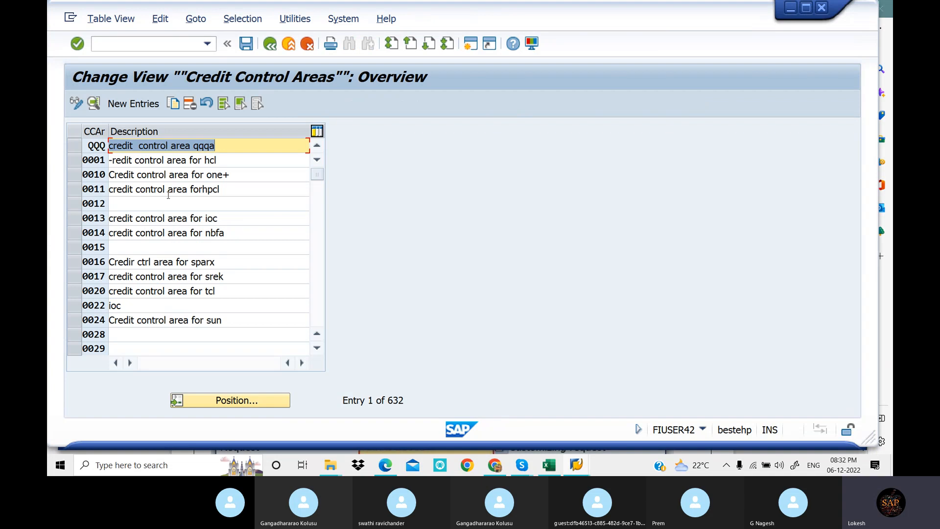
Examine the details of existing credit control area 0010, including its credit limit field, and return to the overview
{"action": "double_click", "coordinate": [241, 180]}
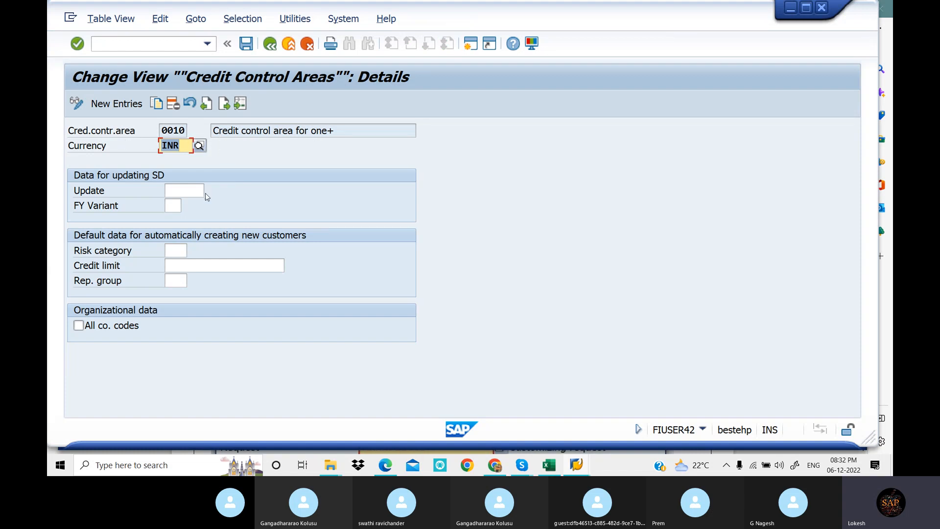
{"action": "left_click", "coordinate": [206, 265]}
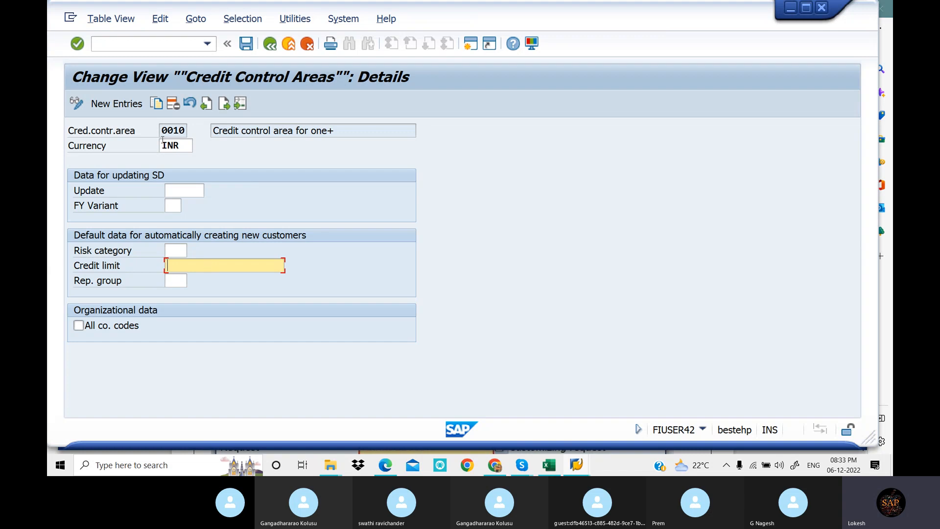
{"action": "left_click", "coordinate": [272, 49]}
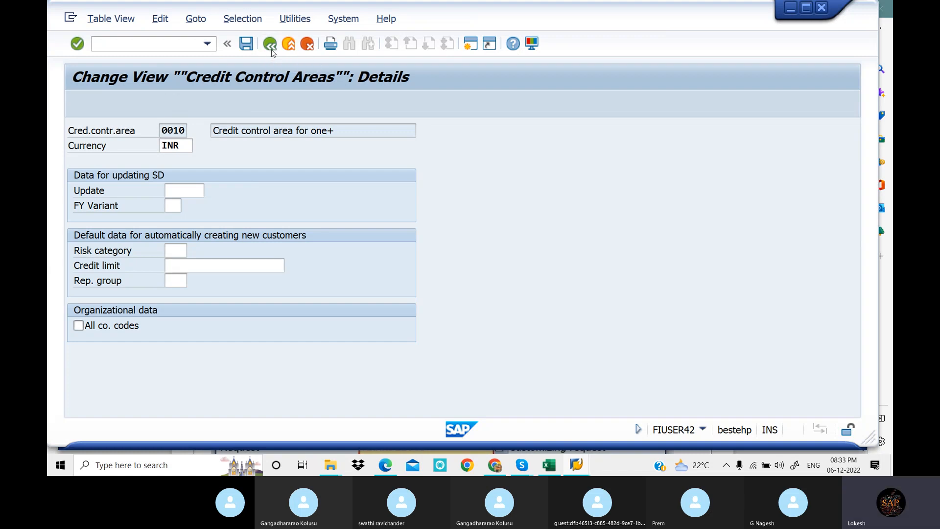
Create a new credit control area entry with code LOT1 and currency INR
{"action": "left_click", "coordinate": [133, 104]}
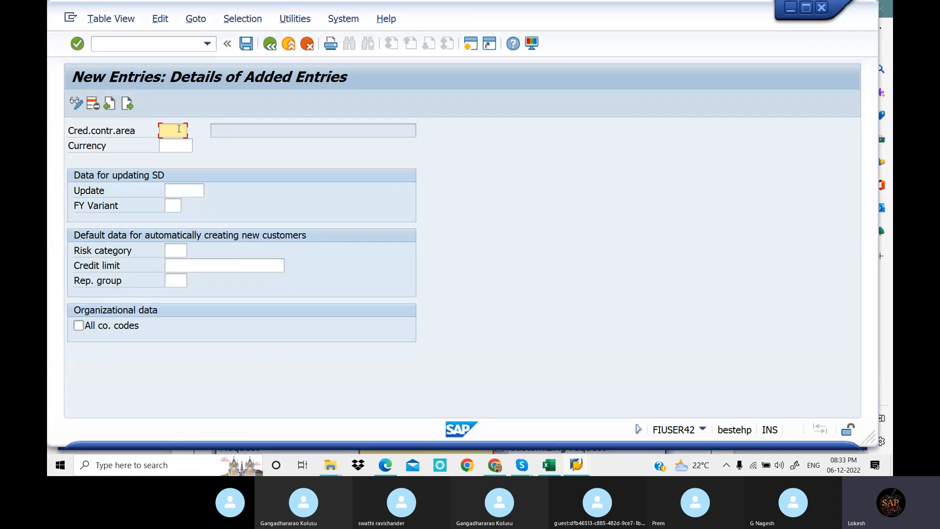
{"action": "type", "text": "LOT1"}
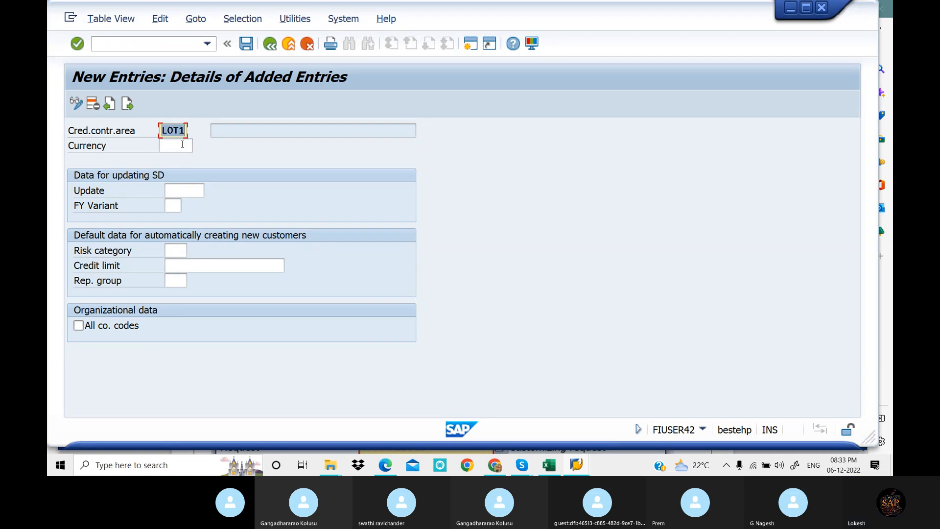
{"action": "left_click", "coordinate": [182, 144]}
{"action": "type", "text": "INR"}
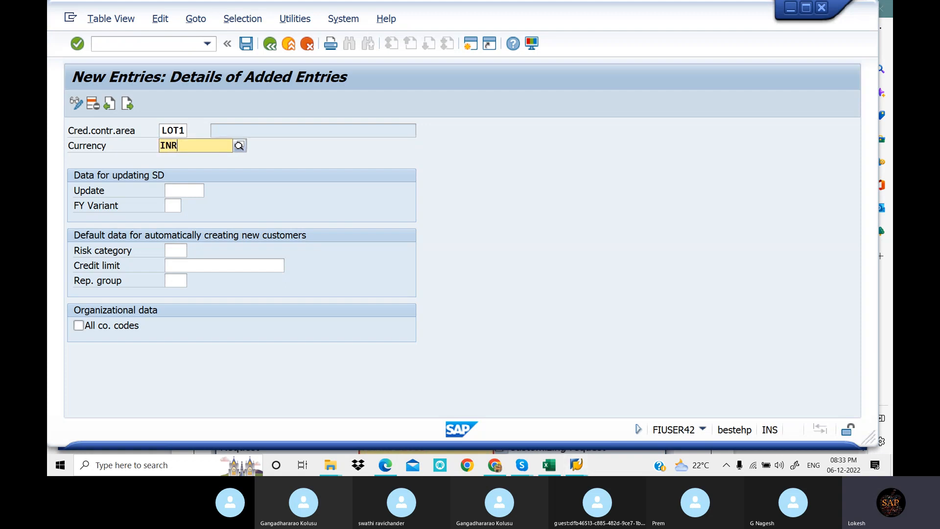
{"action": "left_click", "coordinate": [205, 172]}
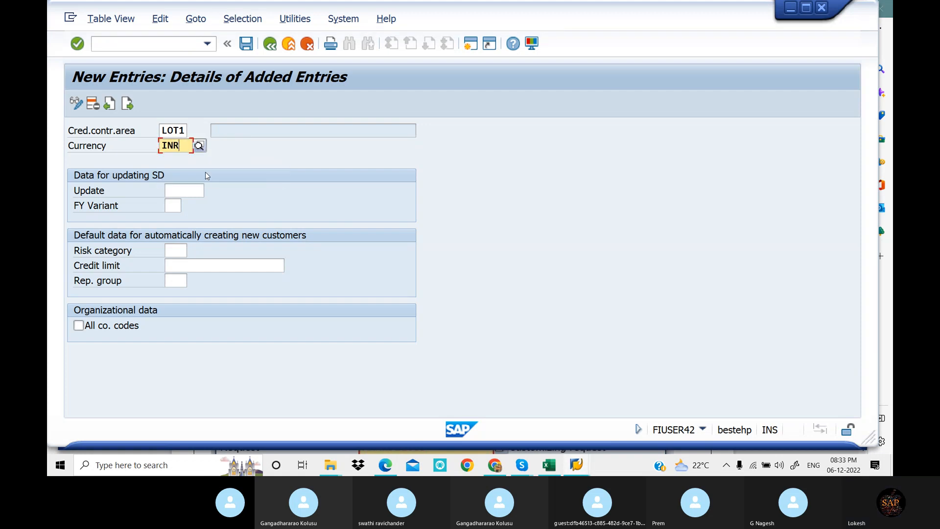
Set the default credit limit for new customers to 9.999.999.990,0 and save the LOT1 entry
{"action": "left_click", "coordinate": [195, 265]}
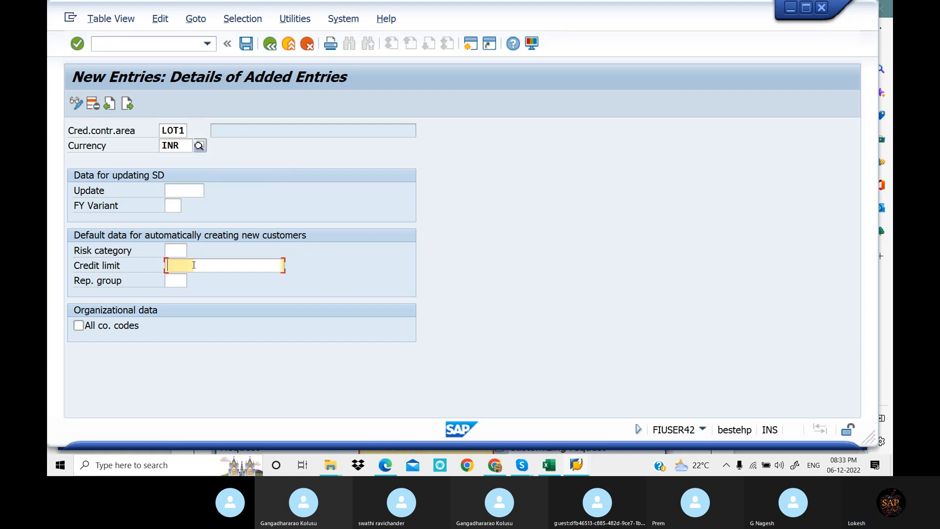
{"action": "left_click", "coordinate": [223, 280]}
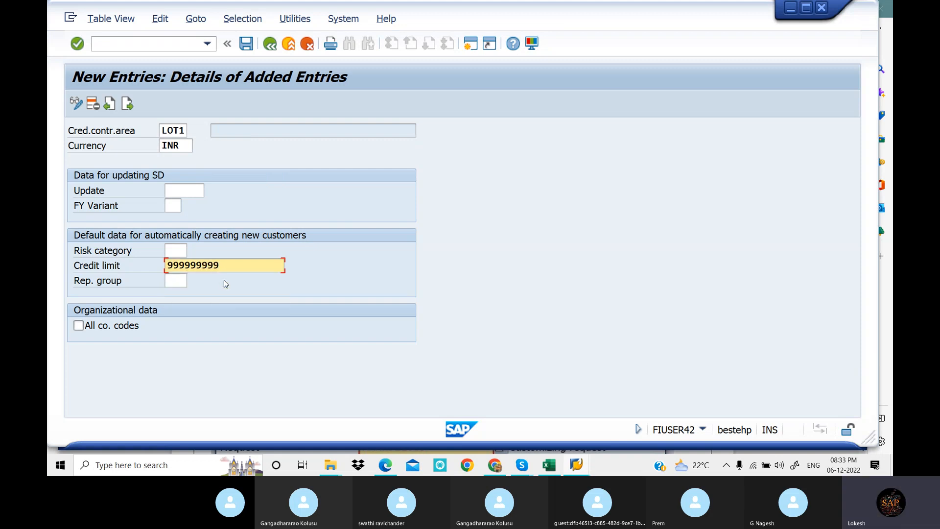
{"action": "left_click", "coordinate": [245, 44]}
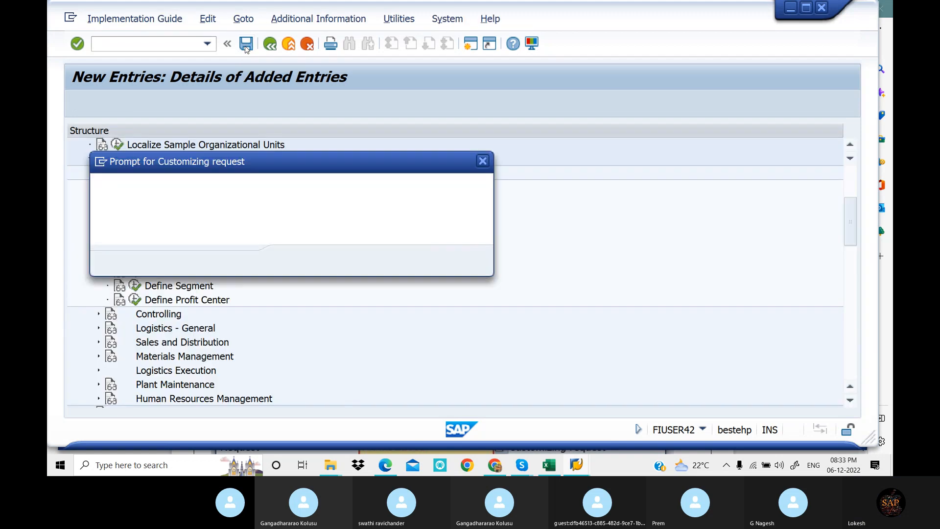
Create a customizing request described "Define Credit Control Area", save the entry under it, and return to the credit control areas overview
{"action": "left_click", "coordinate": [370, 264]}
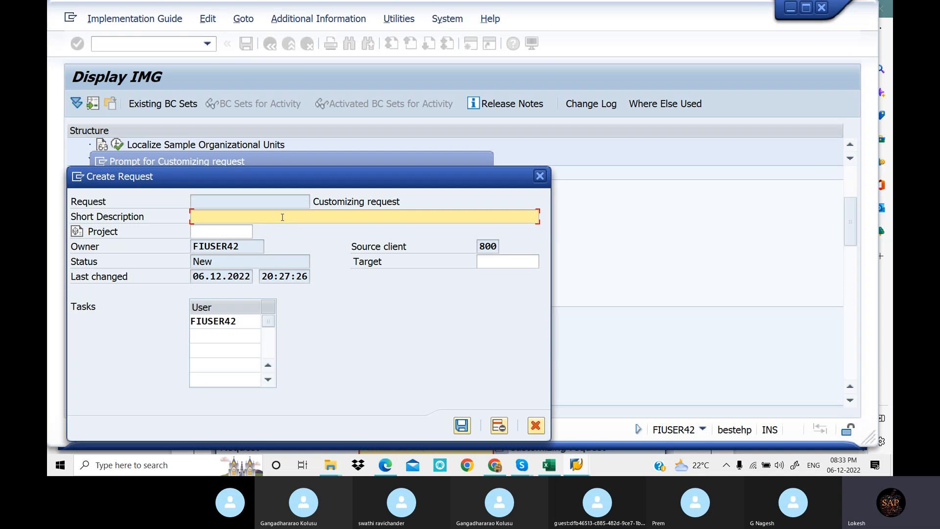
{"action": "type", "text": "d"}
{"action": "key", "text": "BackSpace"}
{"action": "type", "text": "Define Credit Control Area"}
{"action": "left_click", "coordinate": [462, 425]}
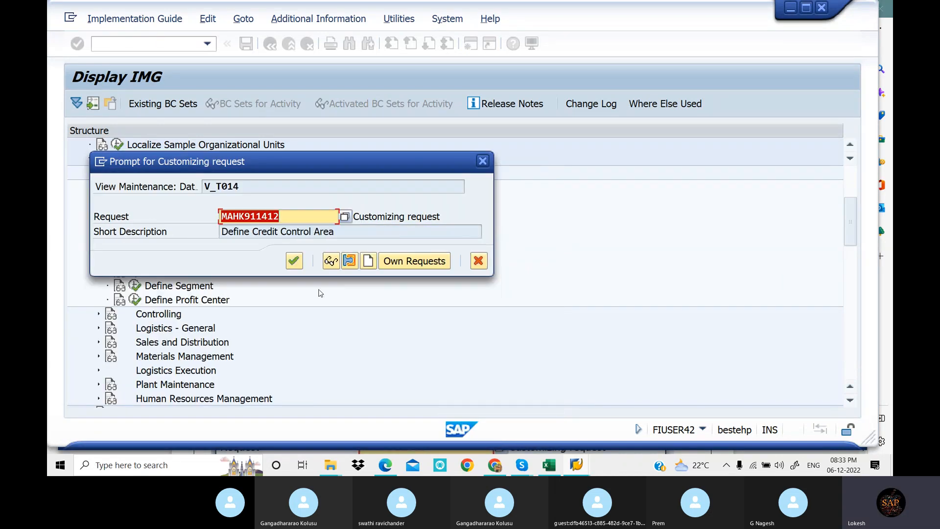
{"action": "left_click", "coordinate": [296, 263]}
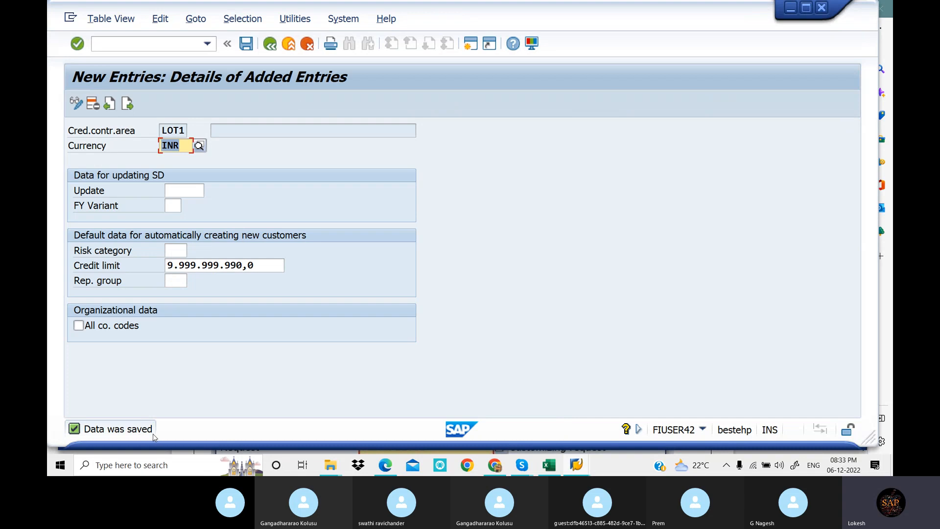
{"action": "left_click", "coordinate": [268, 49]}
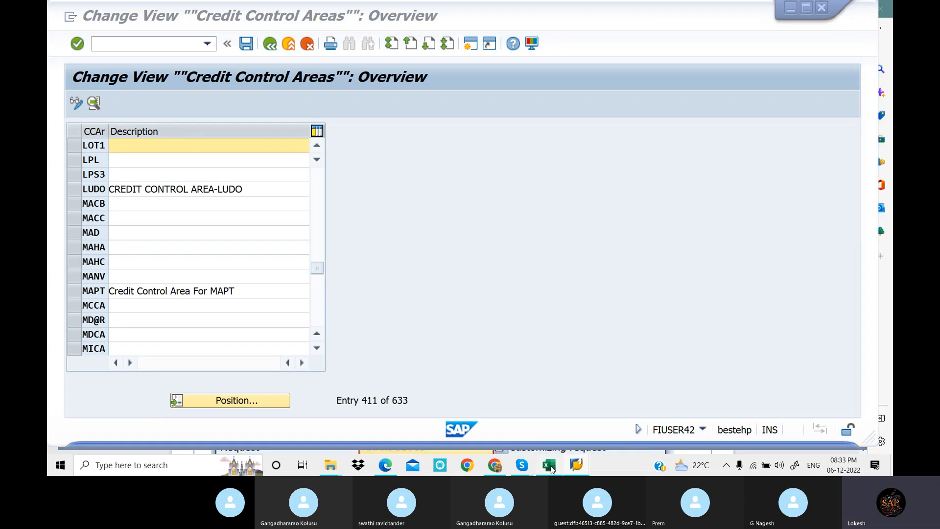
Check the T-code list in Excel, switch to the PDF notes in Edge, and read section 11 on assigning company codes to credit control areas
{"action": "left_click", "coordinate": [549, 466]}
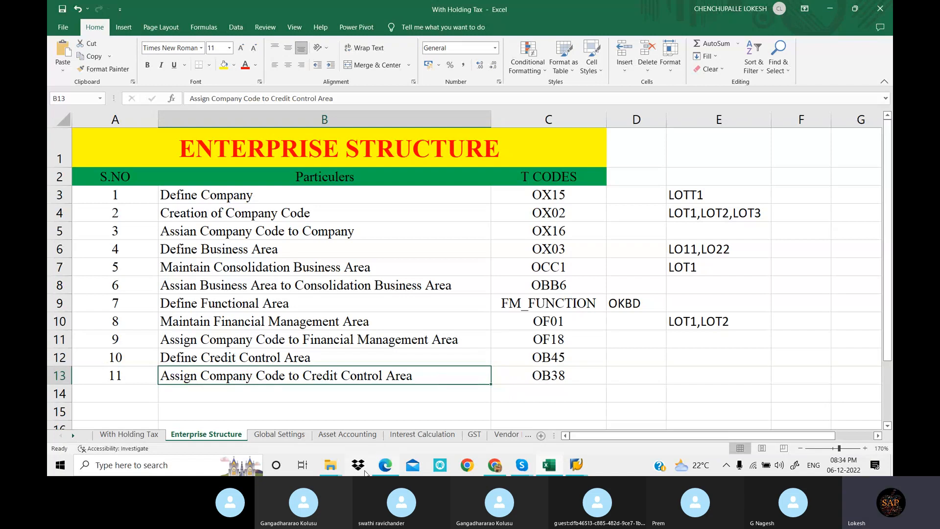
{"action": "left_click", "coordinate": [385, 466]}
{"action": "scroll", "coordinate": [407, 263], "scroll_direction": "down", "scroll_amount": 10}
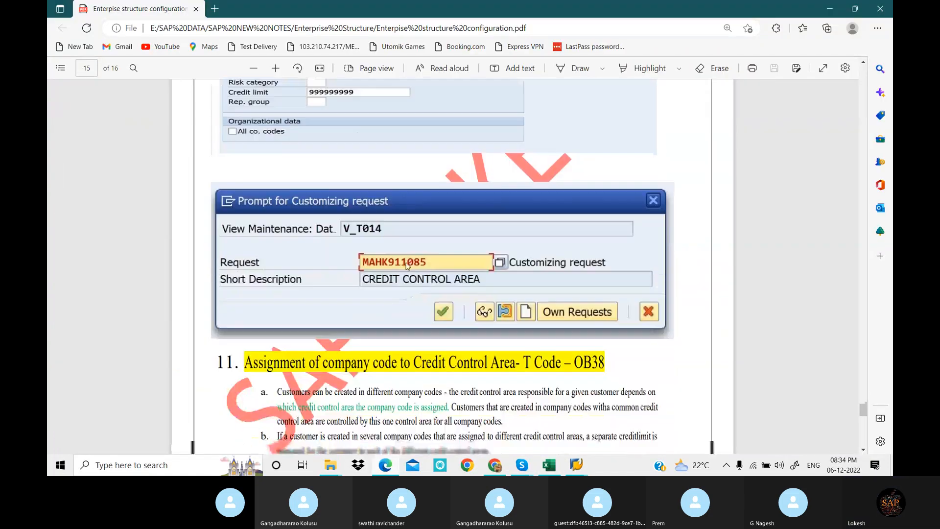
{"action": "scroll", "coordinate": [407, 263], "scroll_direction": "down", "scroll_amount": 5}
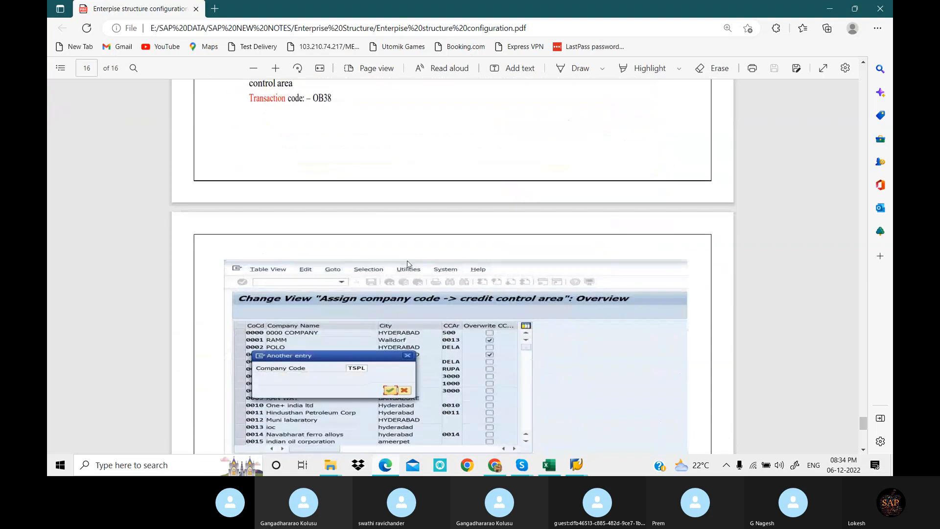
{"action": "scroll", "coordinate": [407, 265], "scroll_direction": "down", "scroll_amount": 3}
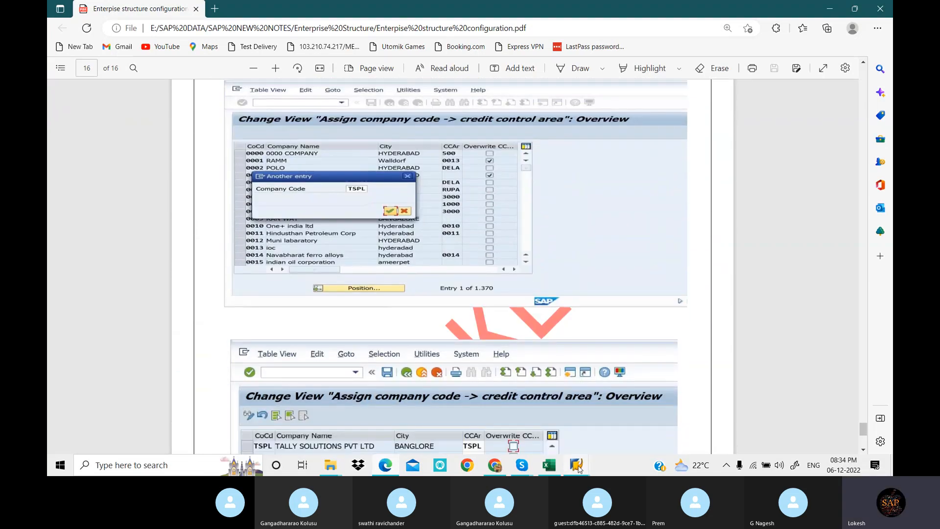
Switch back to SAP, return to the IMG structure, and open Assign company code to credit control area under Assignment
{"action": "mouse_move", "coordinate": [580, 467]}
{"action": "left_click", "coordinate": [537, 410]}
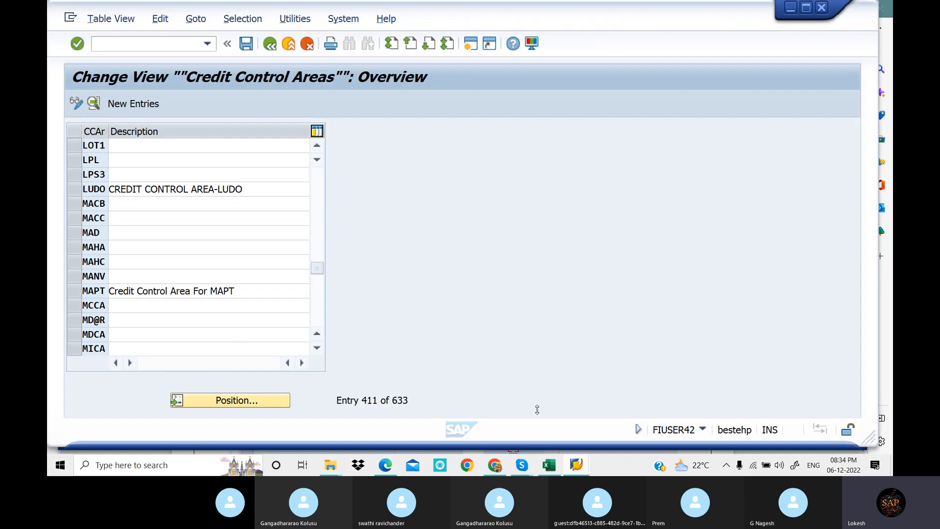
{"action": "left_click", "coordinate": [270, 48]}
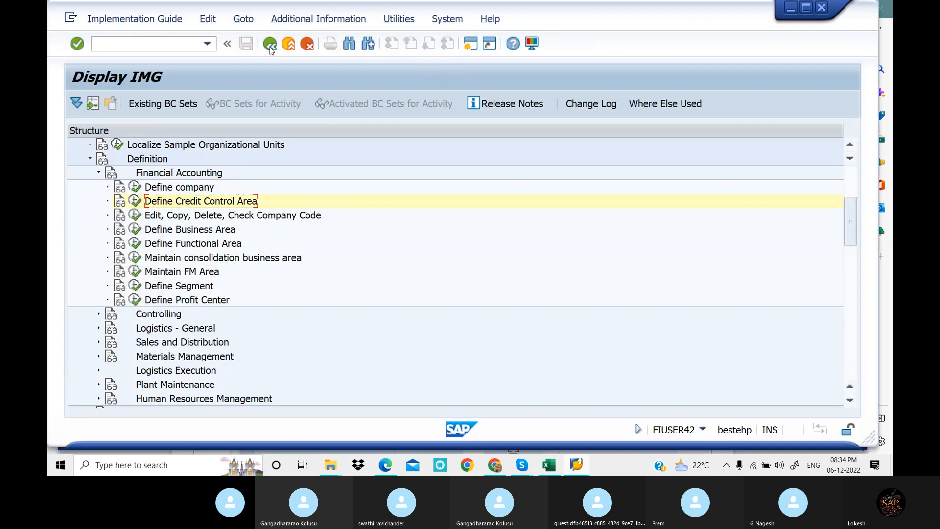
{"action": "left_click", "coordinate": [90, 159]}
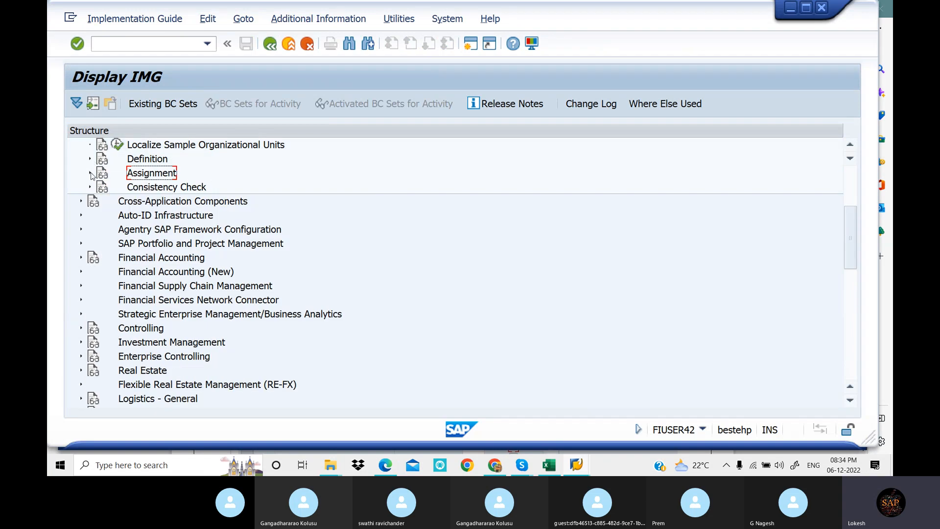
{"action": "left_click", "coordinate": [90, 173]}
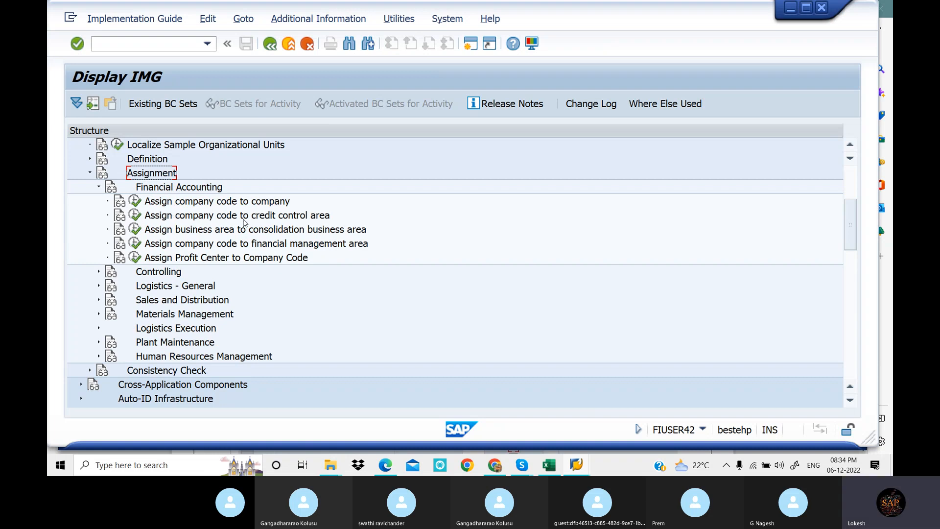
{"action": "left_click", "coordinate": [136, 219]}
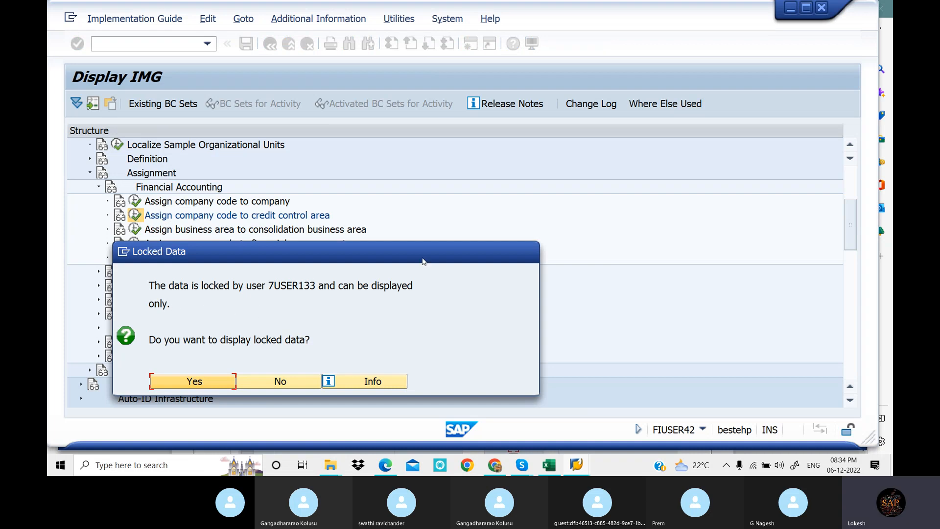
{"action": "left_click_drag", "start_coordinate": [423, 261], "coordinate": [605, 176]}
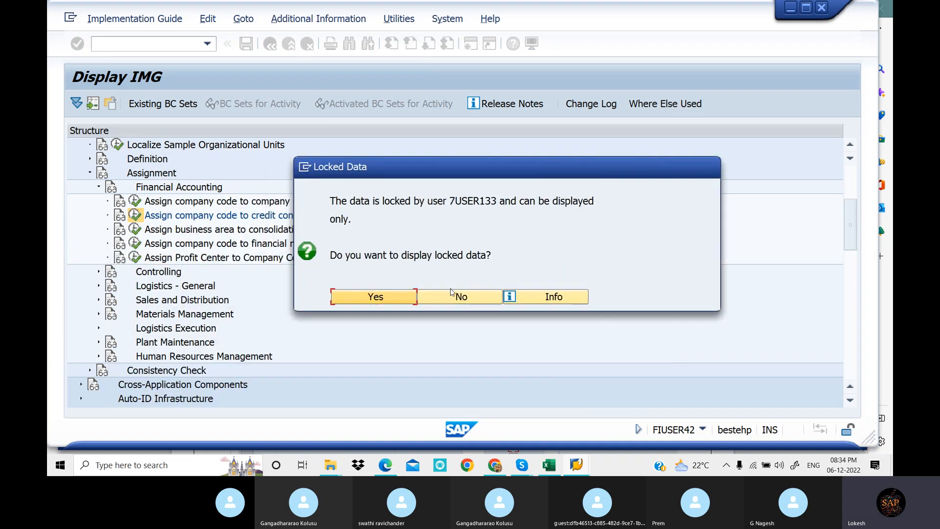
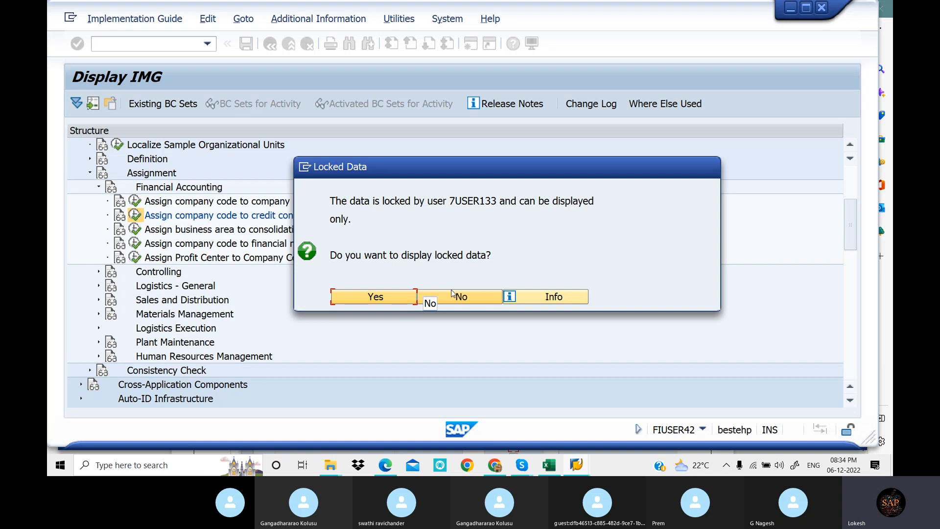
Accept displaying the locked data, and run transaction /NSM12 to open the lock entry selection
{"action": "left_click", "coordinate": [394, 298]}
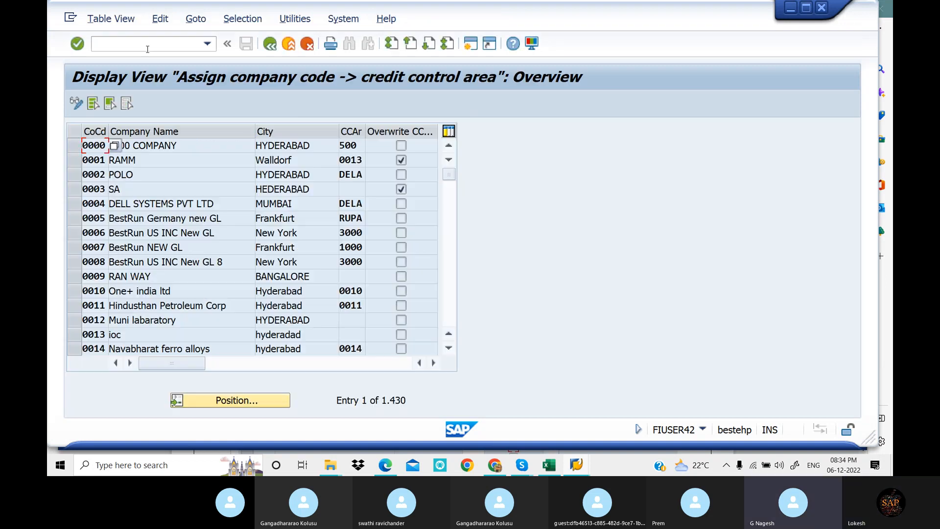
{"action": "left_click", "coordinate": [148, 48]}
{"action": "type", "text": "/nsm"}
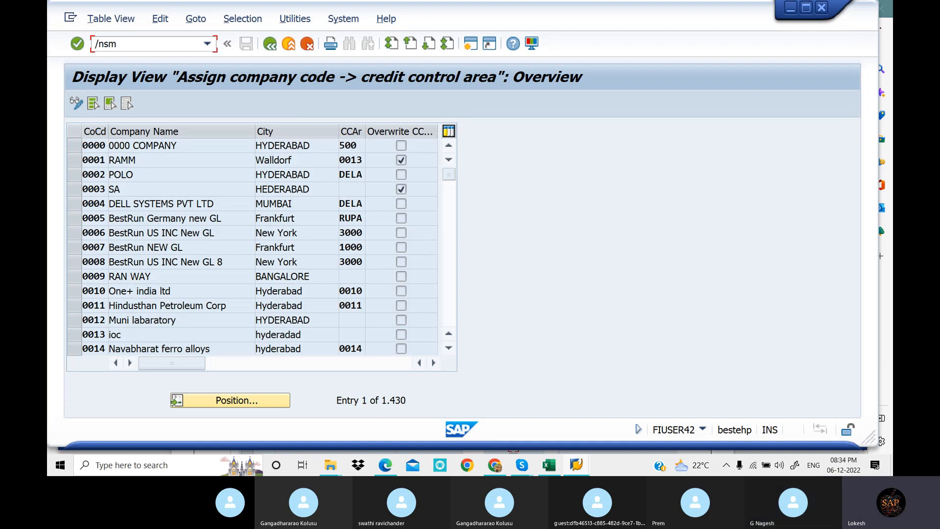
{"action": "key", "text": "BackSpace"}
{"action": "key", "text": "BackSpace"}
{"action": "key", "text": "BackSpace"}
{"action": "type", "text": "NSM12"}
{"action": "key", "text": "Return"}
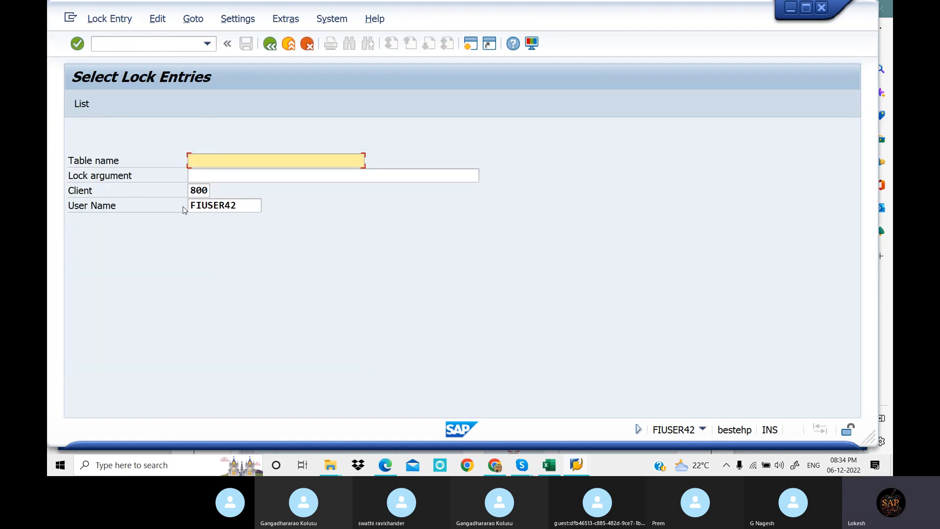
Clear the user name filter for client 800 and list the lock entries of all users
{"action": "left_click", "coordinate": [245, 207]}
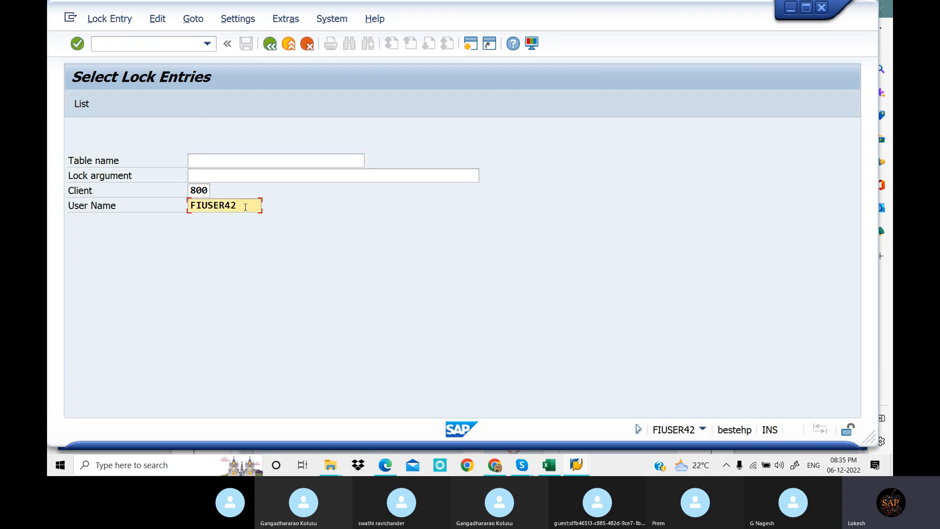
{"action": "key", "text": "BackSpace"}
{"action": "key", "text": "BackSpace"}
{"action": "key", "text": "BackSpace"}
{"action": "key", "text": "BackSpace"}
{"action": "key", "text": "BackSpace"}
{"action": "key", "text": "BackSpace"}
{"action": "key", "text": "BackSpace"}
{"action": "left_click", "coordinate": [82, 105]}
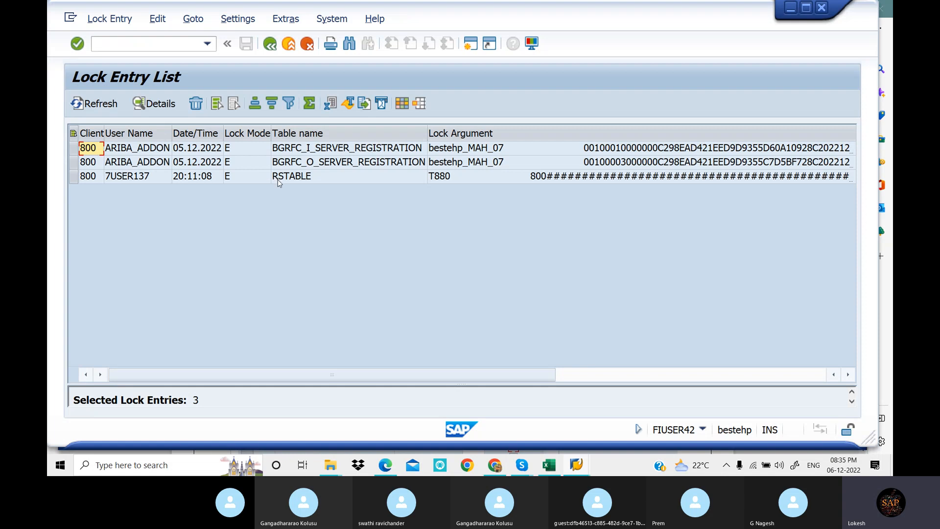
Select all lock entries, delete them with confirmation, close the help window, and refresh the lock entry list
{"action": "left_click", "coordinate": [74, 133]}
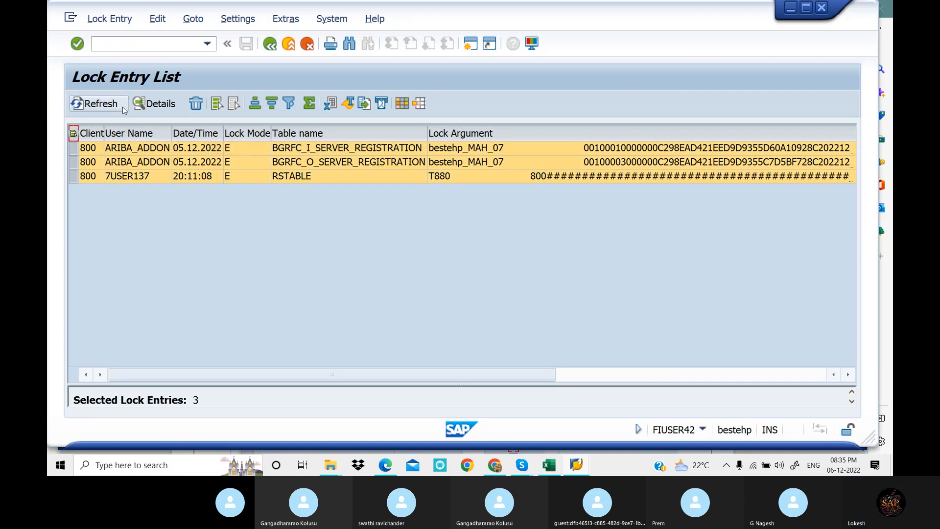
{"action": "left_click", "coordinate": [197, 104]}
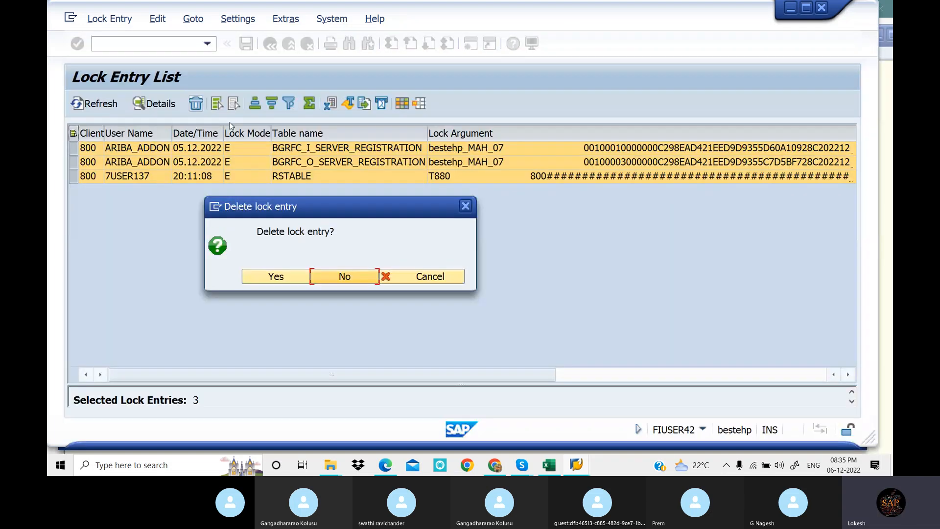
{"action": "left_click", "coordinate": [297, 279]}
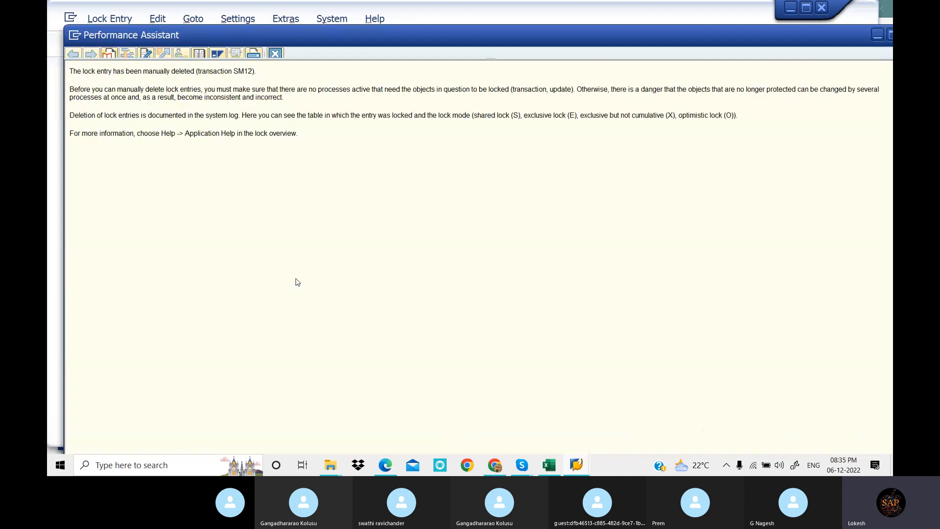
{"action": "double_click", "coordinate": [818, 34]}
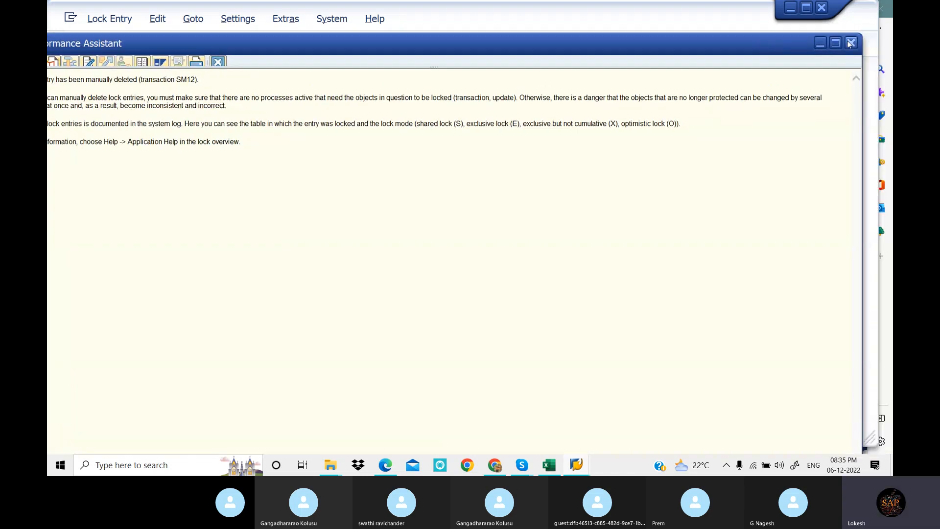
{"action": "left_click", "coordinate": [851, 43]}
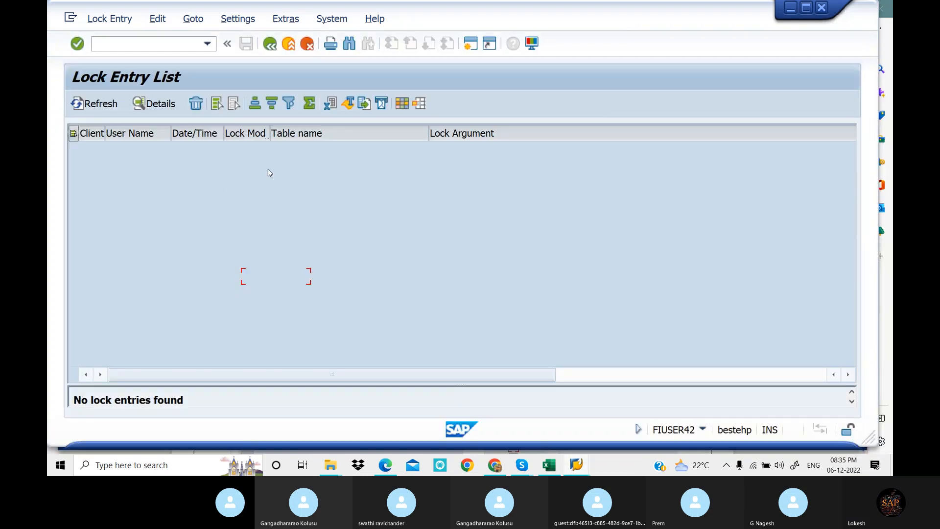
{"action": "left_click", "coordinate": [102, 104]}
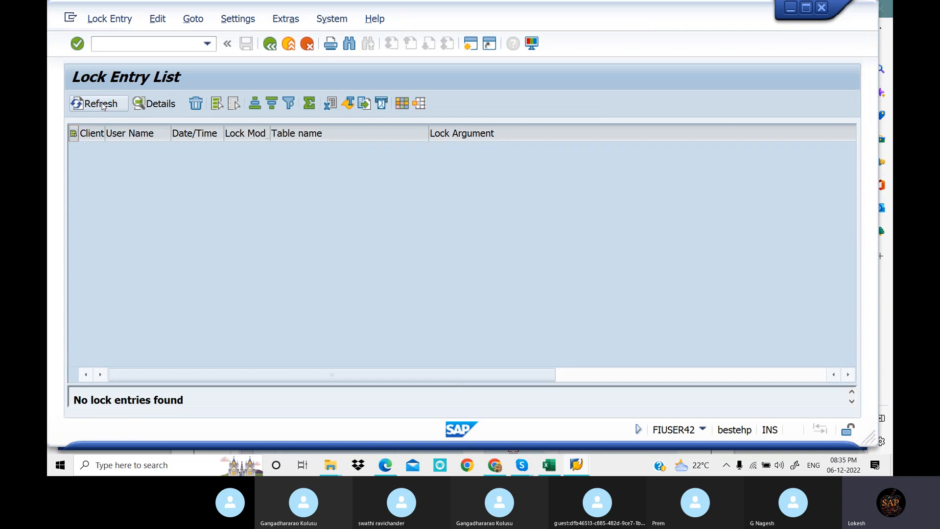
Return to SAP Easy Access with /N, run transaction SPRO, and display the SAP Reference IMG
{"action": "left_click", "coordinate": [149, 45]}
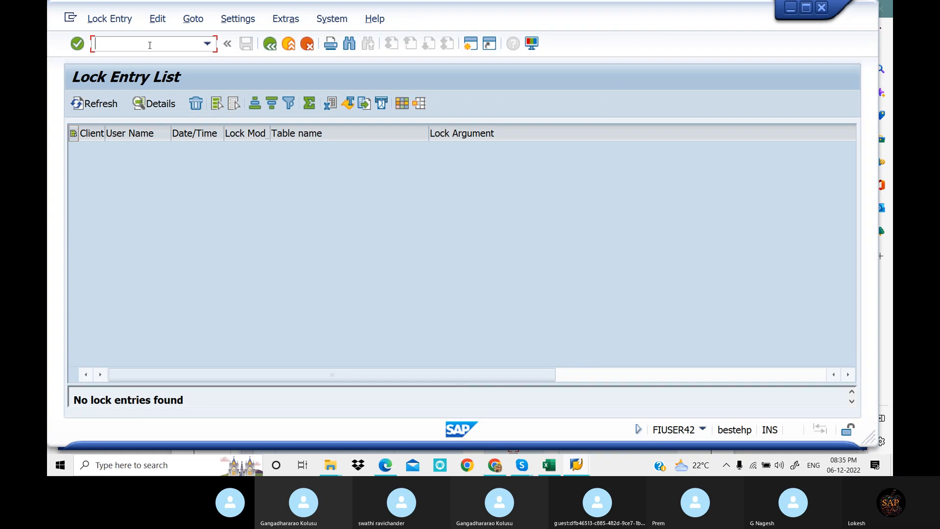
{"action": "type", "text": "/N"}
{"action": "key", "text": "Return"}
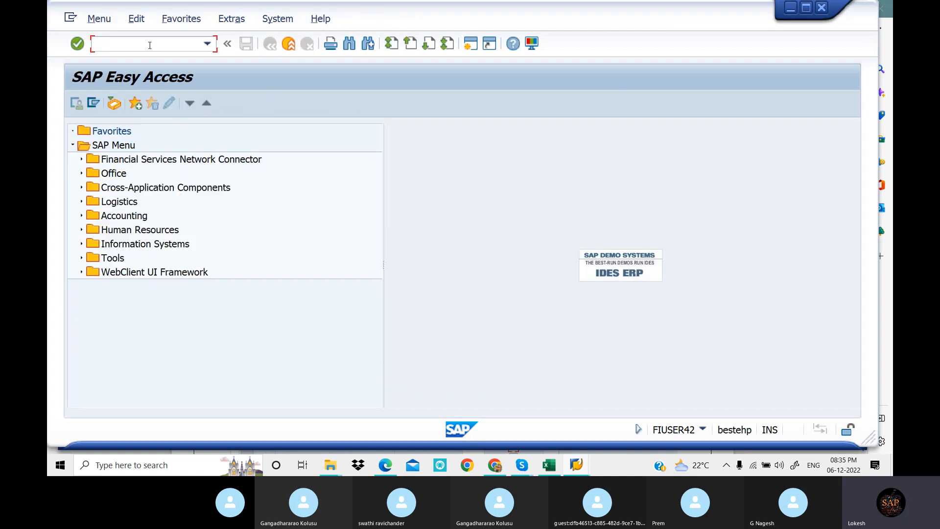
{"action": "type", "text": "SPRO"}
{"action": "key", "text": "Return"}
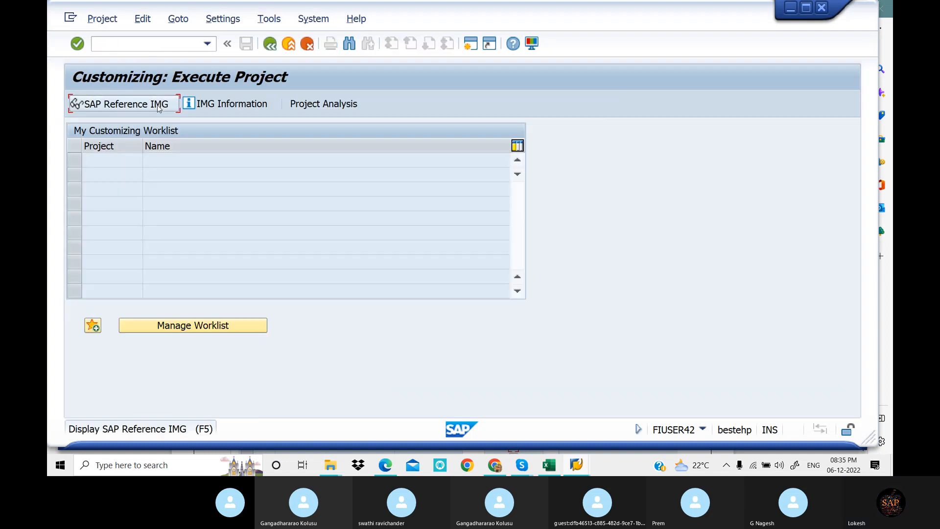
{"action": "left_click", "coordinate": [158, 106]}
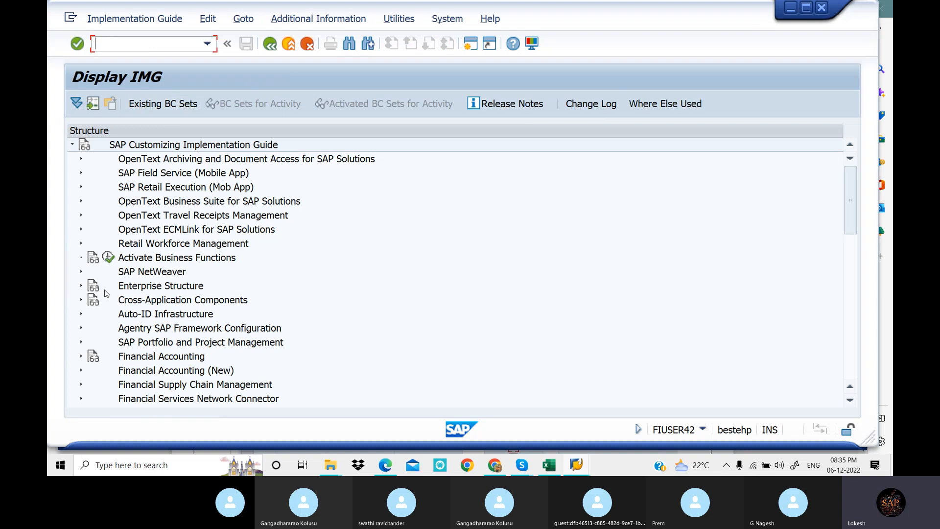
Expand Enterprise Structure, Assignment, and Financial Accounting, and execute Assign company code to credit control area
{"action": "left_click", "coordinate": [80, 287]}
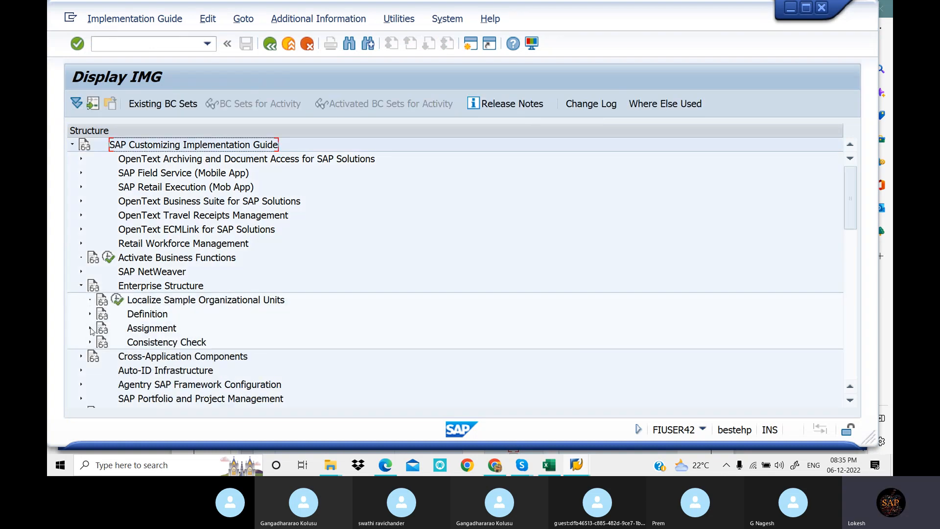
{"action": "left_click", "coordinate": [90, 329]}
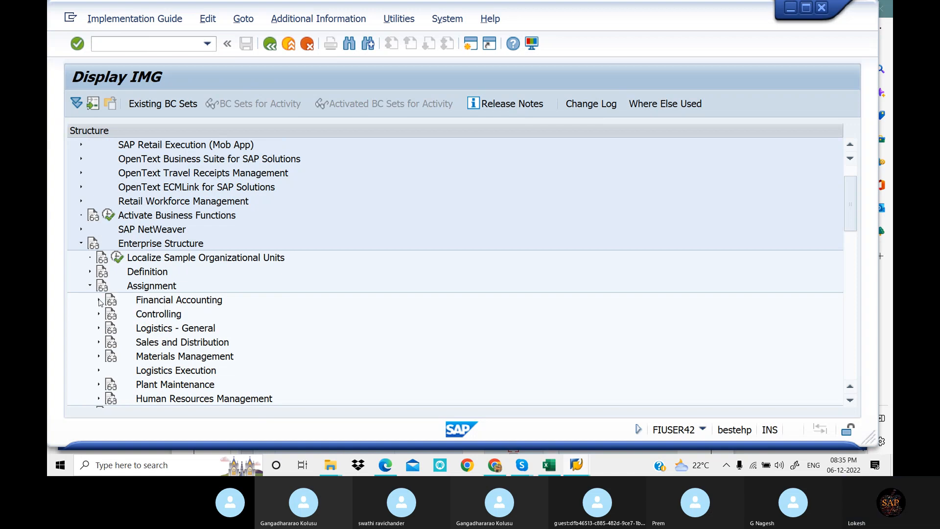
{"action": "left_click", "coordinate": [99, 301]}
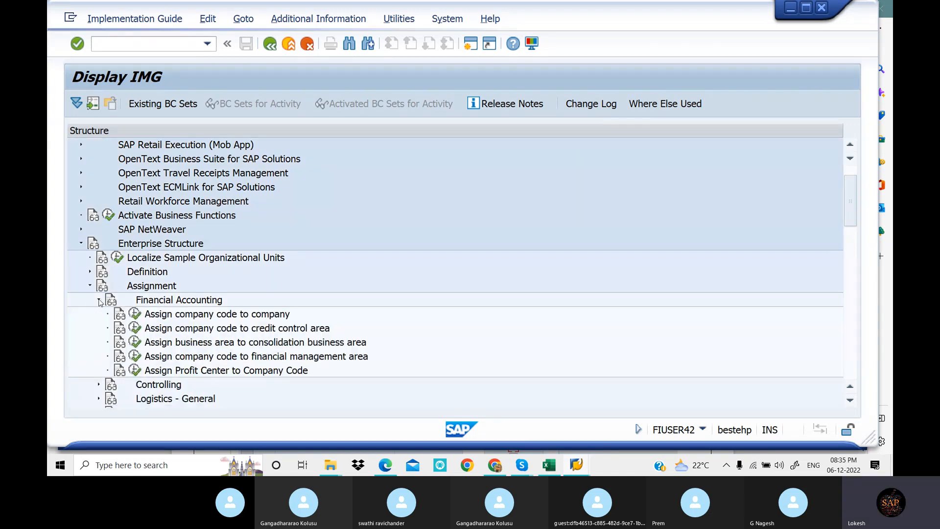
{"action": "left_click", "coordinate": [136, 329]}
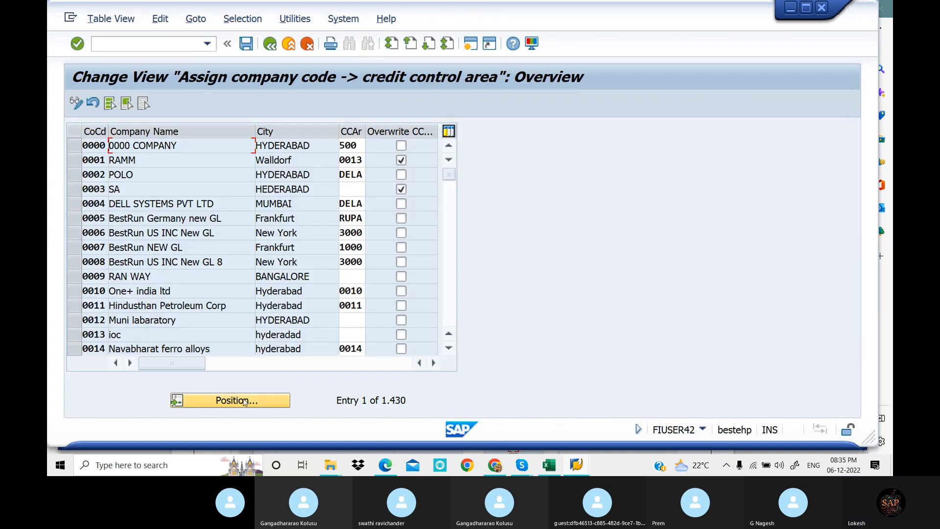
Position the assignment table at company code LOT1 and select its credit control area field
{"action": "left_click", "coordinate": [244, 400]}
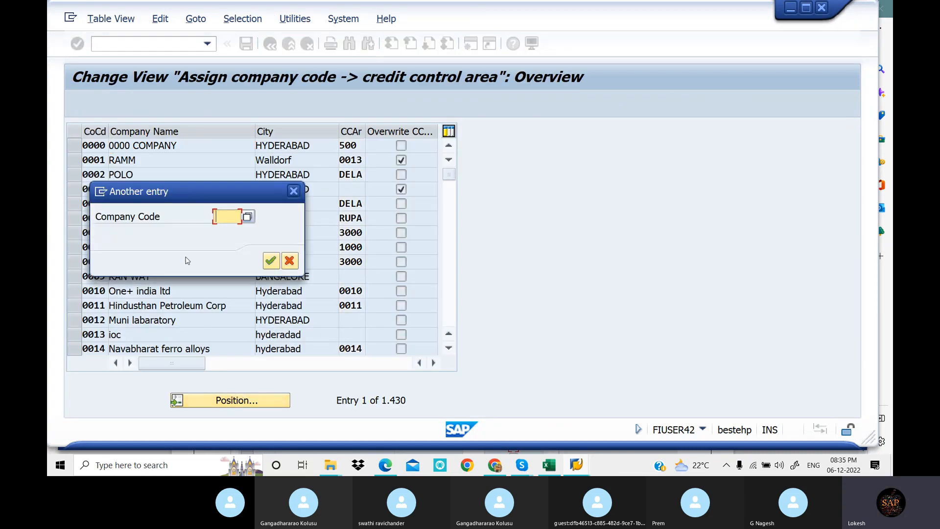
{"action": "type", "text": "LO"}
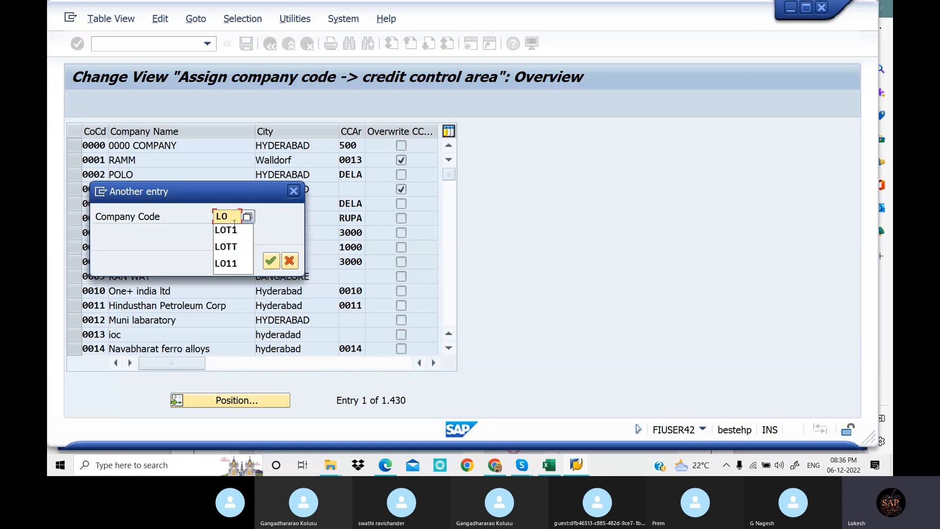
{"action": "left_click", "coordinate": [230, 229]}
{"action": "left_click", "coordinate": [271, 260]}
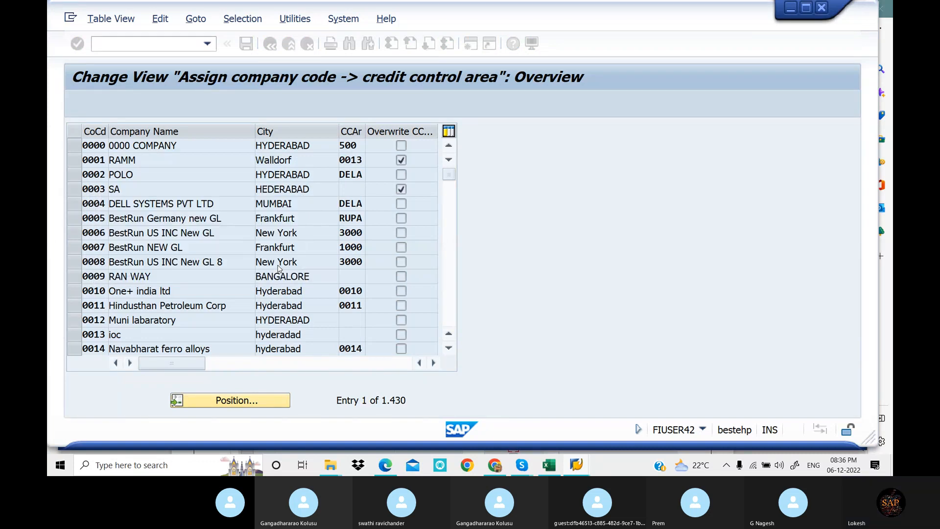
{"action": "left_click", "coordinate": [357, 143]}
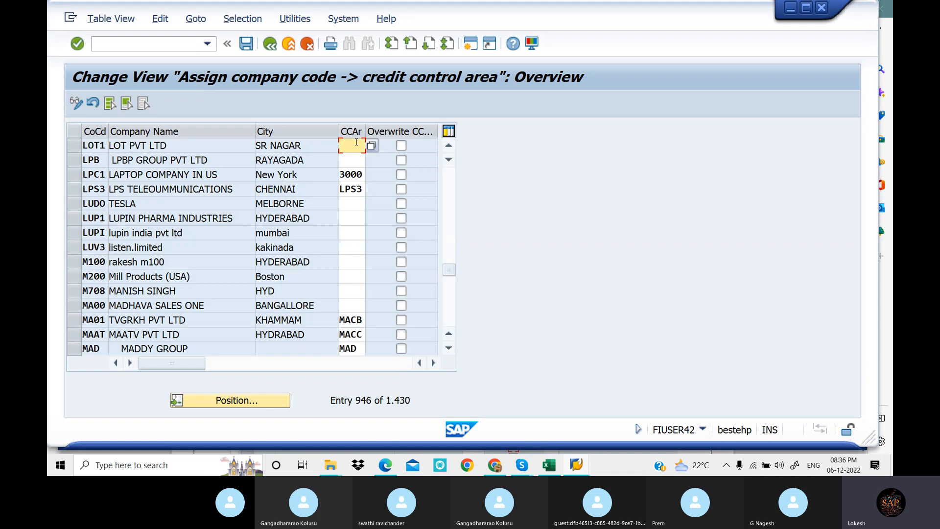
Switch to Excel and record LOT1 in cell E12 beside Define Credit Control Area
{"action": "left_click", "coordinate": [552, 469]}
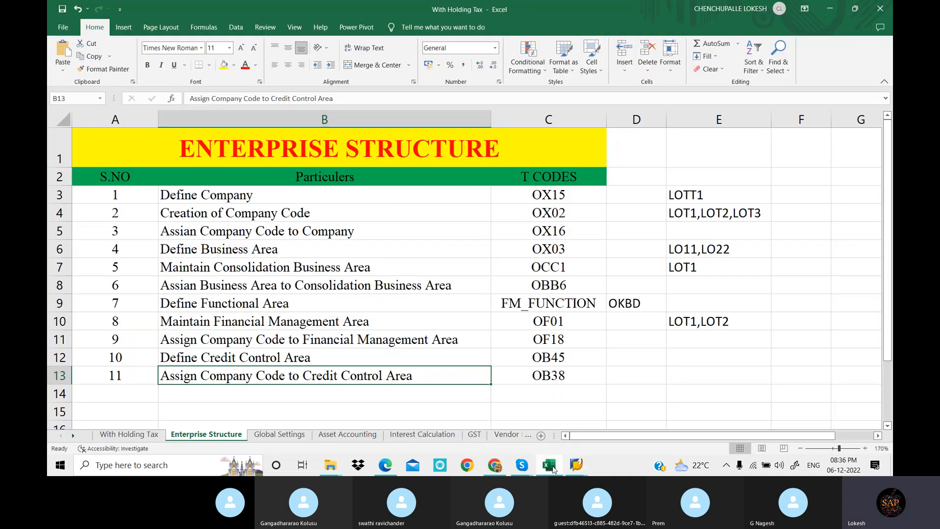
{"action": "left_click", "coordinate": [697, 357]}
{"action": "type", "text": "LO"}
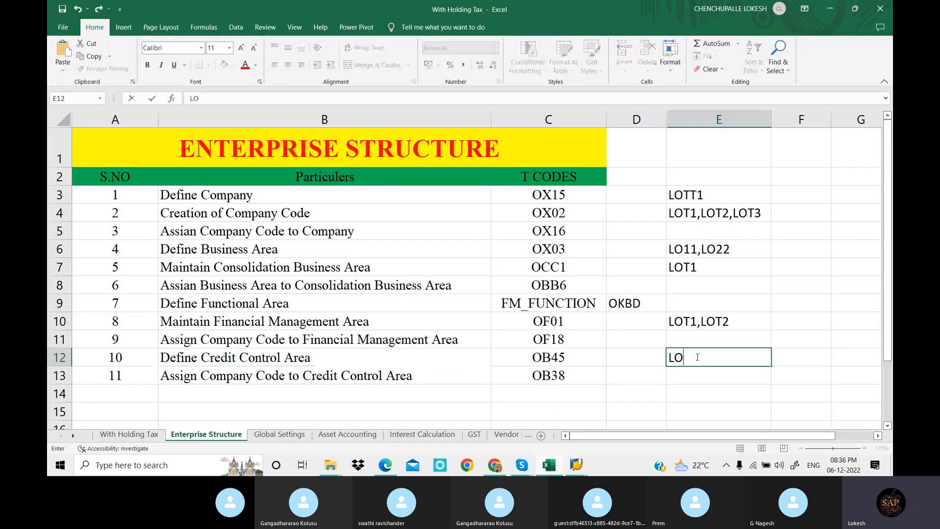
{"action": "type", "text": "T1"}
{"action": "left_click", "coordinate": [645, 368]}
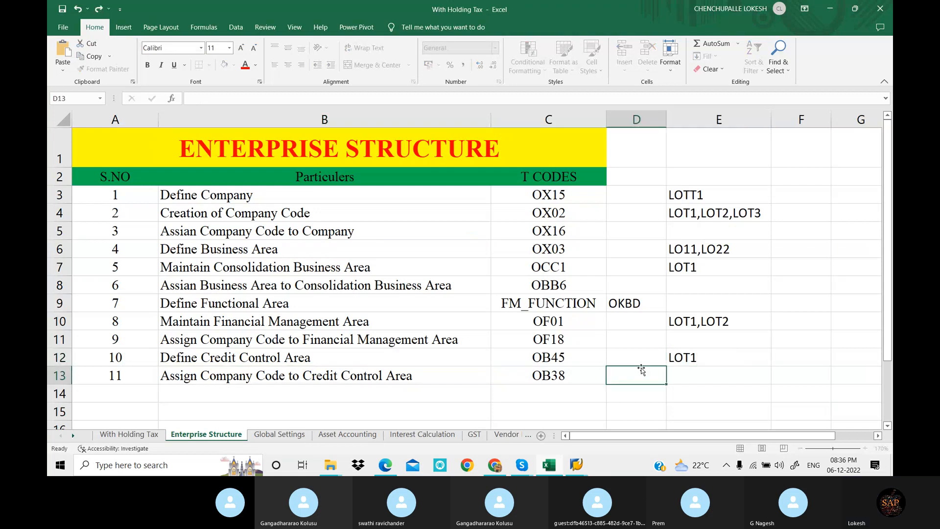
{"action": "left_click_drag", "start_coordinate": [678, 196], "coordinate": [695, 382]}
{"action": "left_click", "coordinate": [615, 362]}
Switch back to SAP, assign credit control area LOT1 to company code LOT1, and save the assignment
{"action": "left_click", "coordinate": [577, 464]}
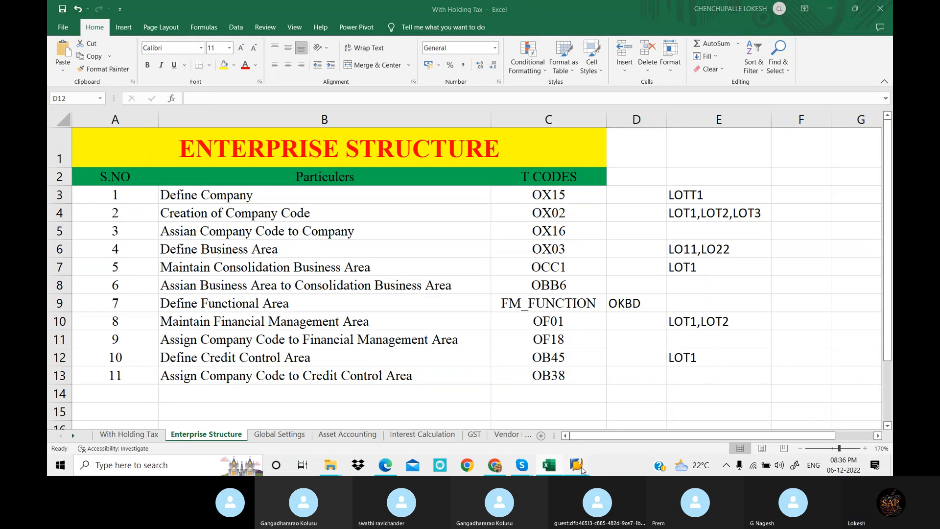
{"action": "left_click", "coordinate": [603, 436]}
{"action": "type", "text": "LOT1"}
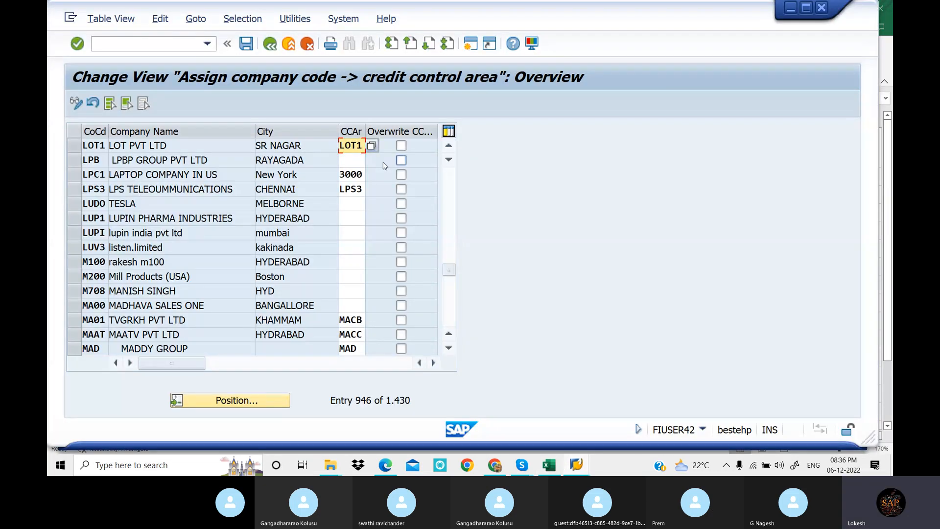
{"action": "key", "text": "Return"}
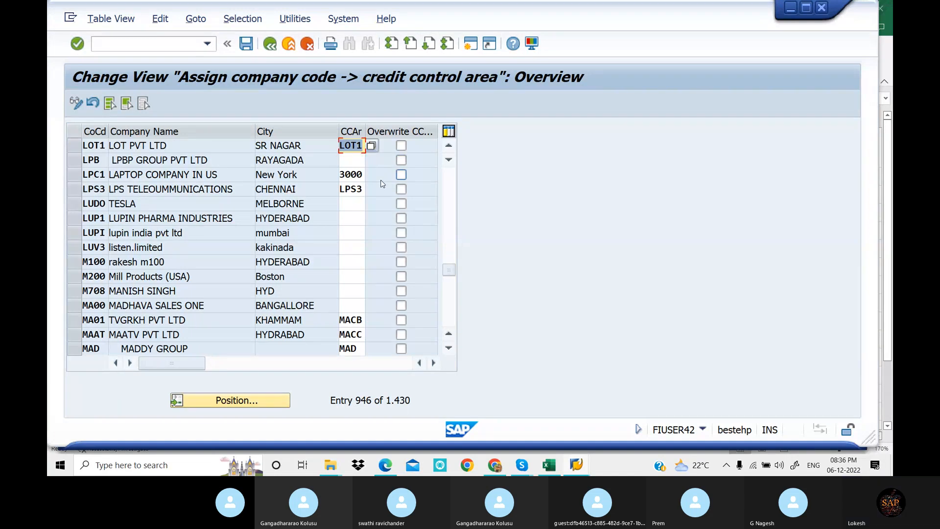
{"action": "left_click", "coordinate": [246, 45]}
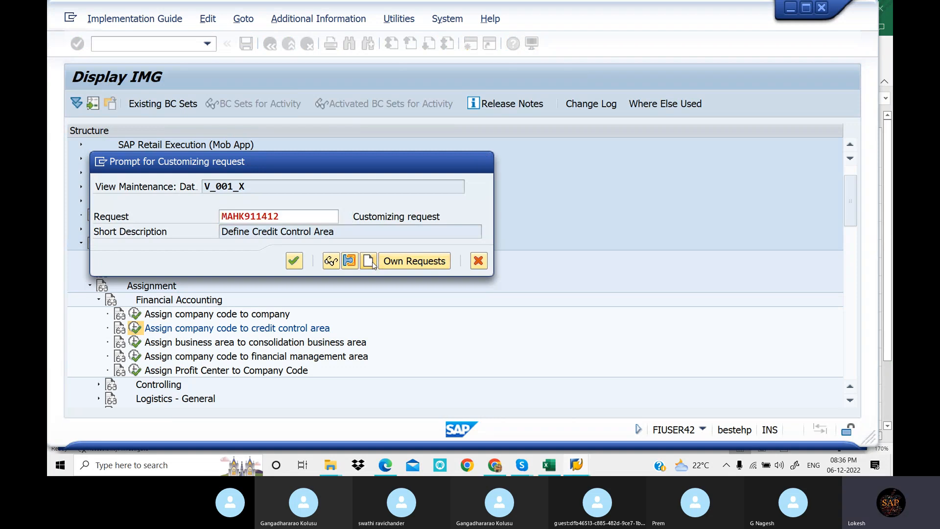
Create and save a new customizing request described "Assign Company Code to Credit Control Area"
{"action": "left_click", "coordinate": [369, 261]}
{"action": "type", "text": "A"}
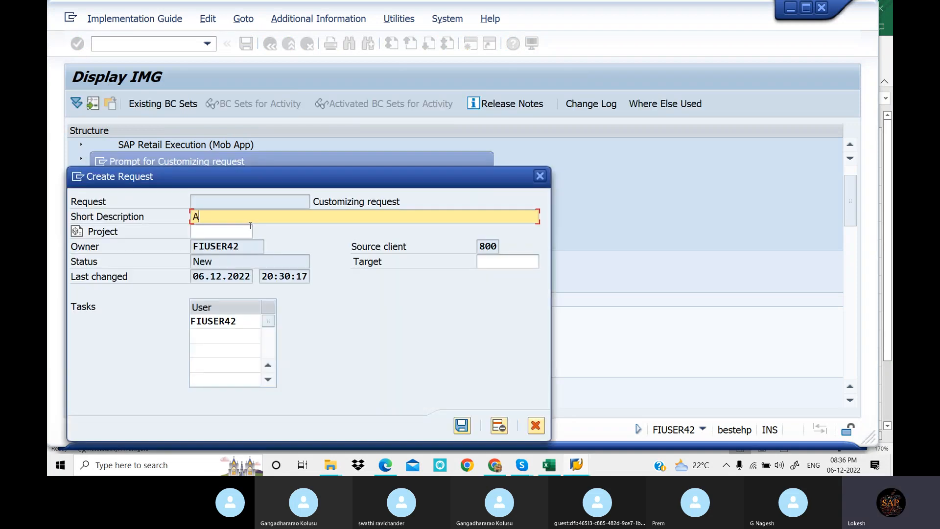
{"action": "type", "text": "ssign"}
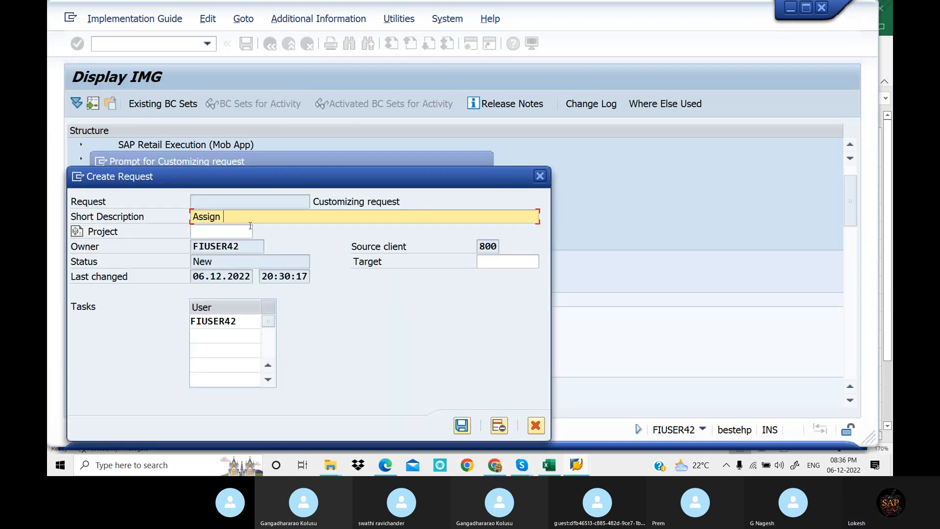
{"action": "type", "text": " Company Code to "}
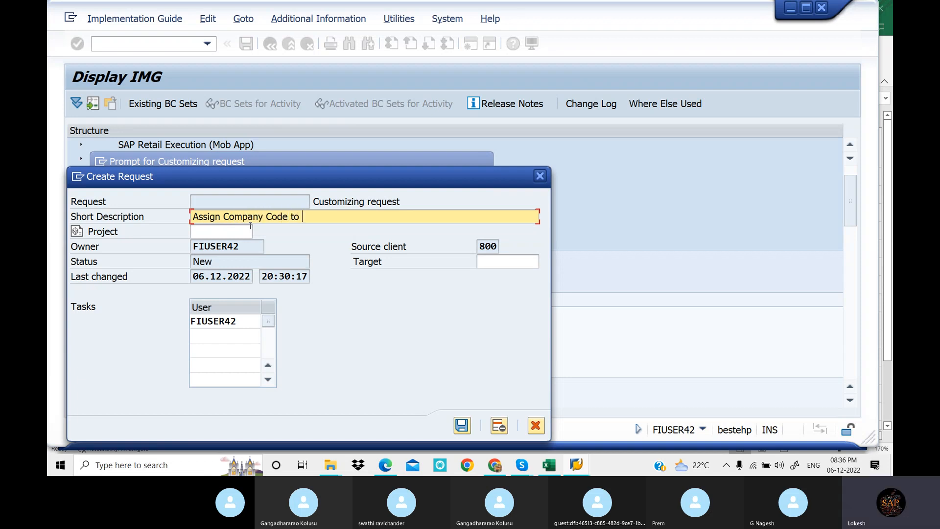
{"action": "type", "text": "Credit Control Area"}
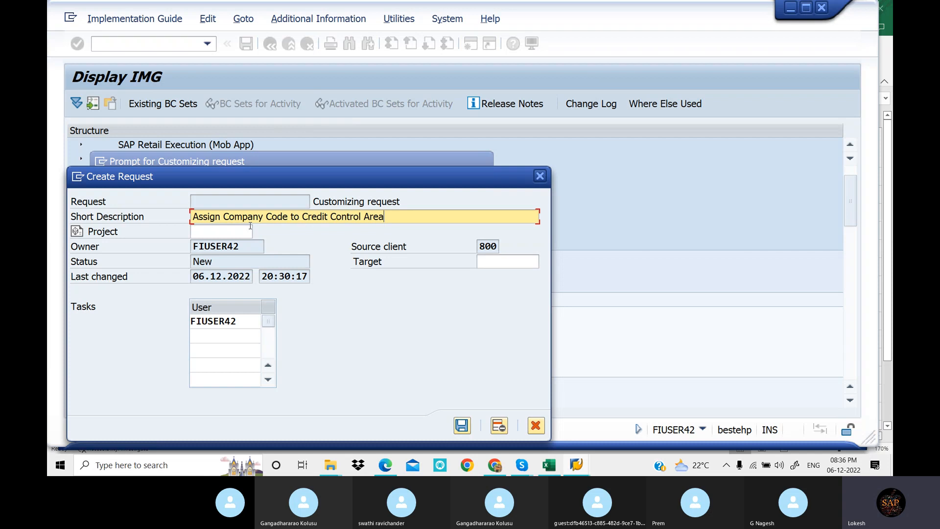
{"action": "left_click", "coordinate": [462, 424]}
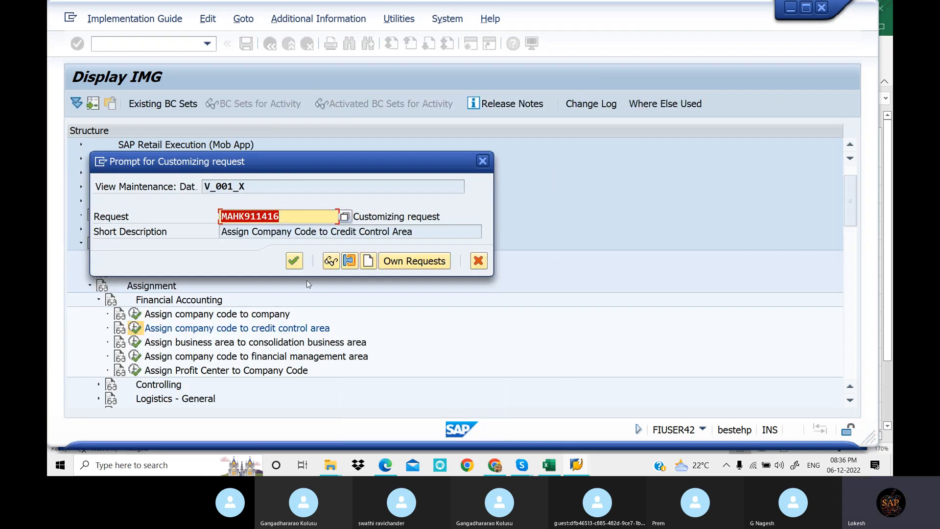
Confirm the customizing request for the credit control area assignment and return to the SAP Easy Access screen
{"action": "left_click", "coordinate": [294, 260]}
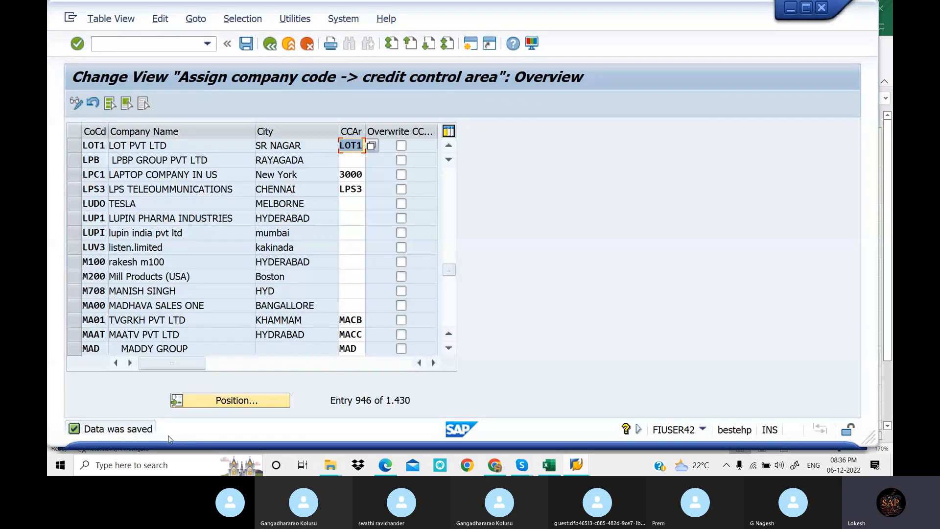
{"action": "left_click", "coordinate": [167, 42]}
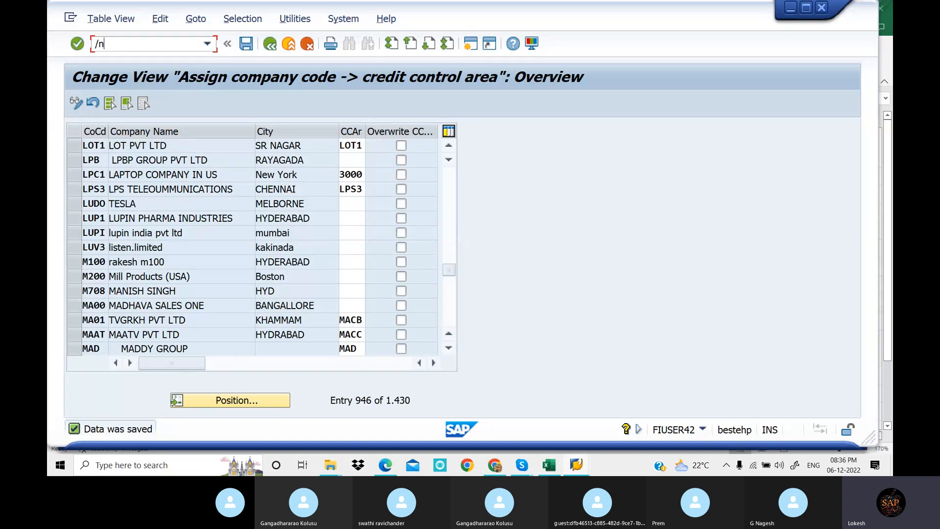
{"action": "type", "text": "/n"}
{"action": "key", "text": "Return"}
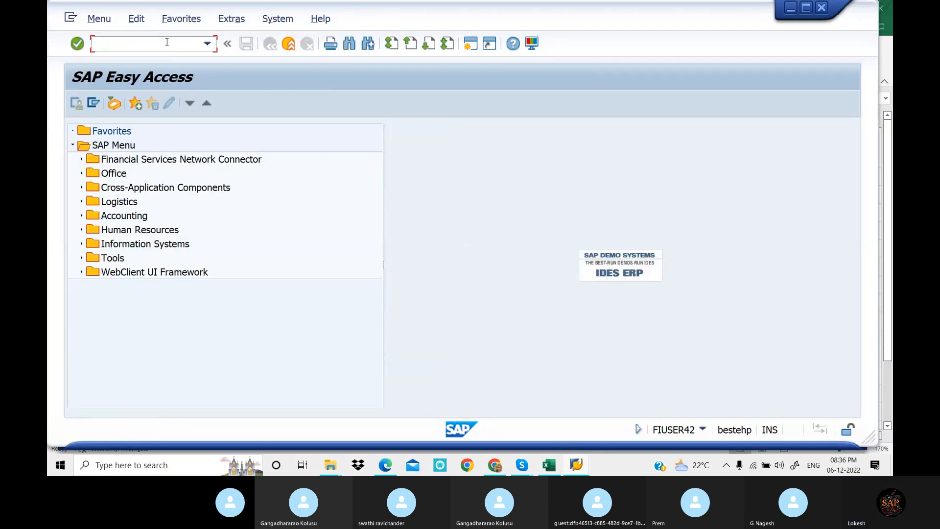
Switch to the enterprise structure PDF in Edge and review the notes on credit control areas and company code assignments
{"action": "left_click", "coordinate": [385, 465]}
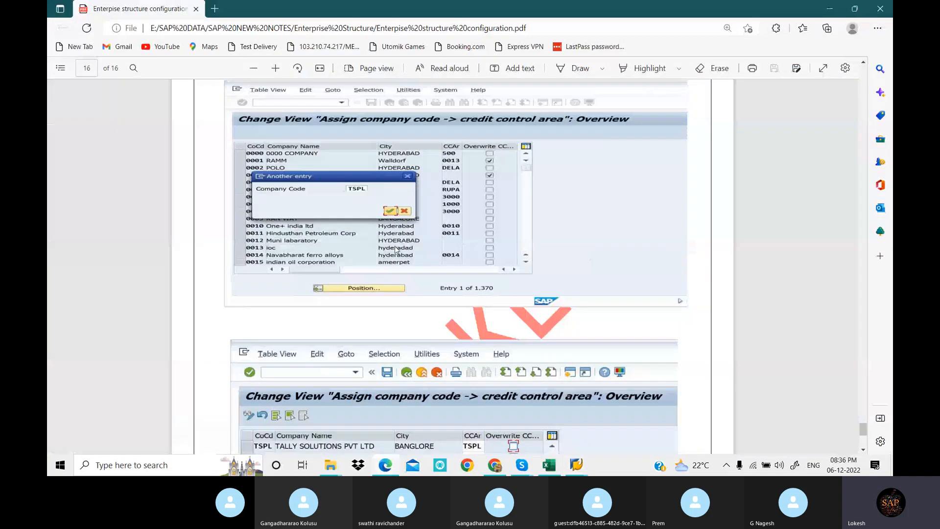
{"action": "scroll", "coordinate": [395, 245], "scroll_direction": "down", "scroll_amount": 6}
{"action": "scroll", "coordinate": [421, 249], "scroll_direction": "down", "scroll_amount": 6}
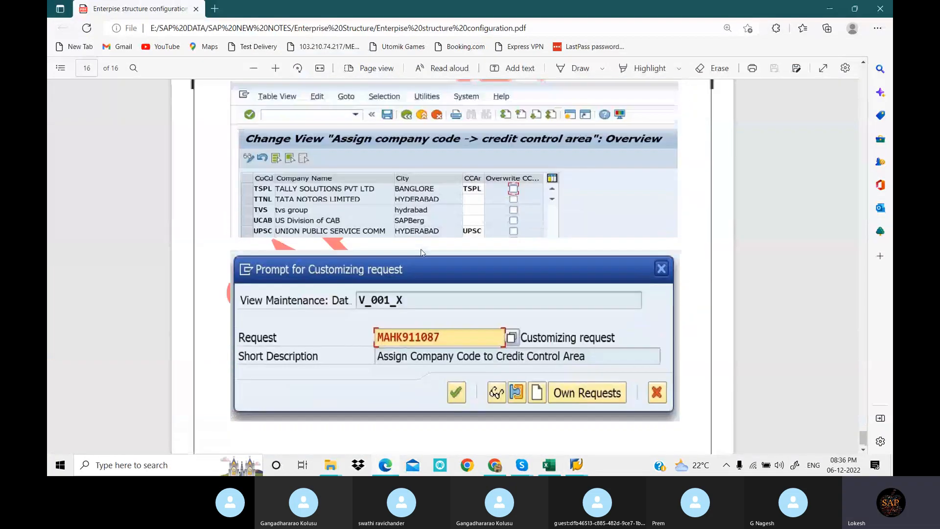
{"action": "scroll", "coordinate": [421, 249], "scroll_direction": "up", "scroll_amount": 5}
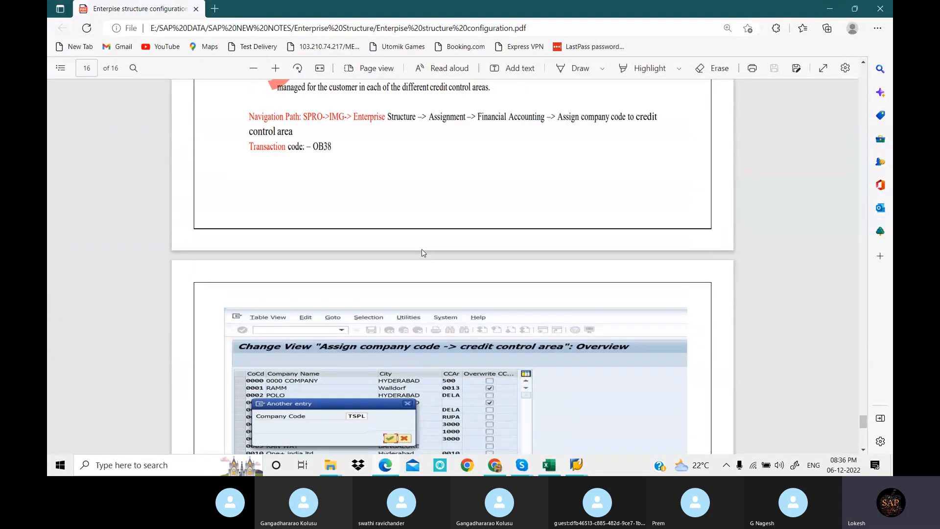
{"action": "scroll", "coordinate": [423, 252], "scroll_direction": "up", "scroll_amount": 8}
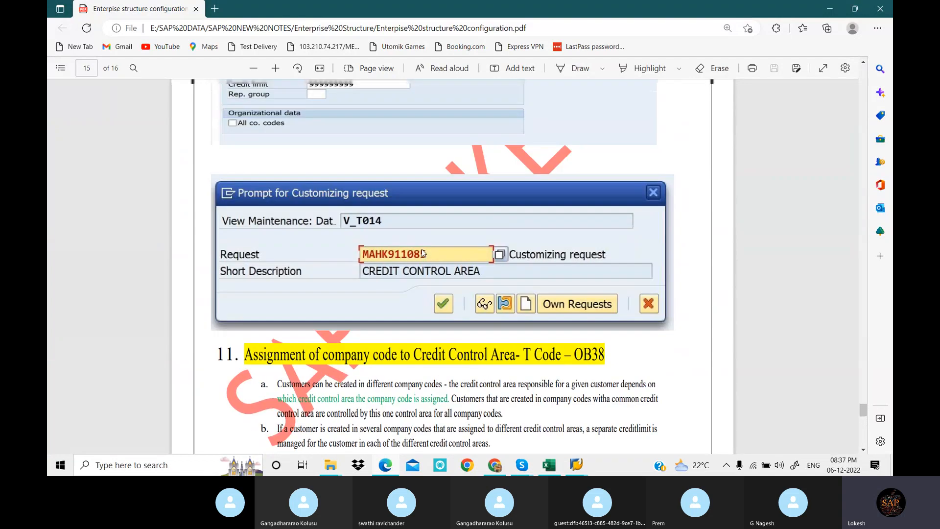
{"action": "scroll", "coordinate": [421, 249], "scroll_direction": "up", "scroll_amount": 10}
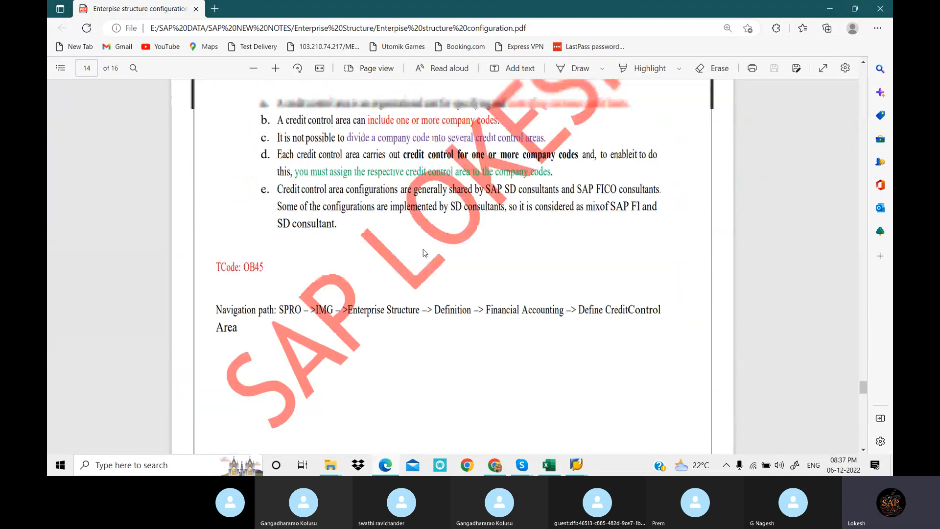
{"action": "scroll", "coordinate": [424, 250], "scroll_direction": "up", "scroll_amount": 5}
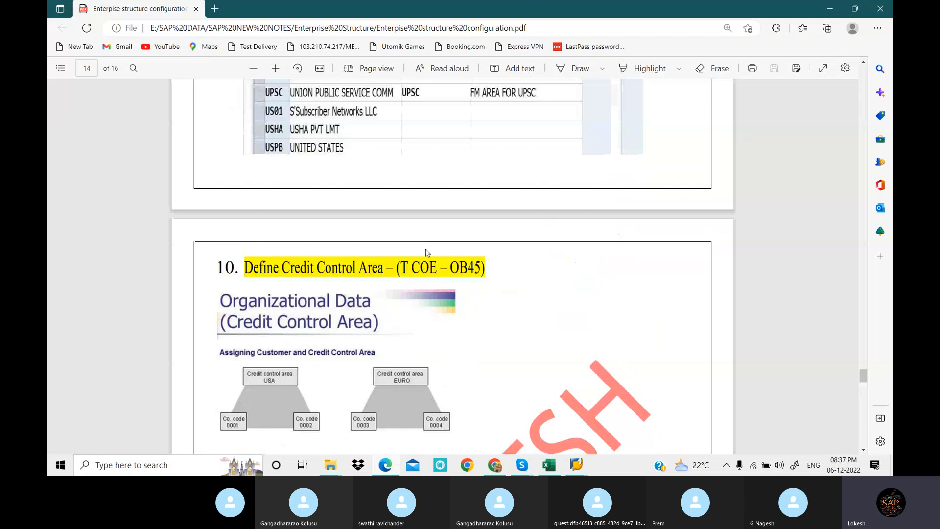
{"action": "scroll", "coordinate": [425, 250], "scroll_direction": "up", "scroll_amount": 3}
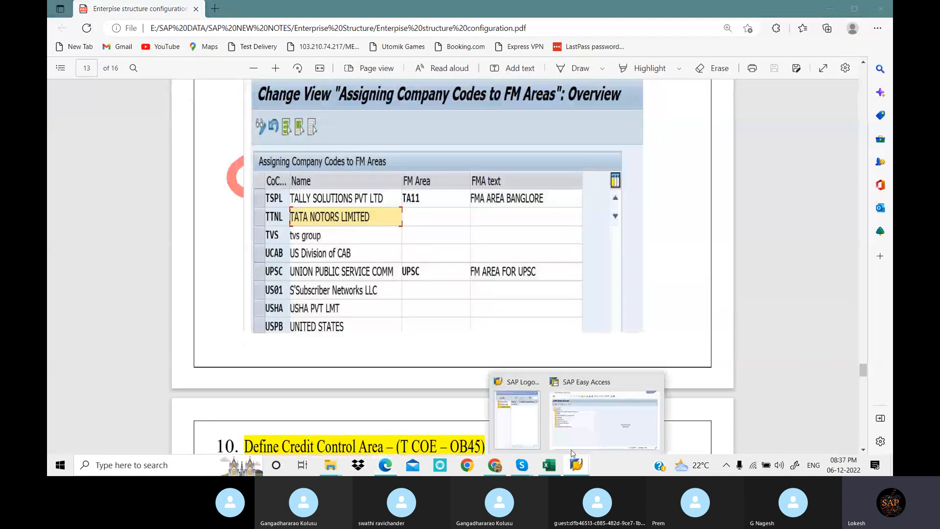
Copy the Define Functional Area transaction code FM_FUNCTION from cell C9 in Excel and run it in SAP
{"action": "left_click", "coordinate": [572, 449]}
{"action": "left_click", "coordinate": [550, 466]}
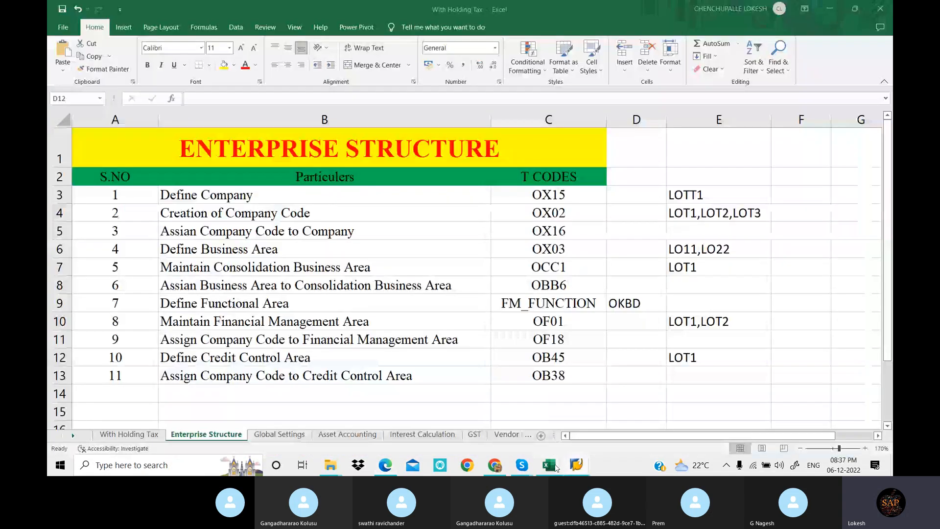
{"action": "left_click", "coordinate": [528, 321]}
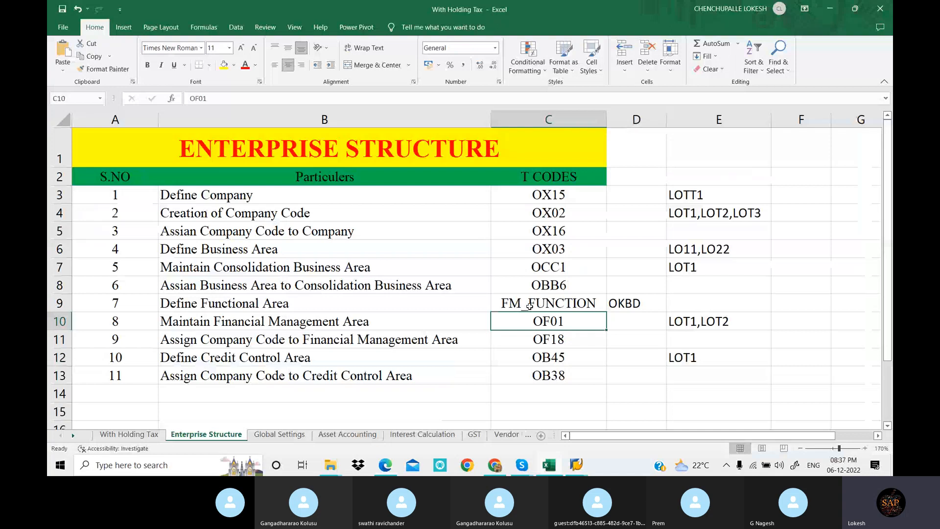
{"action": "left_click", "coordinate": [559, 306]}
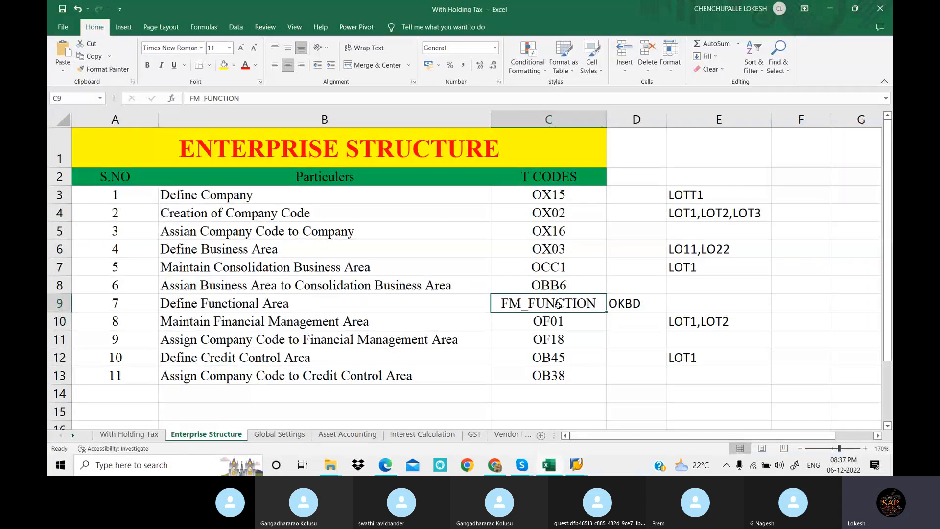
{"action": "key", "text": "ctrl+c"}
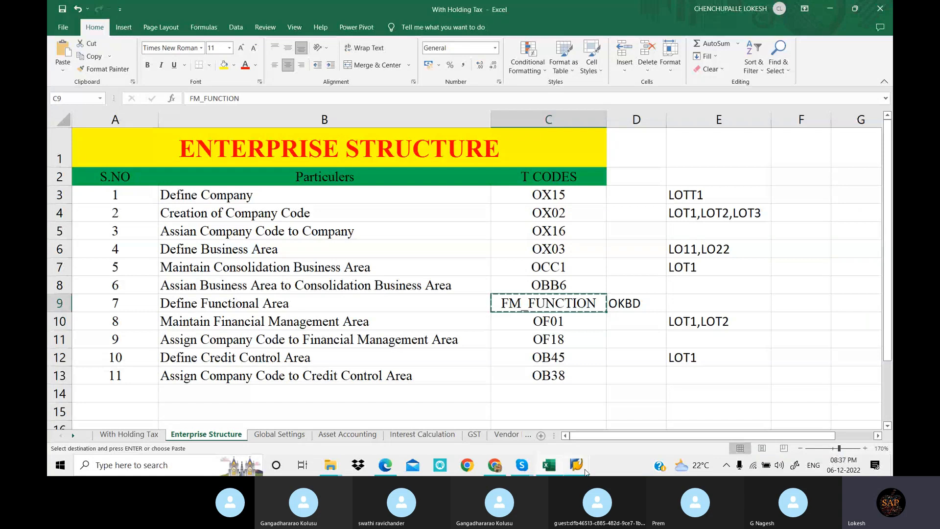
{"action": "mouse_move", "coordinate": [577, 465]}
{"action": "left_click", "coordinate": [607, 426]}
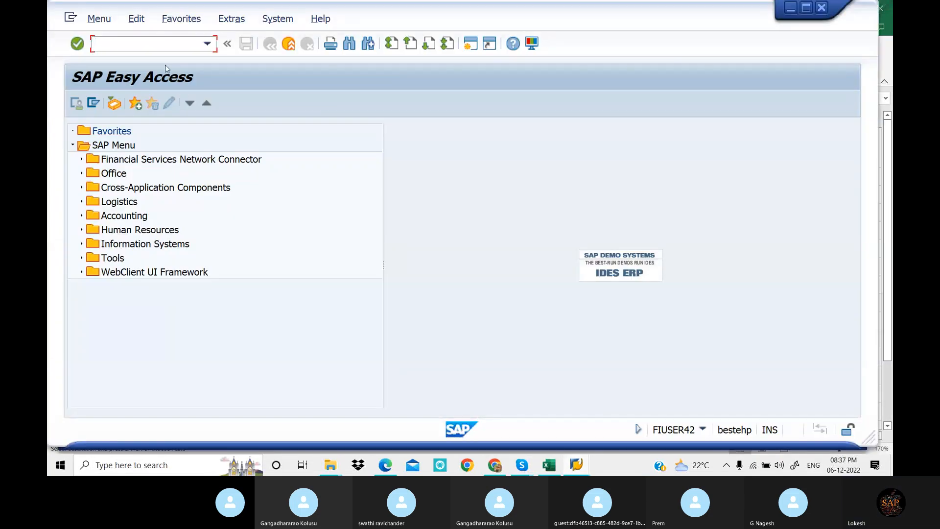
{"action": "key", "text": "ctrl+v"}
{"action": "key", "text": "Return"}
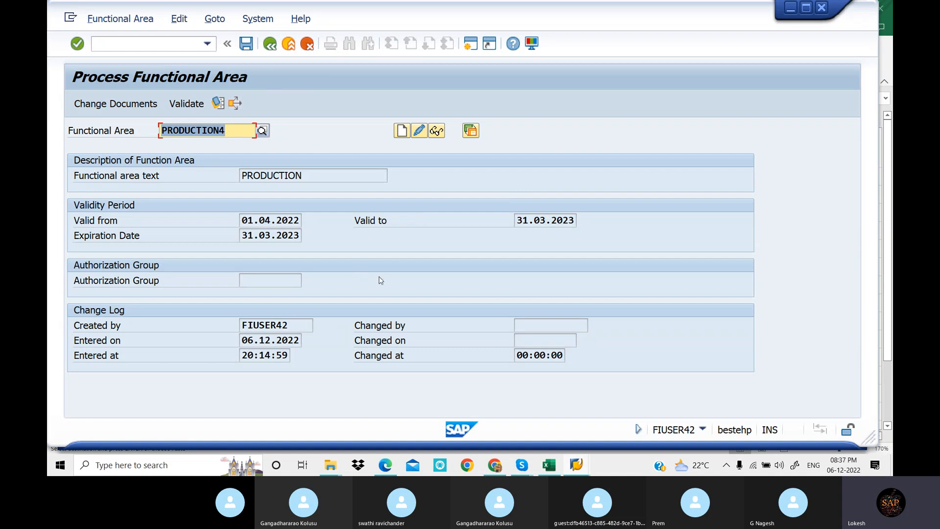
Check the Maintain Financial Management Area transaction code in Excel and open transaction OF01 in SAP with /NOF01
{"action": "left_click", "coordinate": [575, 465]}
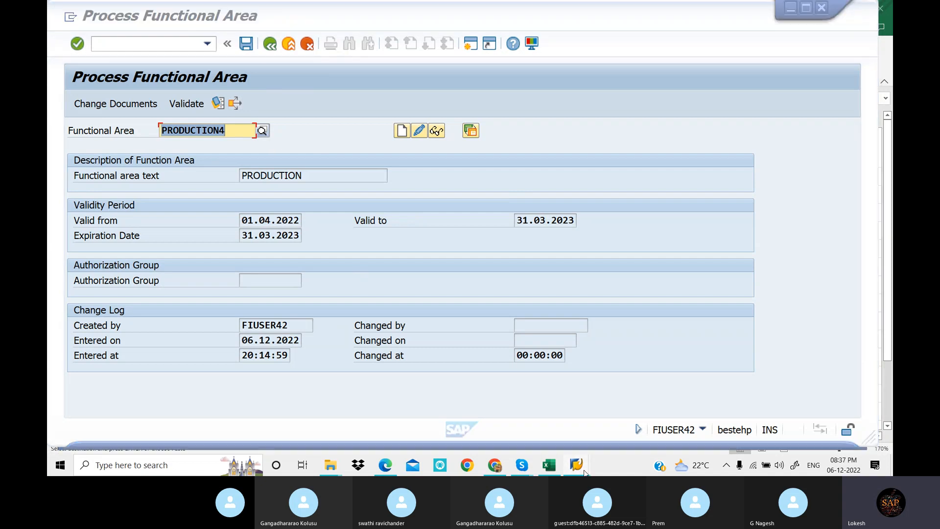
{"action": "left_click", "coordinate": [557, 466]}
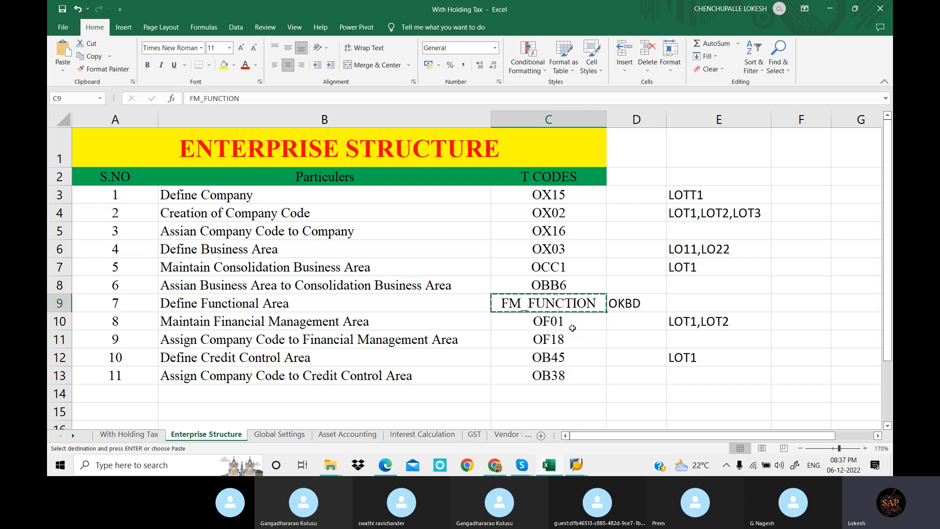
{"action": "left_click", "coordinate": [580, 464]}
{"action": "left_click", "coordinate": [597, 429]}
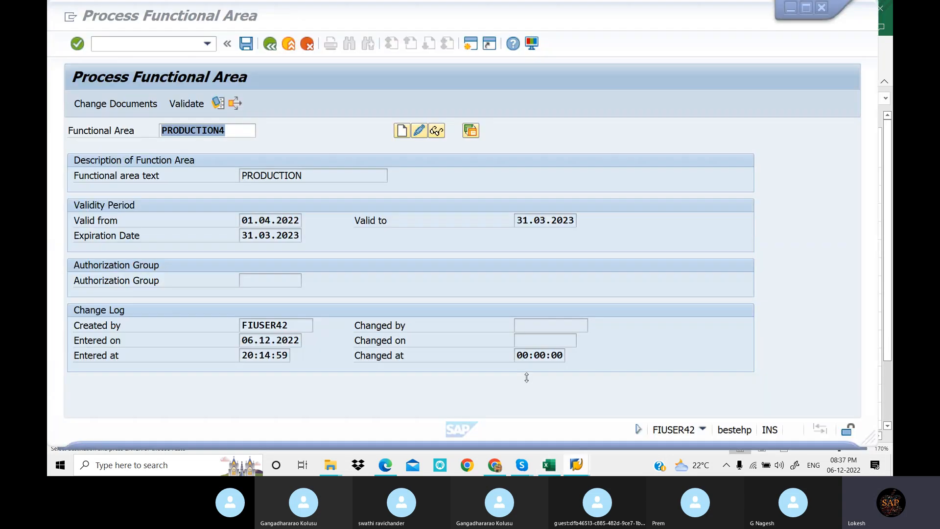
{"action": "left_click", "coordinate": [137, 46]}
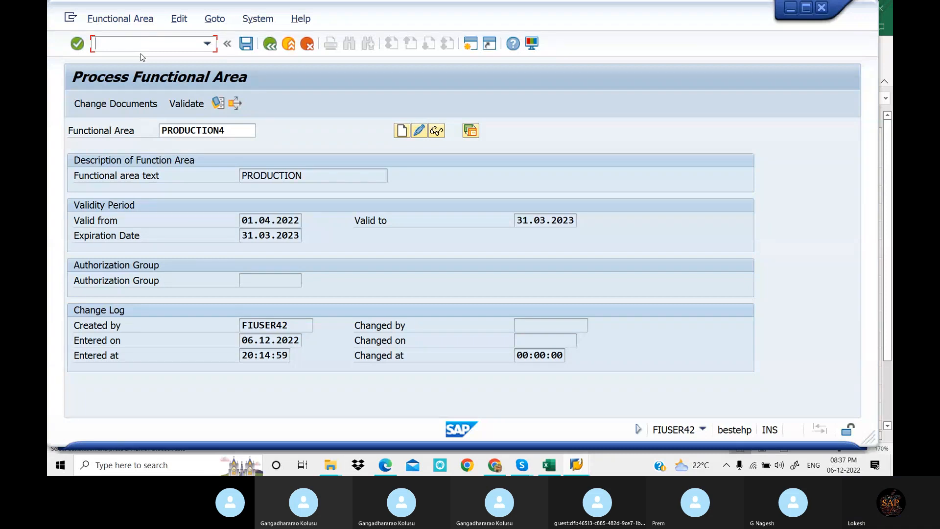
{"action": "type", "text": "/"}
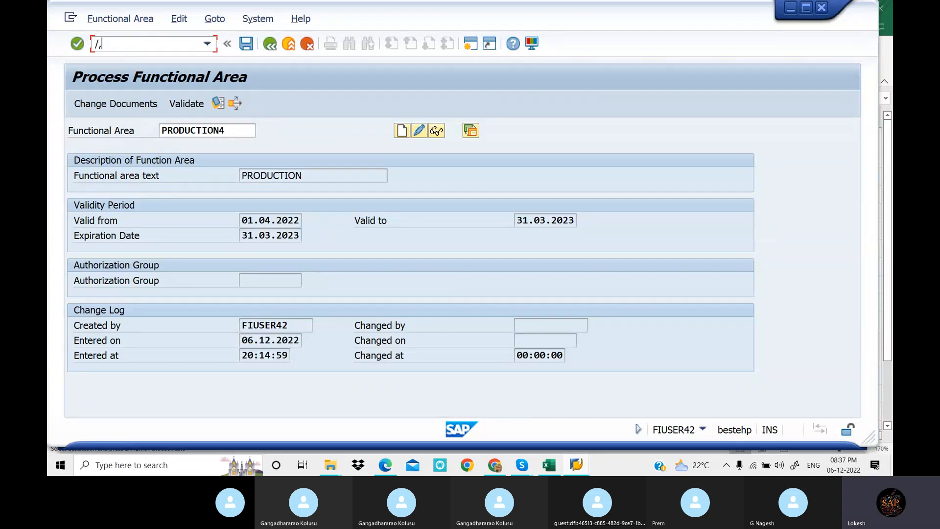
{"action": "type", "text": "N"}
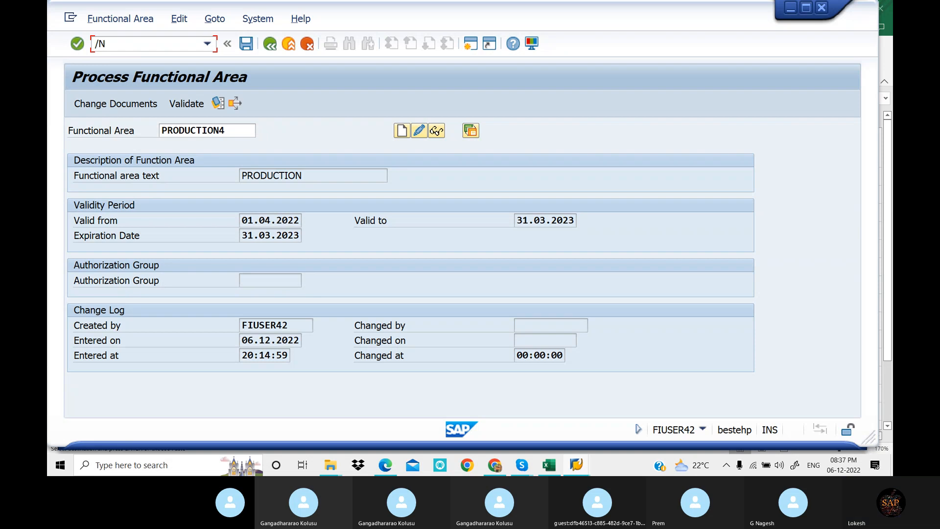
{"action": "type", "text": "OF01"}
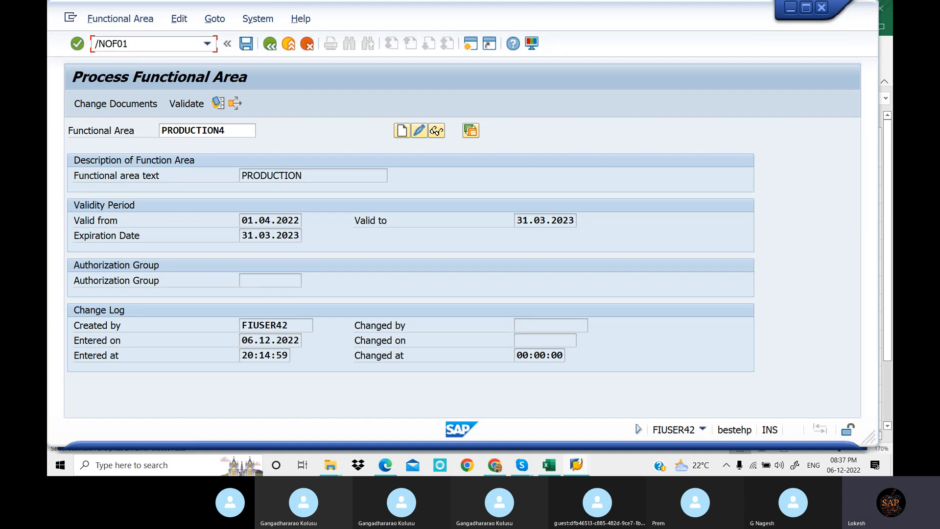
{"action": "key", "text": "Return"}
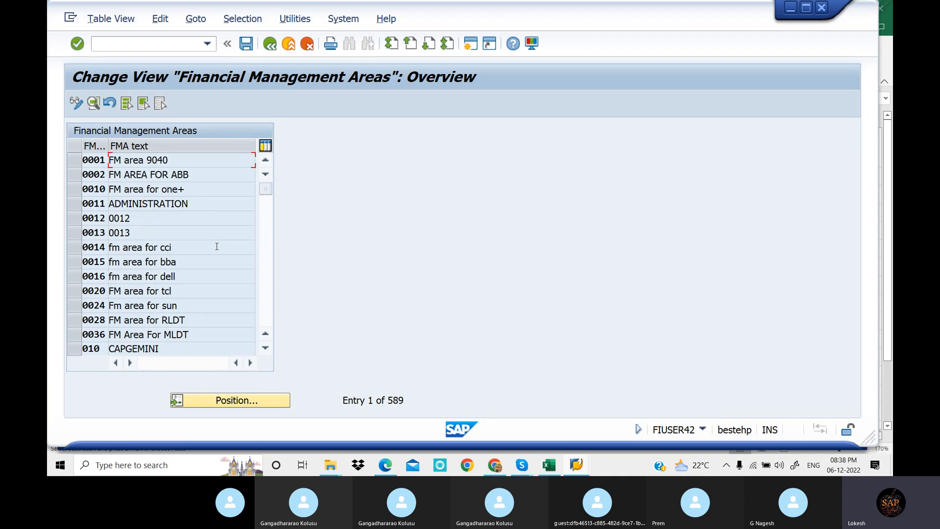
Switch to Excel, clear the copy selection and look up transaction code OF18 for Assign Company Code to Financial Management Area
{"action": "left_click", "coordinate": [557, 471]}
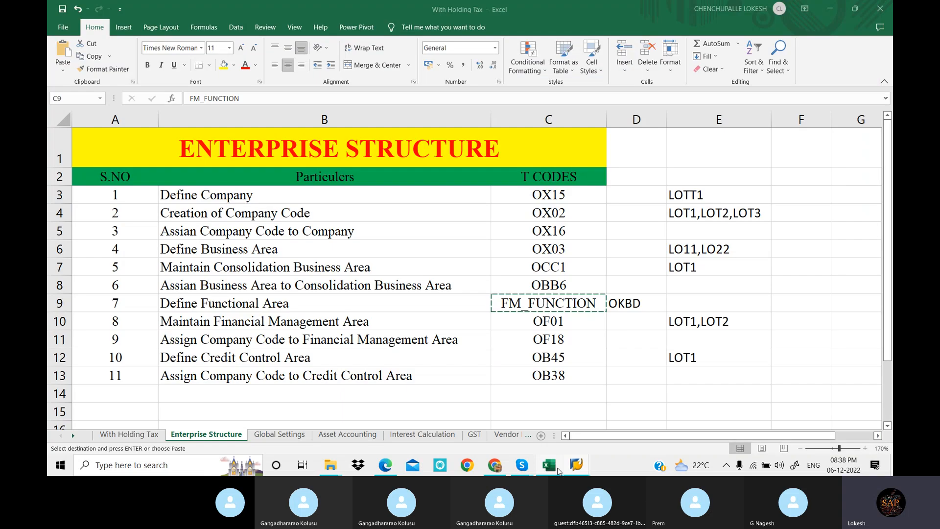
{"action": "key", "text": "Escape"}
{"action": "key", "text": "Down"}
{"action": "key", "text": "Down"}
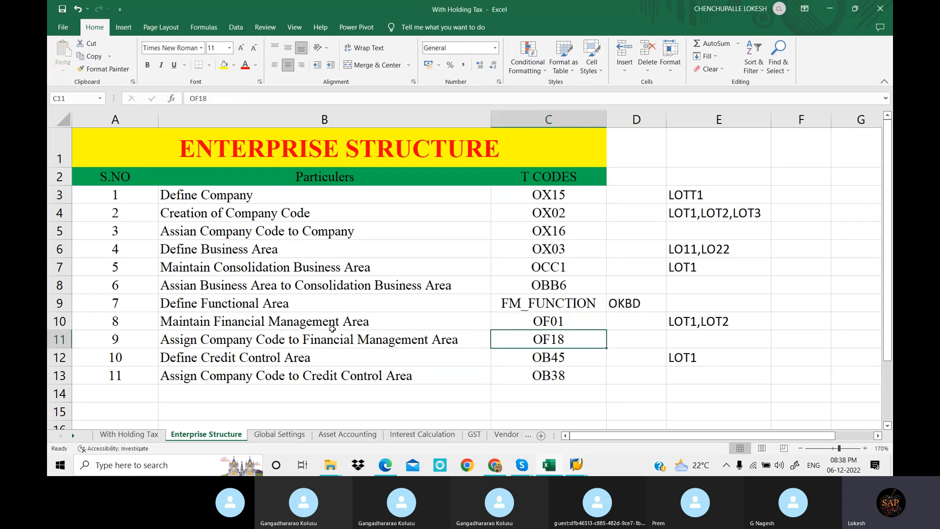
{"action": "left_click", "coordinate": [349, 324]}
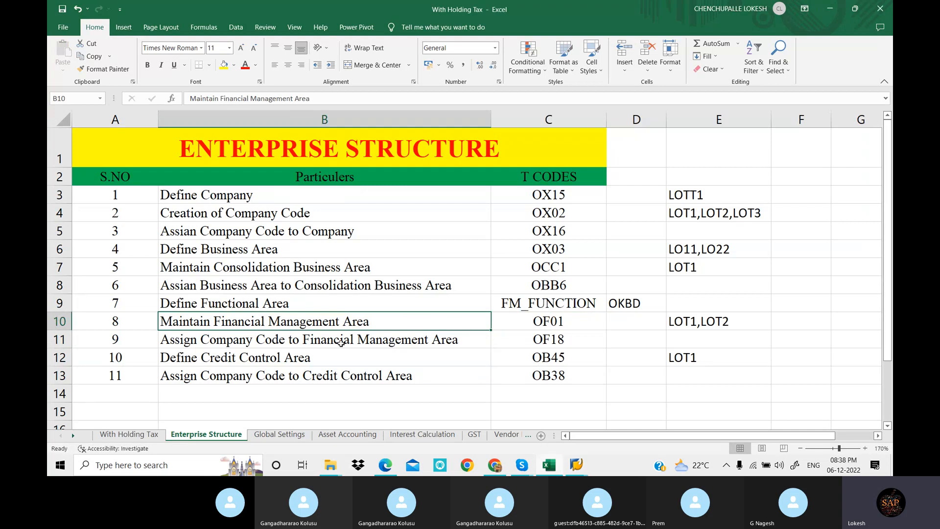
{"action": "left_click", "coordinate": [545, 343]}
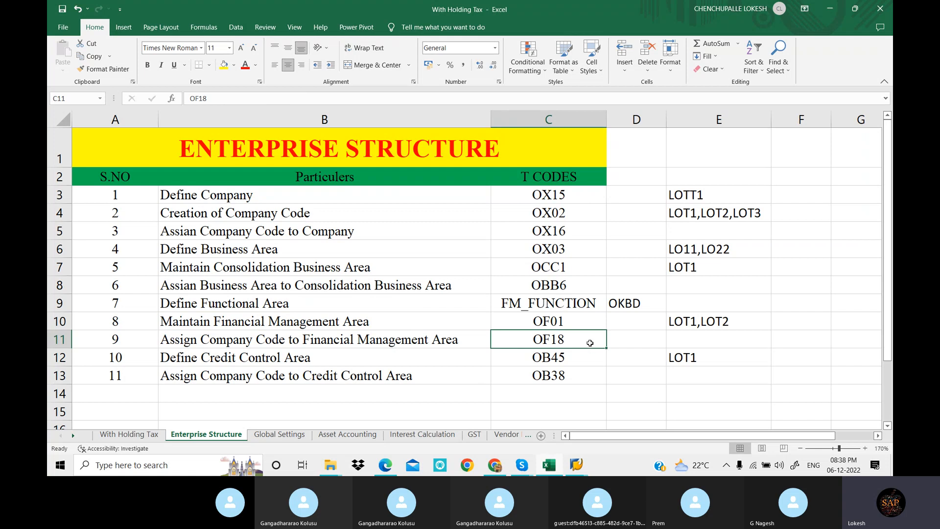
Switch back to SAP, open transaction OF18 with /NOF18, and choose to display the locked data
{"action": "left_click", "coordinate": [582, 466]}
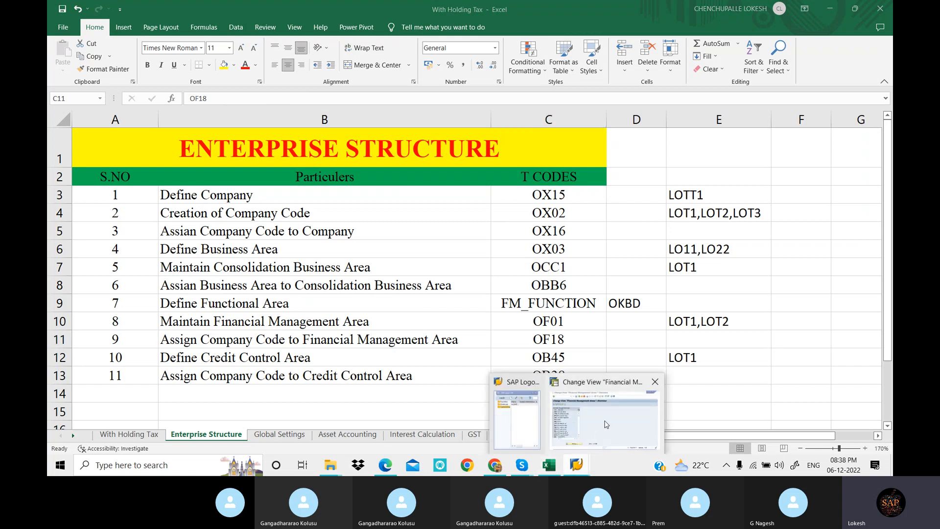
{"action": "left_click", "coordinate": [606, 424]}
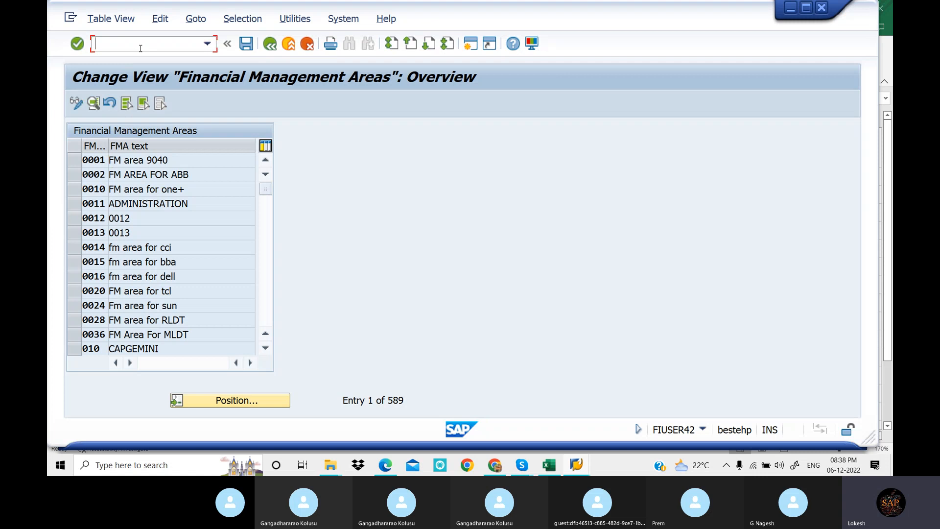
{"action": "type", "text": "/NOF18"}
{"action": "key", "text": "Return"}
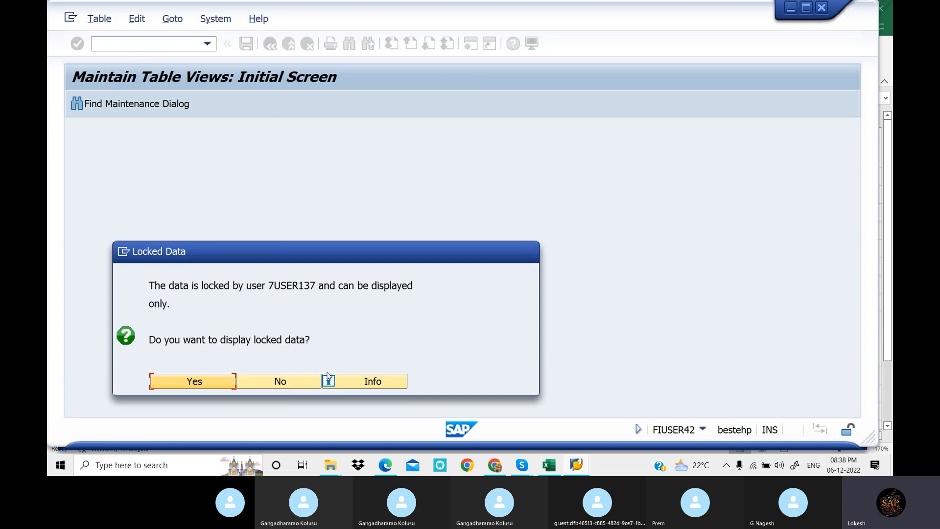
{"action": "left_click_drag", "start_coordinate": [362, 253], "coordinate": [590, 177]}
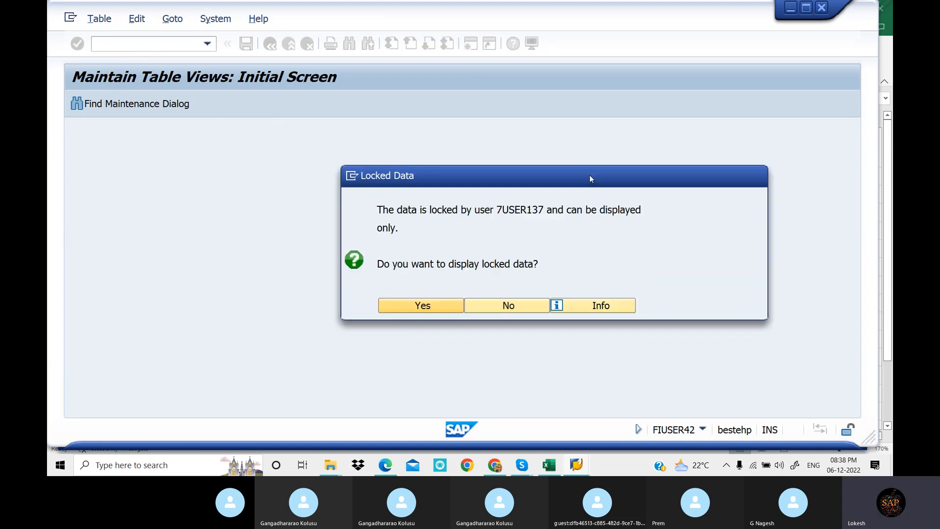
{"action": "left_click", "coordinate": [459, 305]}
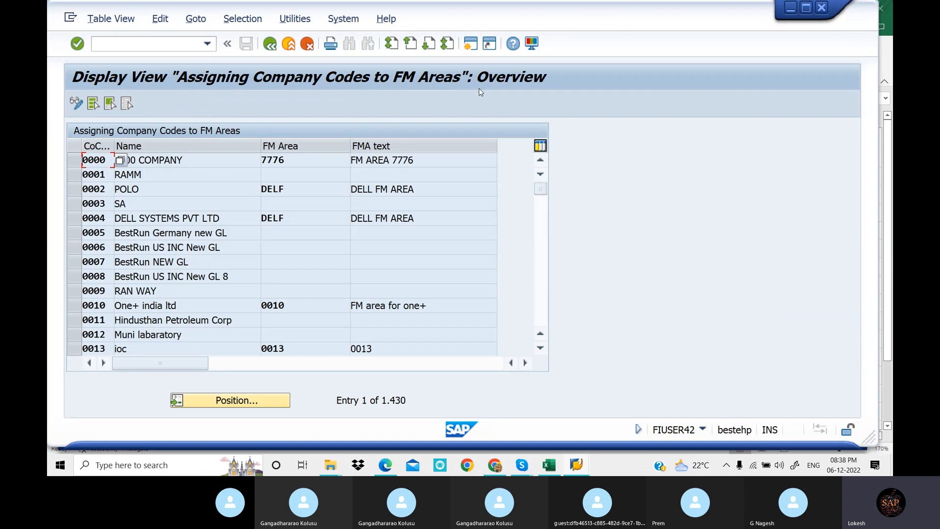
Open the lock entry selection with /NSM12 and clear the user name filter
{"action": "left_click", "coordinate": [163, 45]}
{"action": "type", "text": "SM"}
{"action": "key", "text": "BackSpace"}
{"action": "key", "text": "BackSpace"}
{"action": "type", "text": "/NSM12"}
{"action": "key", "text": "Return"}
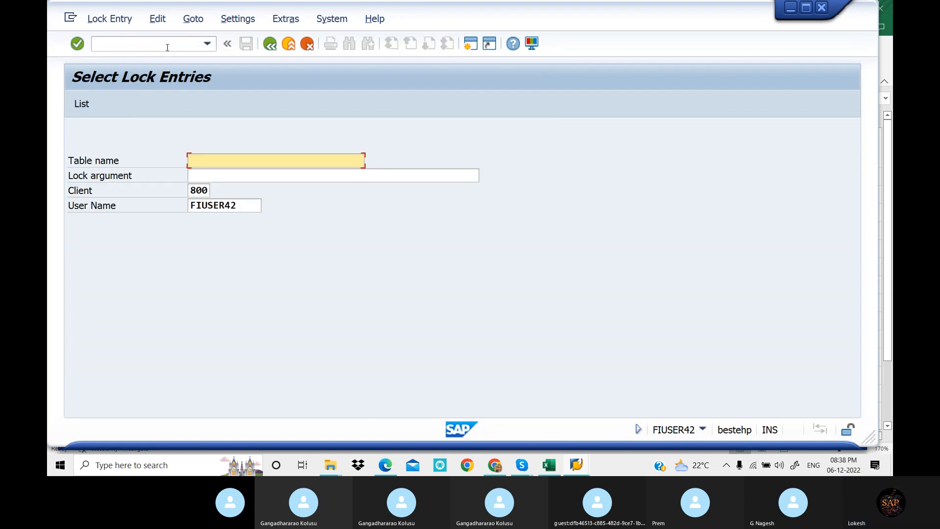
{"action": "left_click_drag", "start_coordinate": [255, 204], "coordinate": [166, 208]}
{"action": "key", "text": "Delete"}
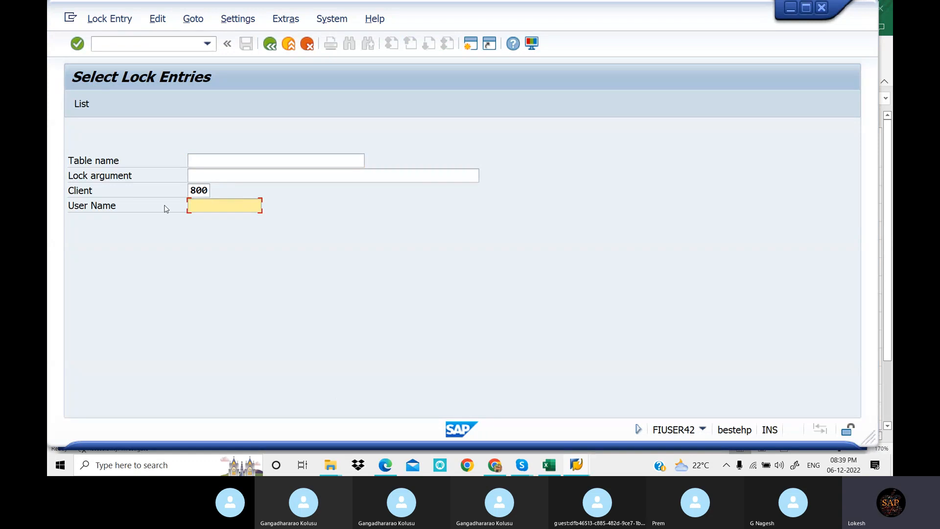
List the lock entries of client 800 for all users, then select and delete all of them
{"action": "left_click", "coordinate": [90, 107]}
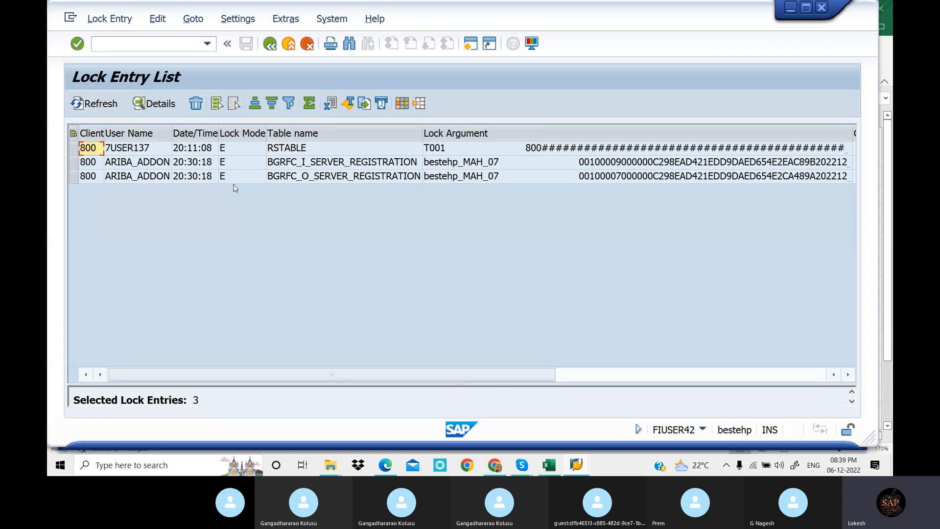
{"action": "key", "text": "ctrl+a"}
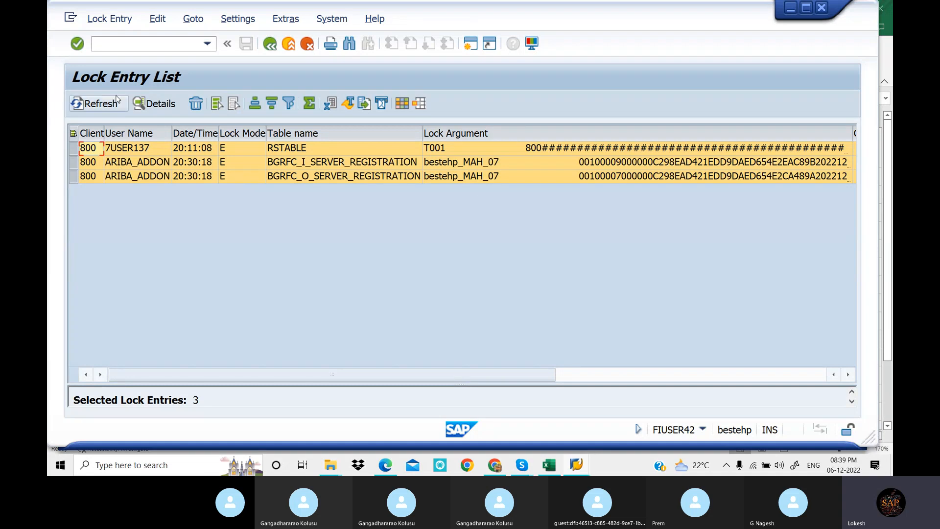
{"action": "left_click", "coordinate": [196, 104]}
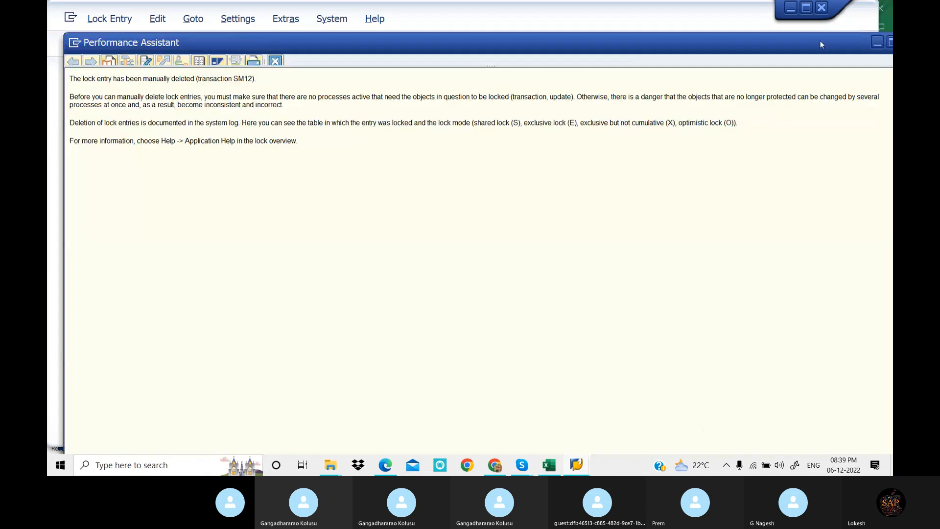
{"action": "left_click_drag", "start_coordinate": [820, 44], "coordinate": [741, 44]}
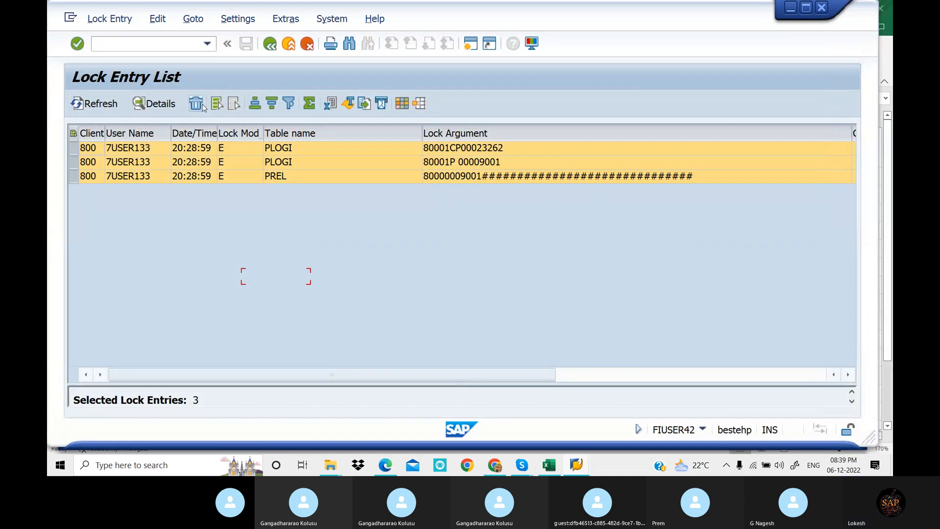
Refresh the lock entry list and delete the remaining selected PLOGI and PREL lock entries
{"action": "left_click", "coordinate": [100, 105]}
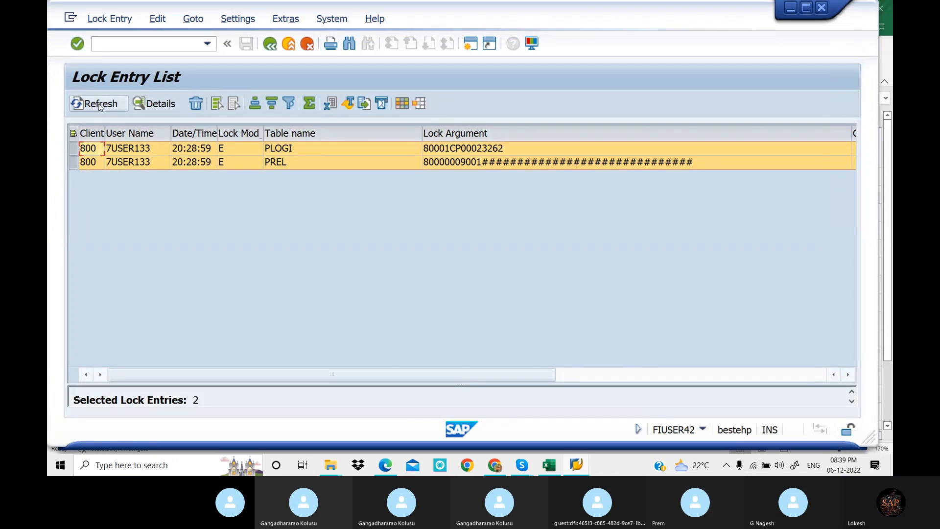
{"action": "left_click", "coordinate": [200, 107]}
{"action": "left_click", "coordinate": [294, 274]}
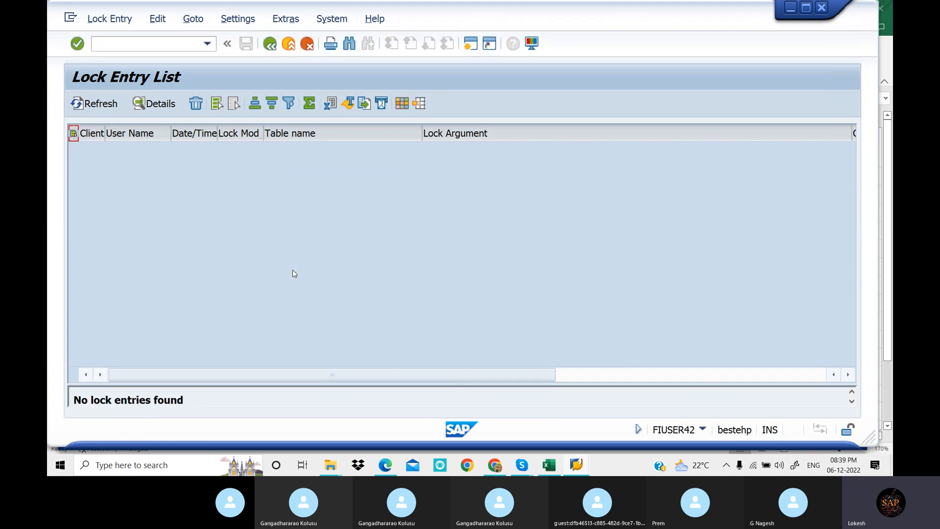
{"action": "left_click", "coordinate": [119, 105]}
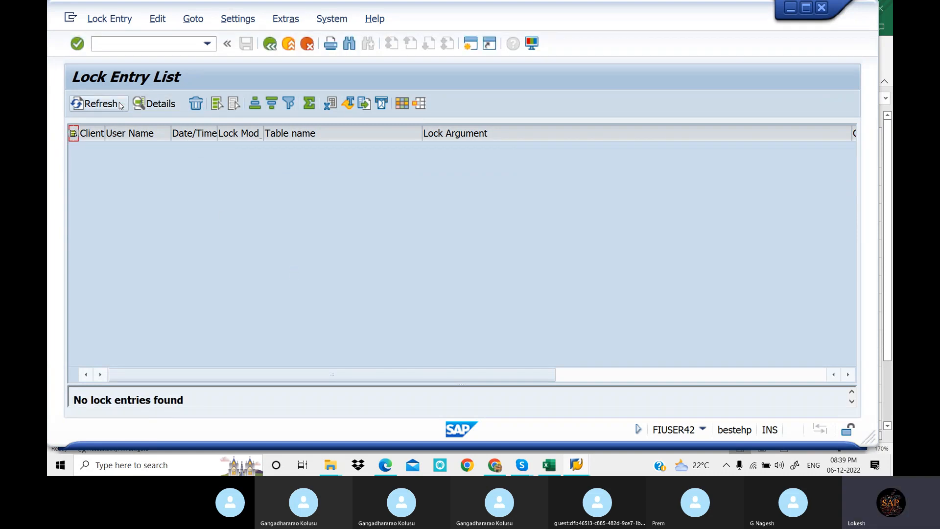
{"action": "left_click", "coordinate": [120, 105]}
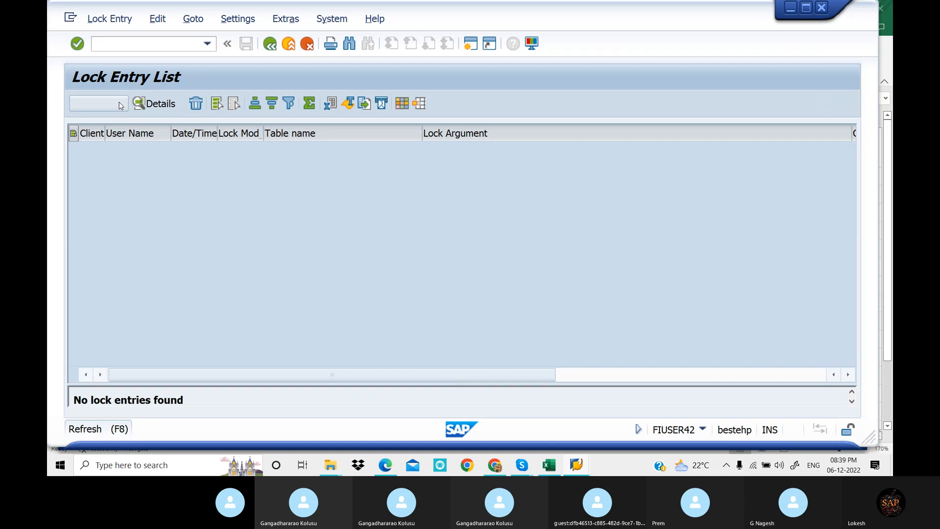
Leave the lock entry list and return to SAP Easy Access with /n
{"action": "left_click", "coordinate": [142, 41]}
{"action": "type", "text": "/n"}
{"action": "key", "text": "Return"}
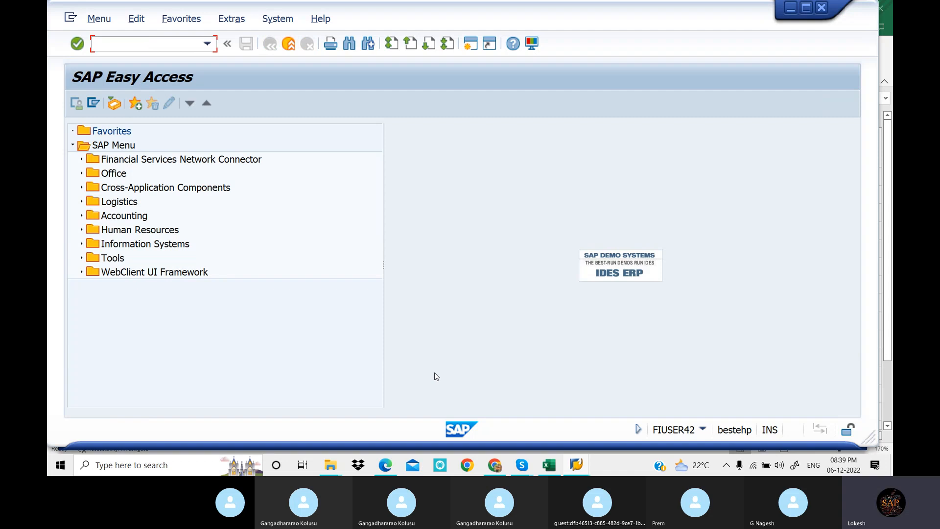
Switch to Excel and look up transaction code OB45 for Define Credit Control Area
{"action": "left_click", "coordinate": [550, 466]}
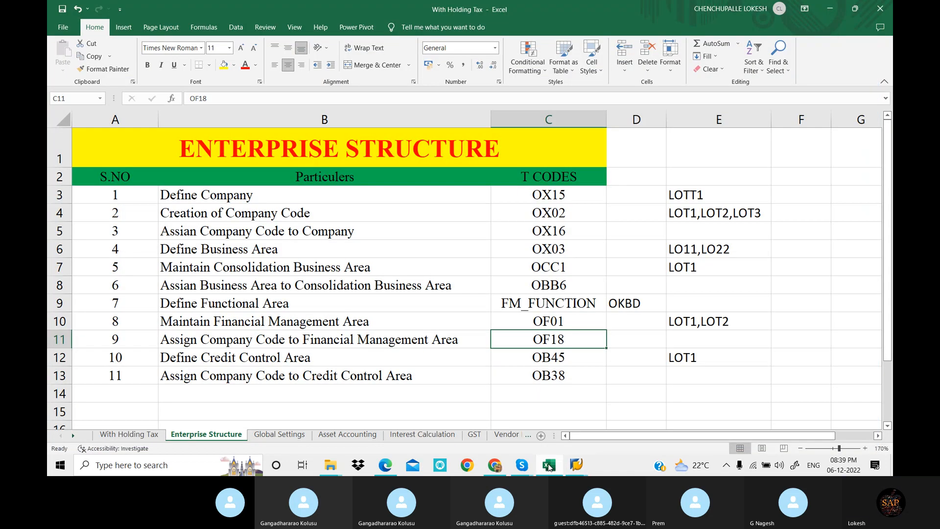
{"action": "left_click", "coordinate": [576, 359]}
{"action": "mouse_move", "coordinate": [576, 465]}
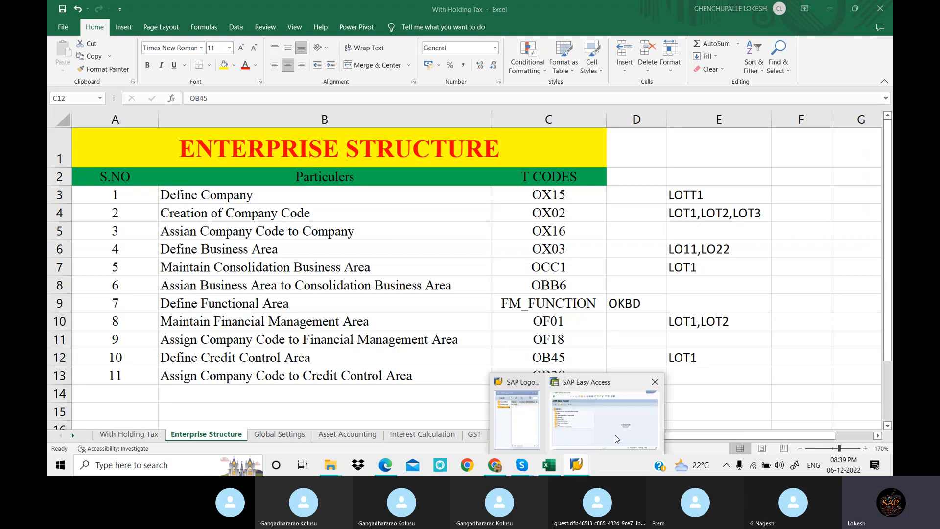
Switch back to SAP and open the credit control areas overview with /NOB45
{"action": "left_click", "coordinate": [618, 431]}
{"action": "type", "text": "/"}
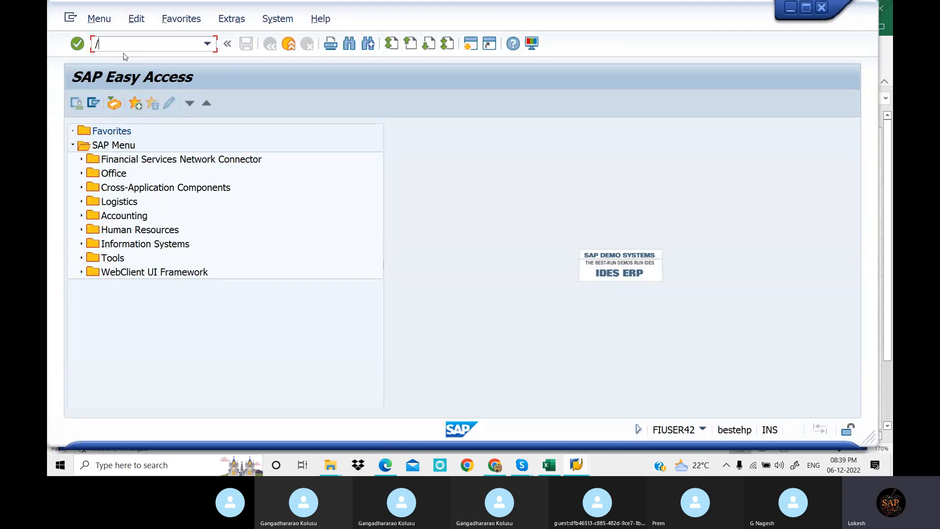
{"action": "type", "text": "NOB45"}
{"action": "key", "text": "BackSpace"}
{"action": "key", "text": "BackSpace"}
{"action": "key", "text": "BackSpace"}
{"action": "key", "text": "BackSpace"}
{"action": "key", "text": "BackSpace"}
{"action": "key", "text": "BackSpace"}
{"action": "type", "text": "OBY6"}
{"action": "key", "text": "Return"}
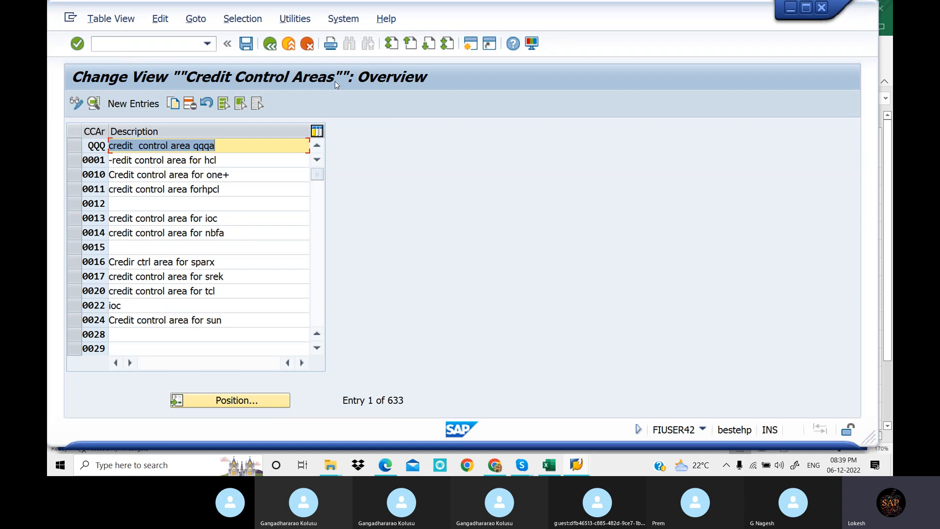
Open transaction OB38 with /NOB38 to assign company codes to credit control areas
{"action": "left_click", "coordinate": [557, 470]}
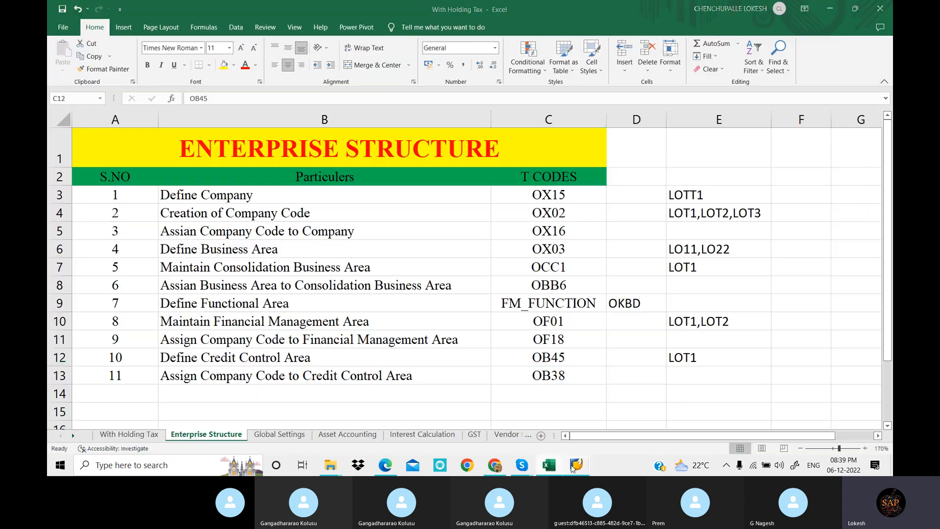
{"action": "left_click", "coordinate": [420, 304]}
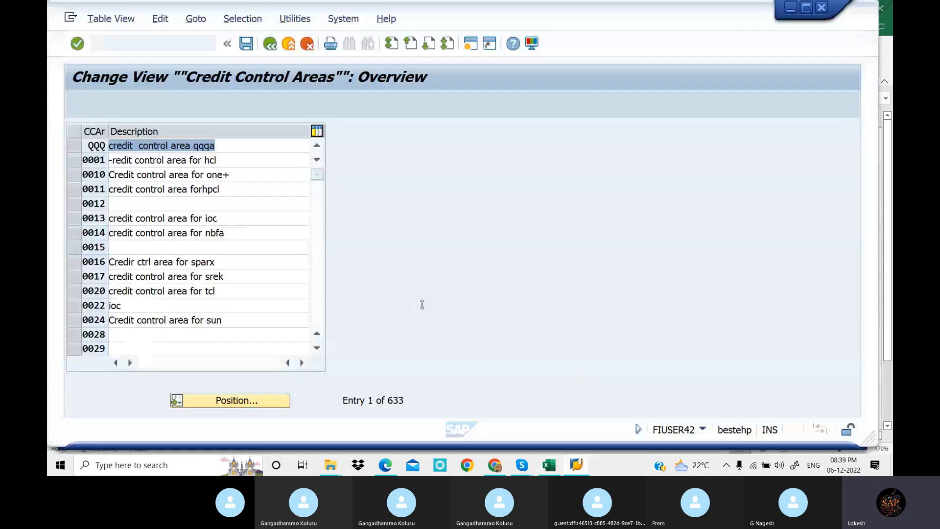
{"action": "left_click", "coordinate": [165, 44]}
{"action": "type", "text": "/"}
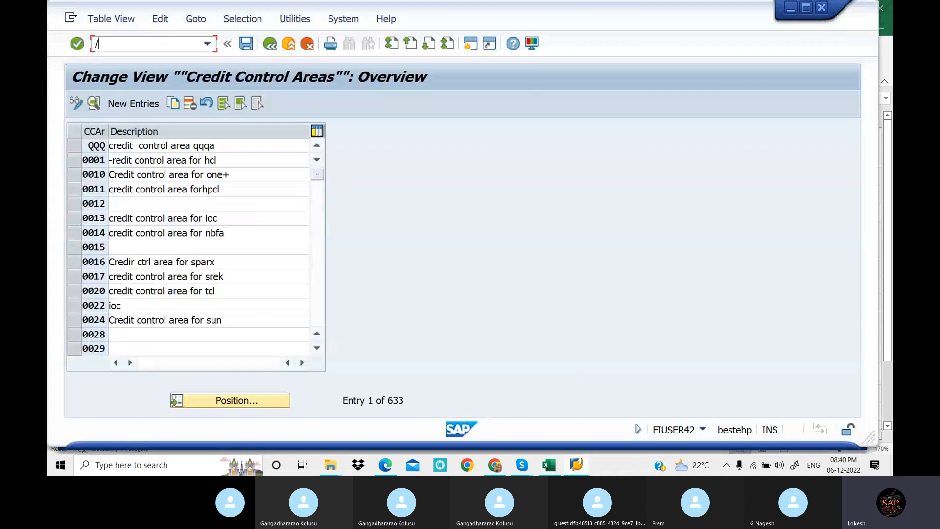
{"action": "type", "text": "NOB38"}
{"action": "key", "text": "Return"}
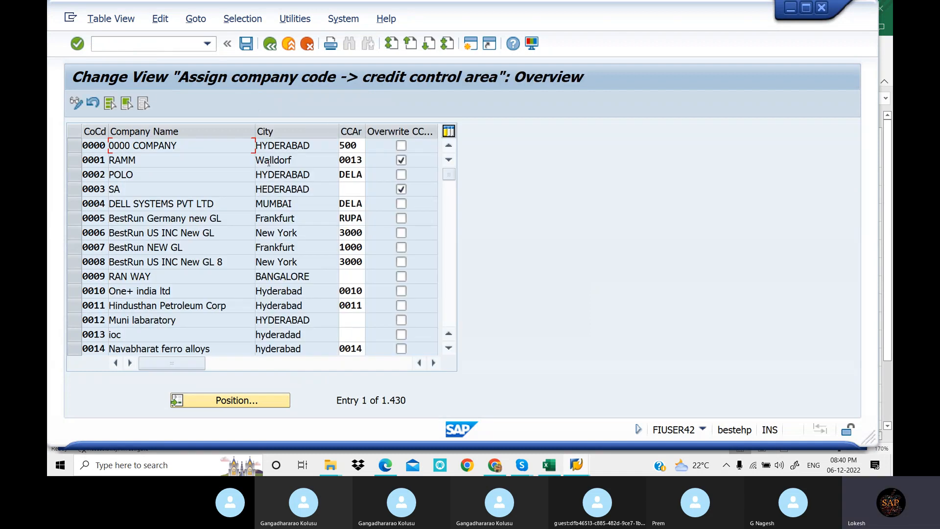
Exit the assignment view with /n, run SPRO and open the SAP Customizing Implementation Guide
{"action": "left_click", "coordinate": [138, 44]}
{"action": "type", "text": "/n"}
{"action": "key", "text": "Return"}
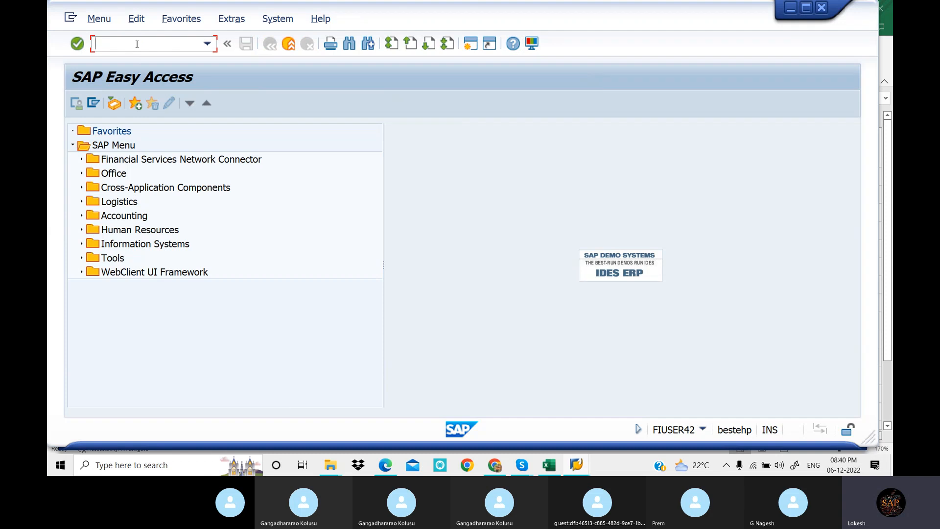
{"action": "type", "text": "SPRO"}
{"action": "key", "text": "Return"}
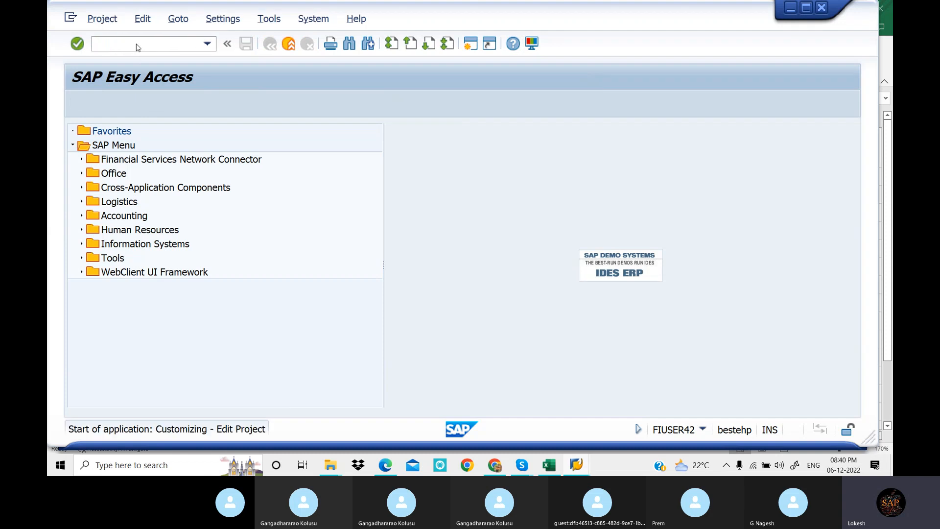
{"action": "left_click", "coordinate": [146, 104]}
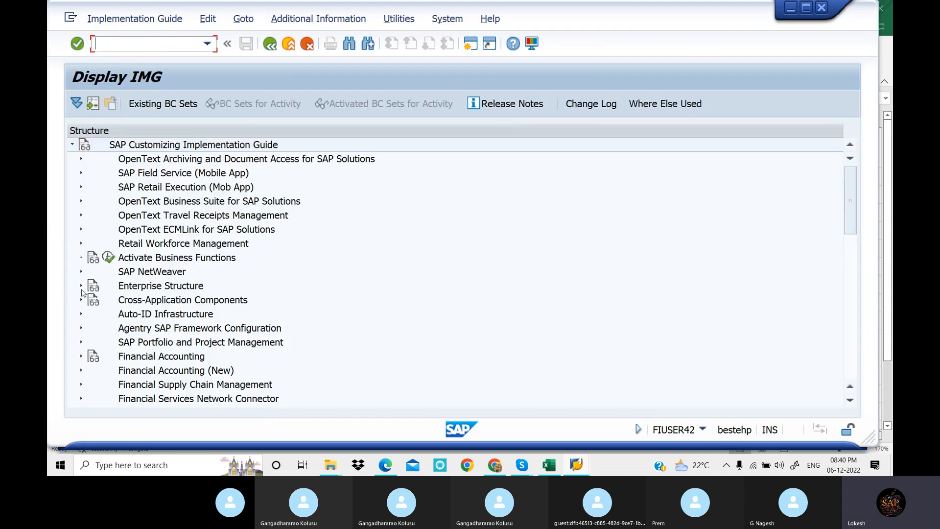
Expand Enterprise Structure, Definition and Financial Accounting in the IMG structure
{"action": "left_click", "coordinate": [81, 288]}
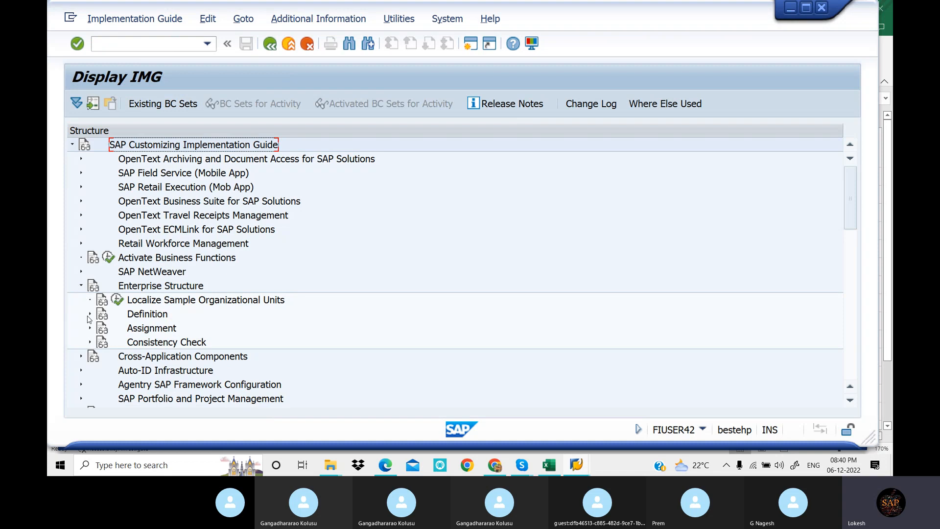
{"action": "left_click", "coordinate": [90, 314]}
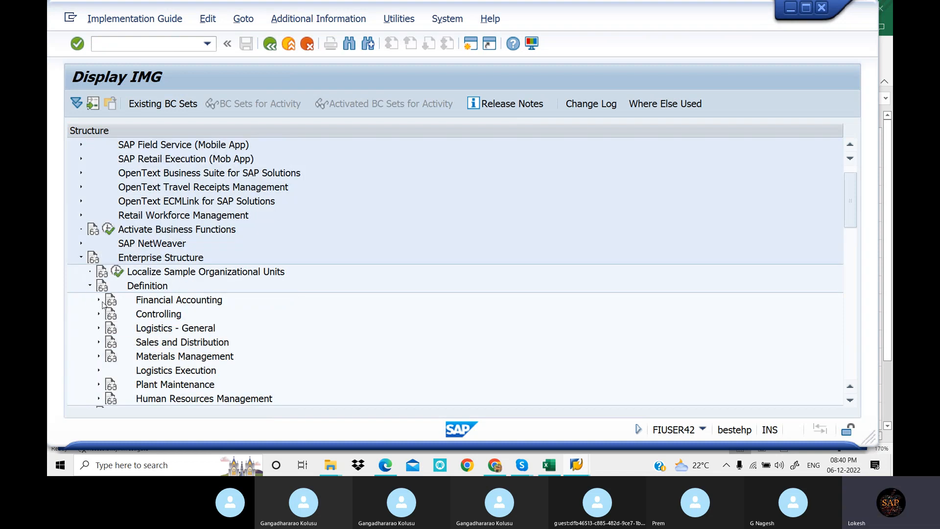
{"action": "left_click", "coordinate": [100, 301]}
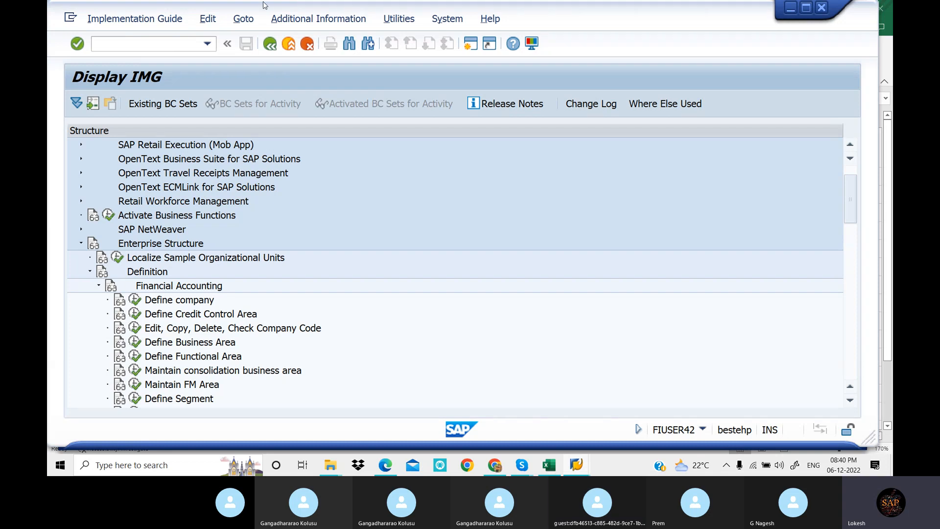
Display the IMG Activity keys as additional information and review them for the Financial Accounting definition activities
{"action": "left_click", "coordinate": [355, 20]}
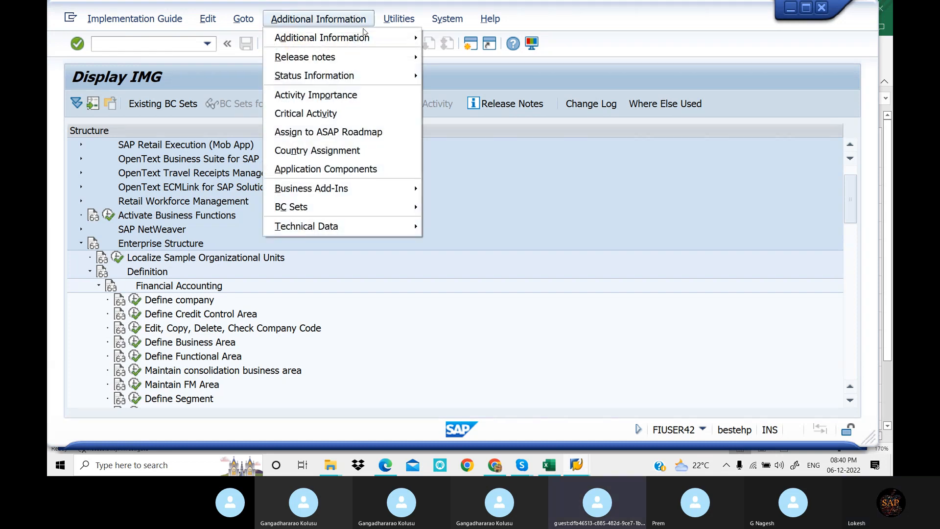
{"action": "mouse_move", "coordinate": [364, 33]}
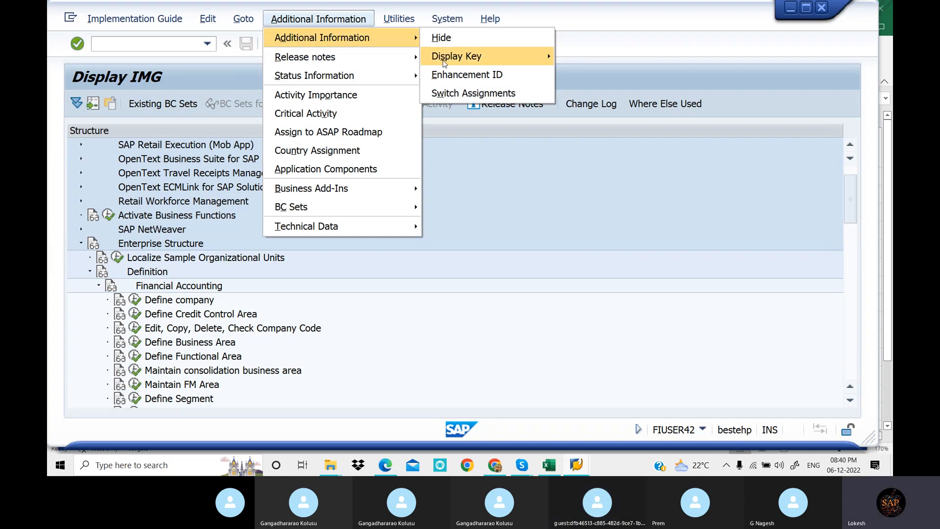
{"action": "mouse_move", "coordinate": [448, 61]}
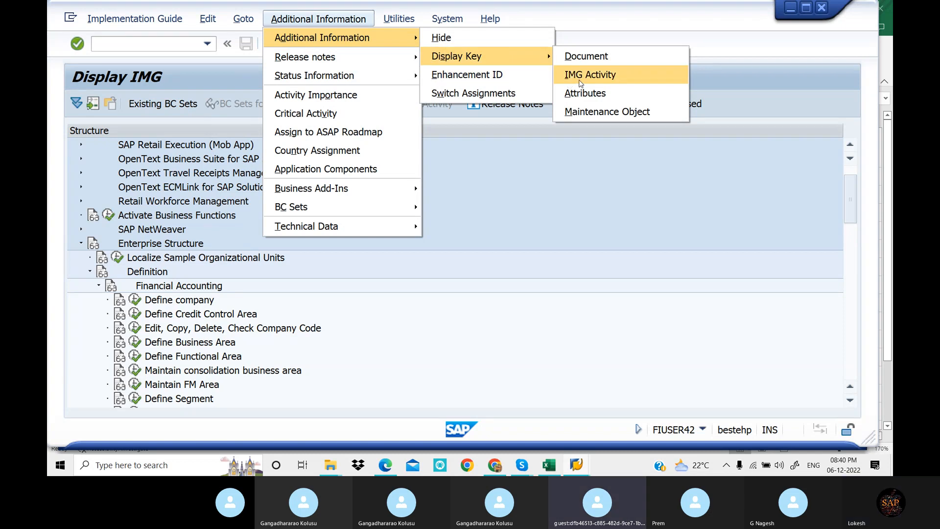
{"action": "left_click", "coordinate": [580, 83]}
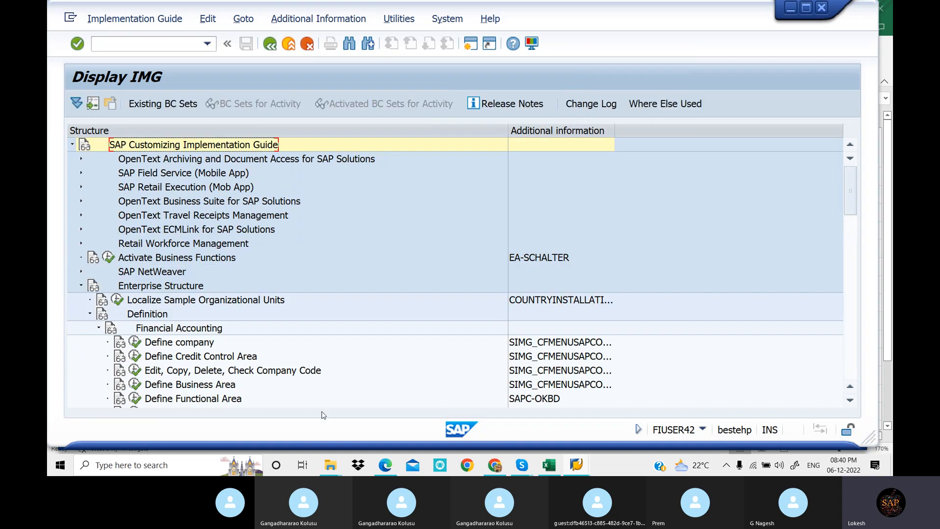
{"action": "scroll", "coordinate": [322, 416], "scroll_direction": "down", "scroll_amount": 1}
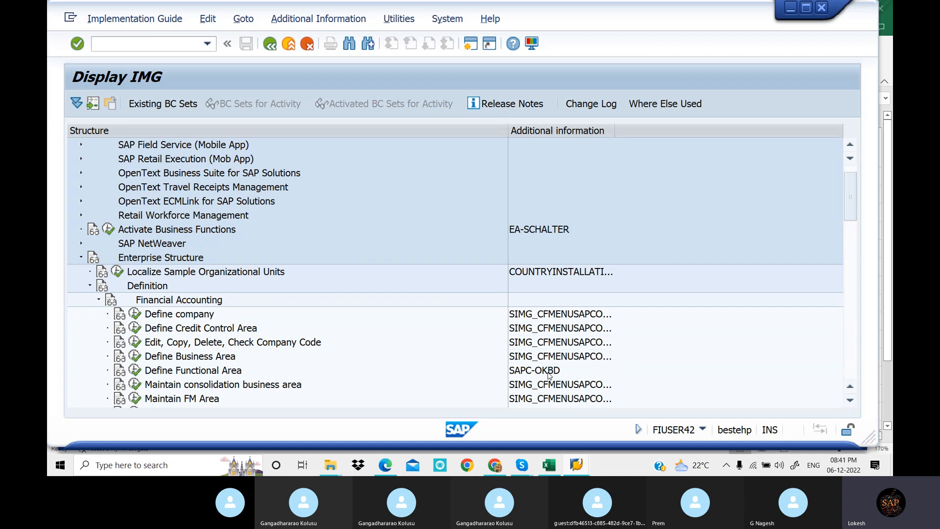
{"action": "scroll", "coordinate": [559, 363], "scroll_direction": "down", "scroll_amount": 1}
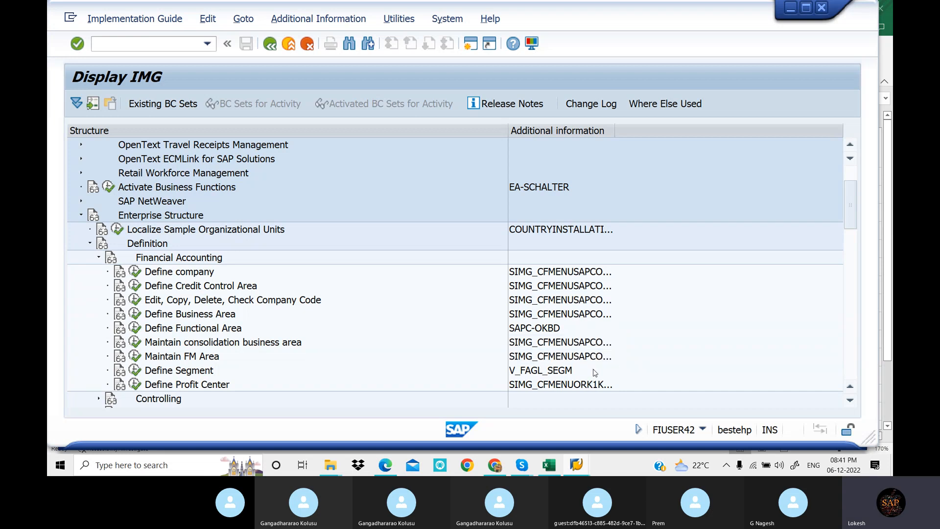
{"action": "scroll", "coordinate": [595, 372], "scroll_direction": "down", "scroll_amount": 1}
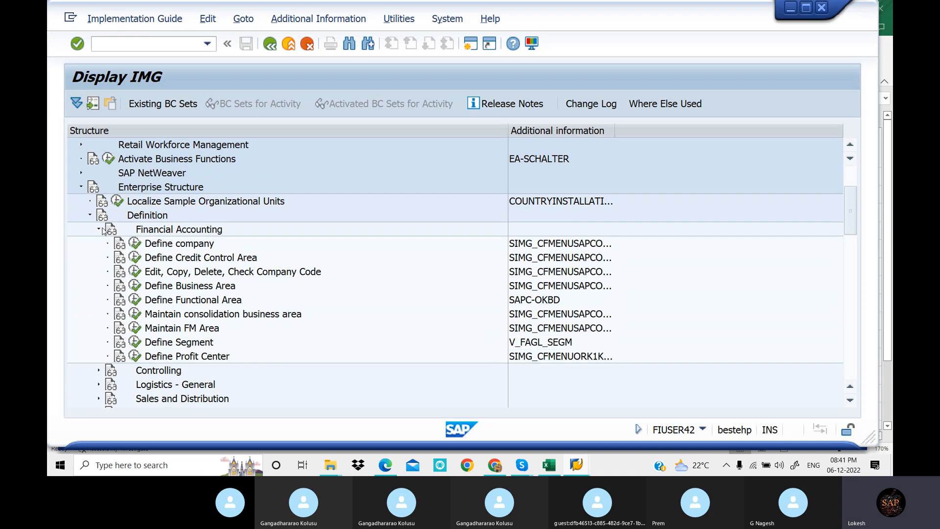
Collapse Definition, expand Assignment and review the IMG Activity keys of its Financial Accounting activities
{"action": "left_click", "coordinate": [90, 216]}
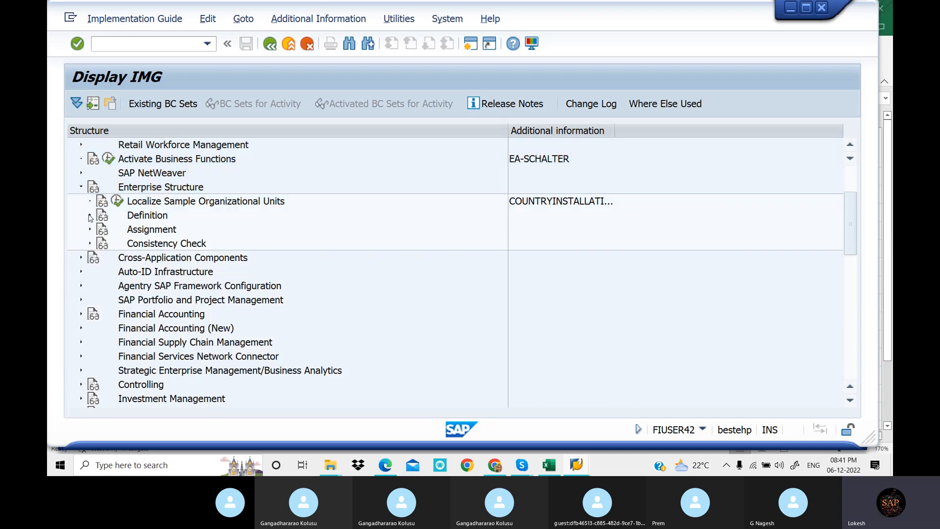
{"action": "left_click", "coordinate": [90, 229]}
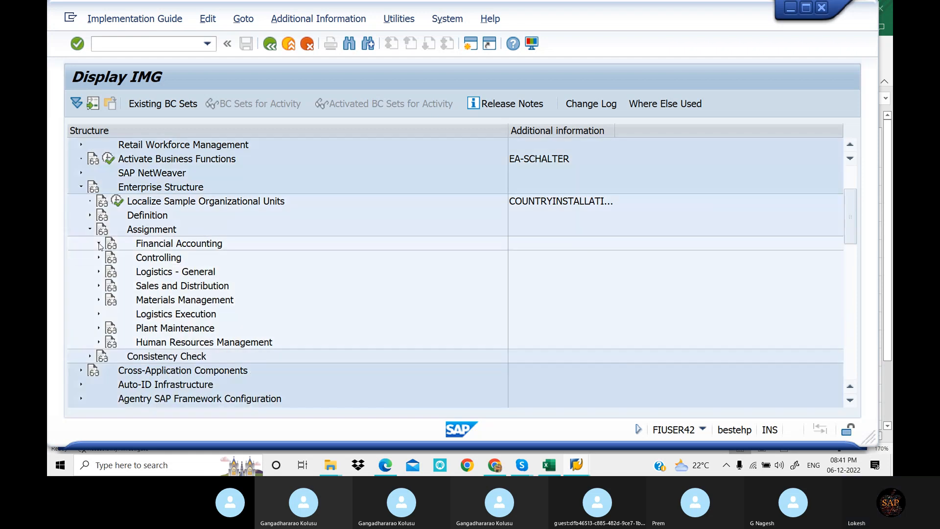
{"action": "left_click", "coordinate": [99, 244]}
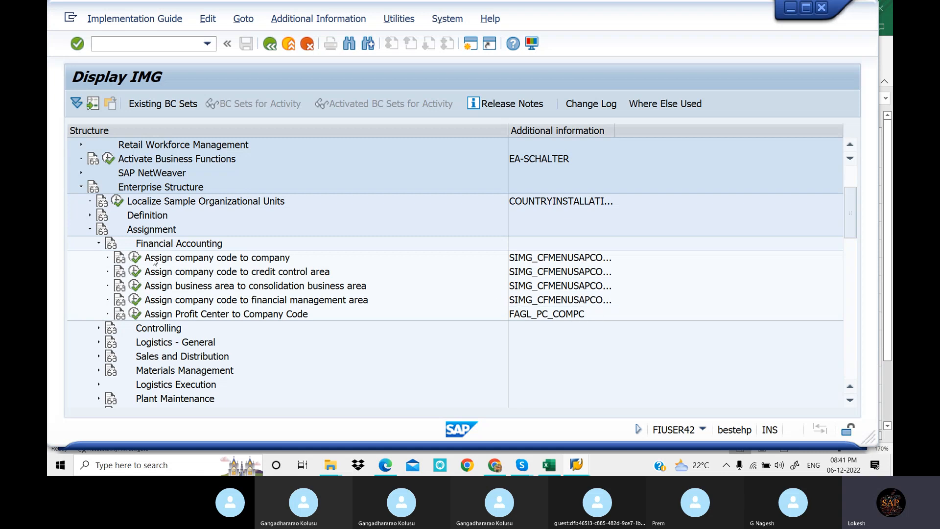
{"action": "left_click", "coordinate": [99, 244]}
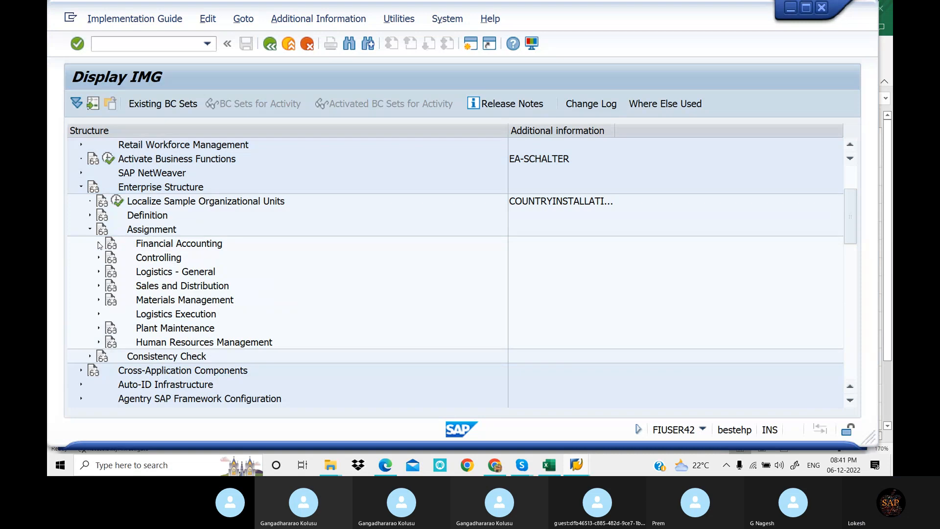
Display the IMG Activity keys again and expand the Financial Accounting definition activities to examine the key of Define company
{"action": "left_click", "coordinate": [356, 19]}
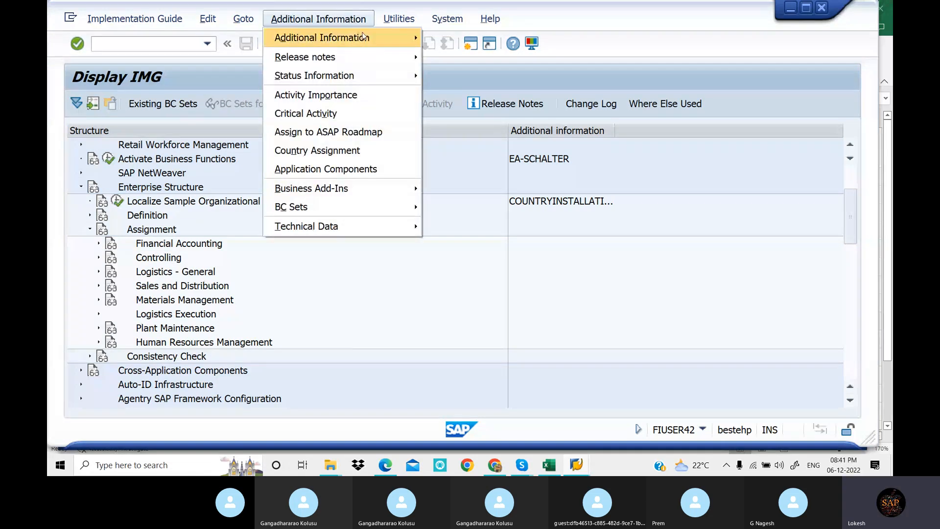
{"action": "mouse_move", "coordinate": [363, 36]}
{"action": "mouse_move", "coordinate": [548, 55]}
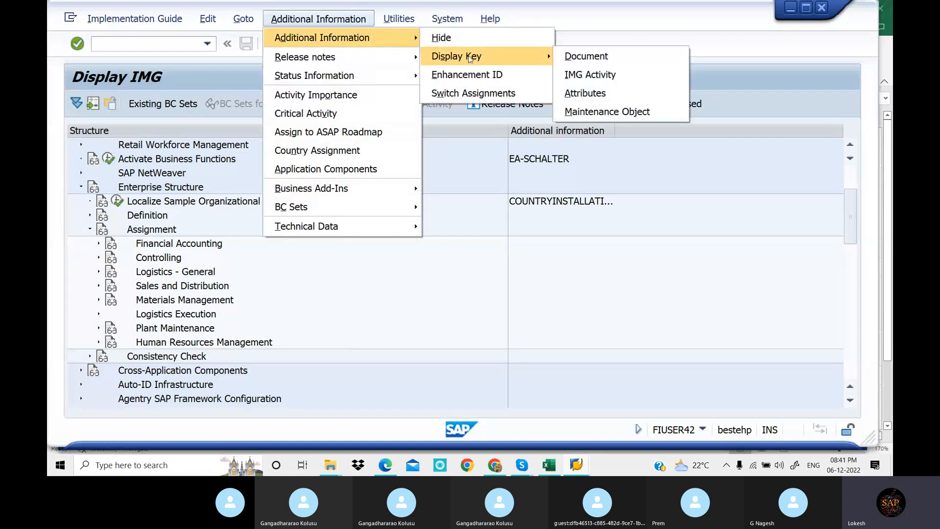
{"action": "left_click", "coordinate": [607, 74]}
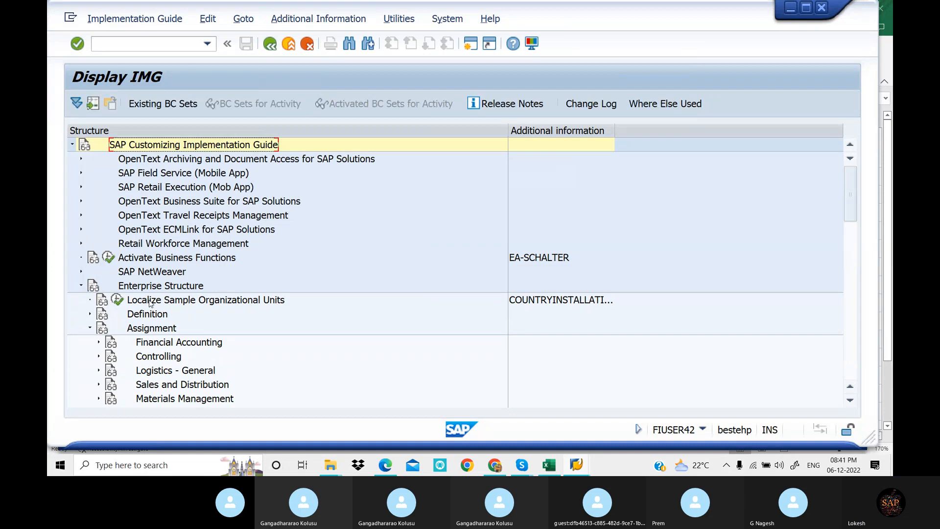
{"action": "left_click", "coordinate": [90, 315]}
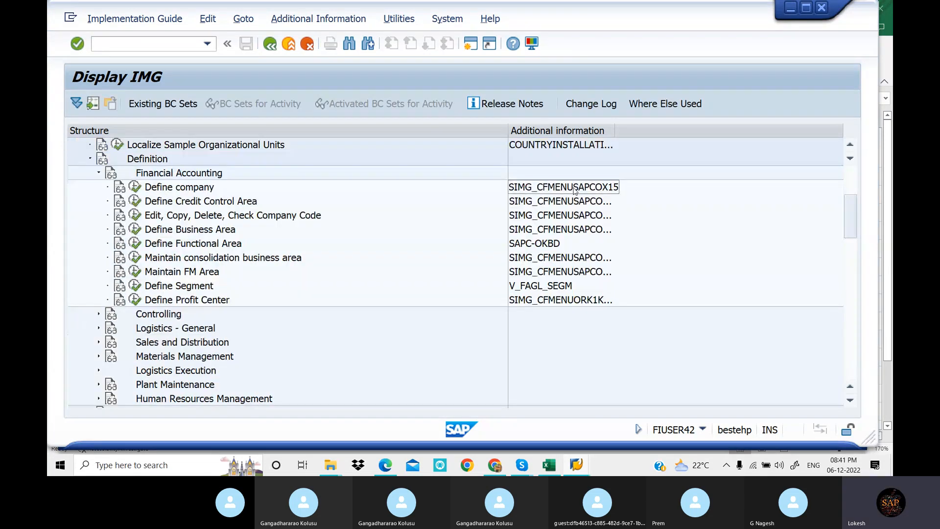
Exit the IMG display with /n to return to the SAP Easy Access screen
{"action": "left_click", "coordinate": [170, 46]}
{"action": "type", "text": "/"}
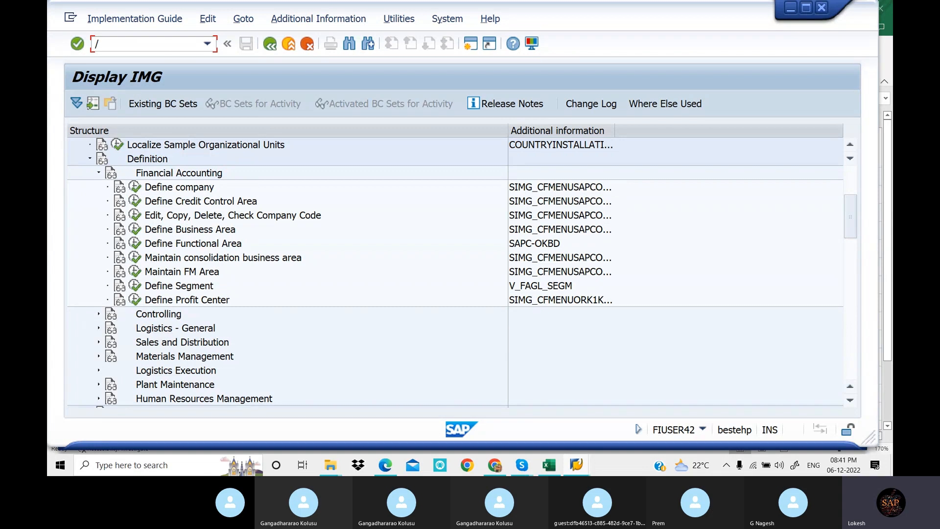
{"action": "type", "text": "n"}
{"action": "key", "text": "Return"}
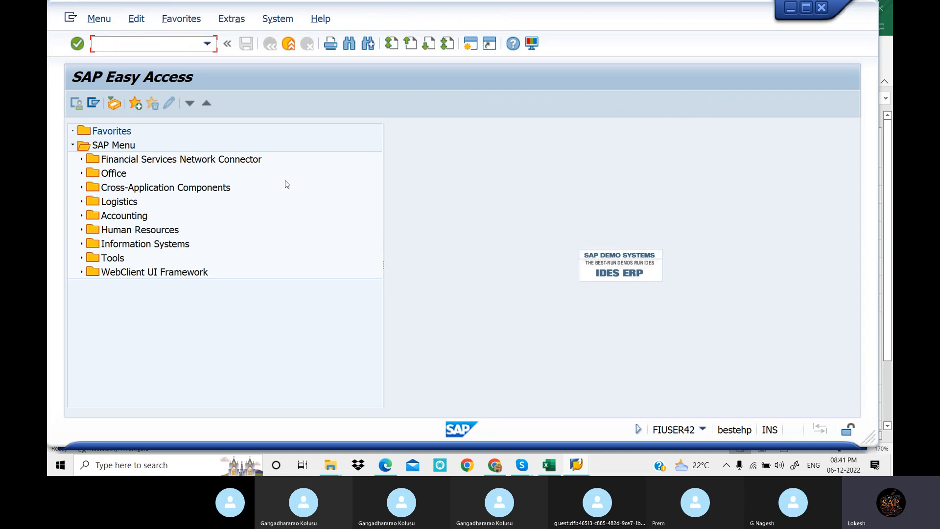
Switch to the With Holding Tax workbook in Excel and examine the Define Company and Creation of Company Code rows with their example codes
{"action": "left_click", "coordinate": [559, 467]}
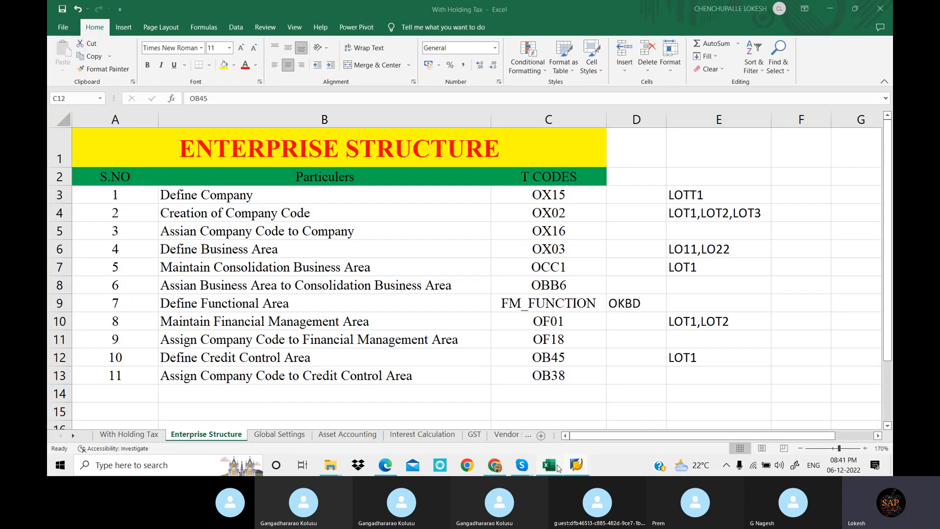
{"action": "left_click", "coordinate": [396, 226]}
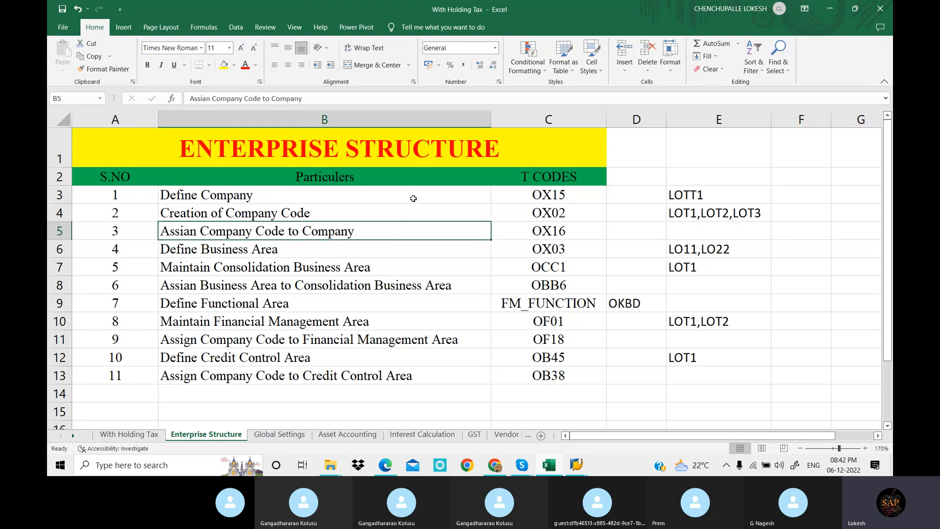
{"action": "left_click", "coordinate": [413, 198]}
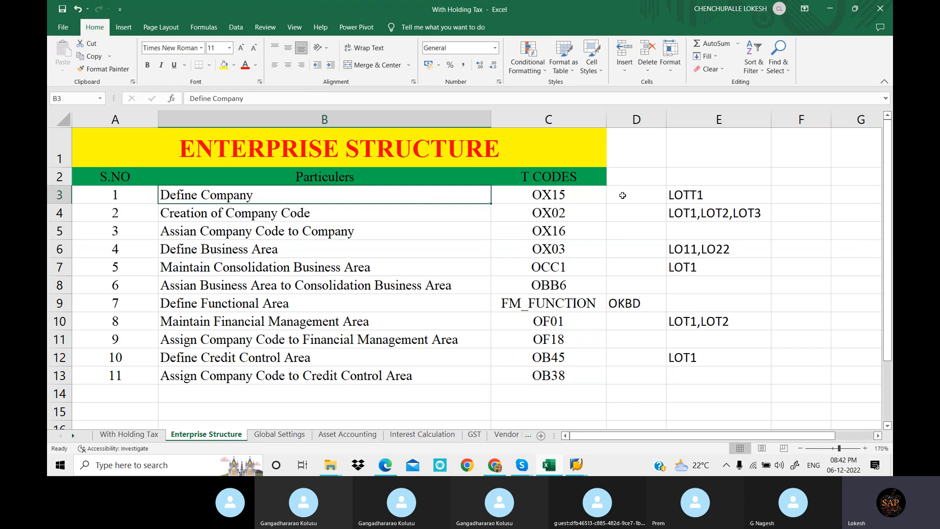
{"action": "left_click", "coordinate": [679, 195]}
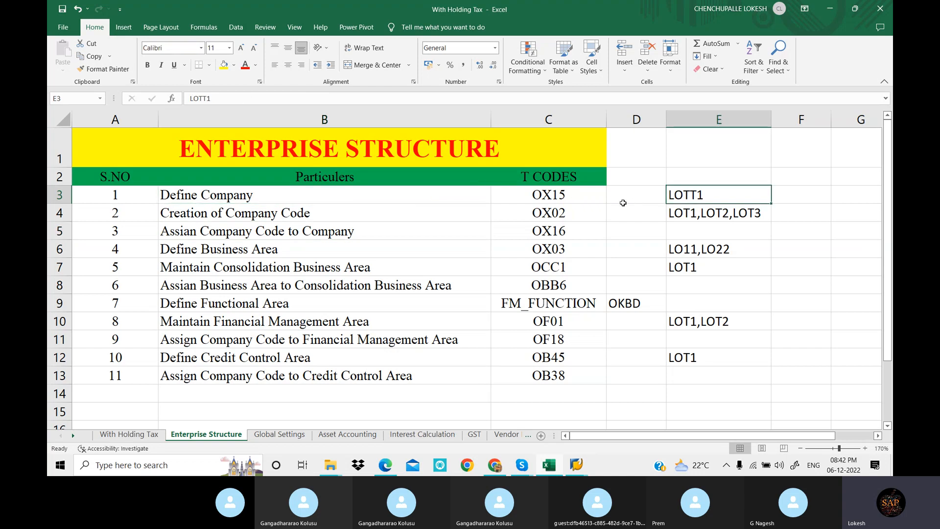
{"action": "left_click", "coordinate": [570, 198]}
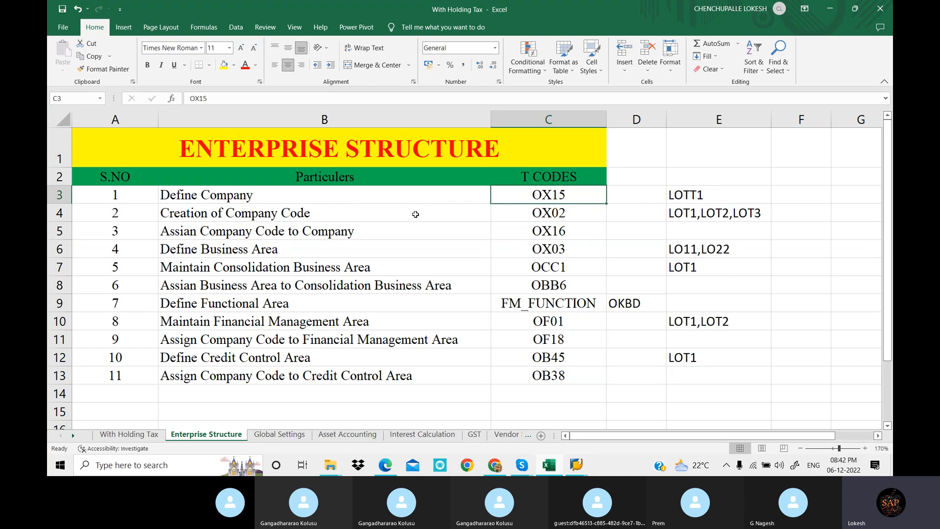
{"action": "left_click_drag", "start_coordinate": [415, 214], "coordinate": [424, 253]}
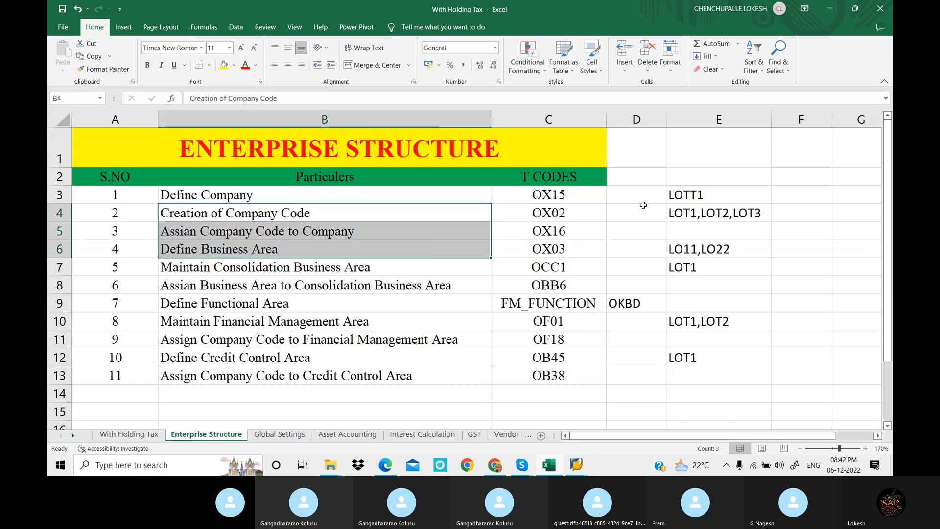
{"action": "left_click", "coordinate": [692, 196]}
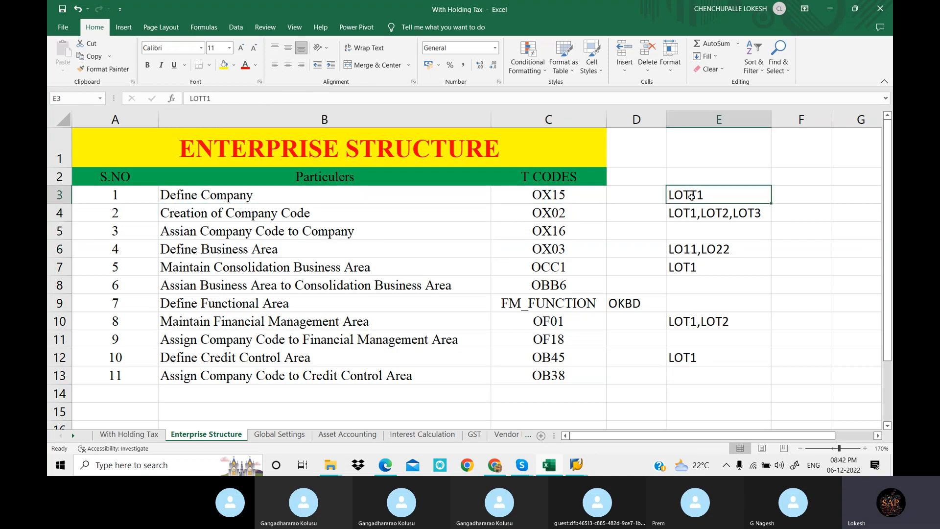
{"action": "left_click", "coordinate": [688, 214]}
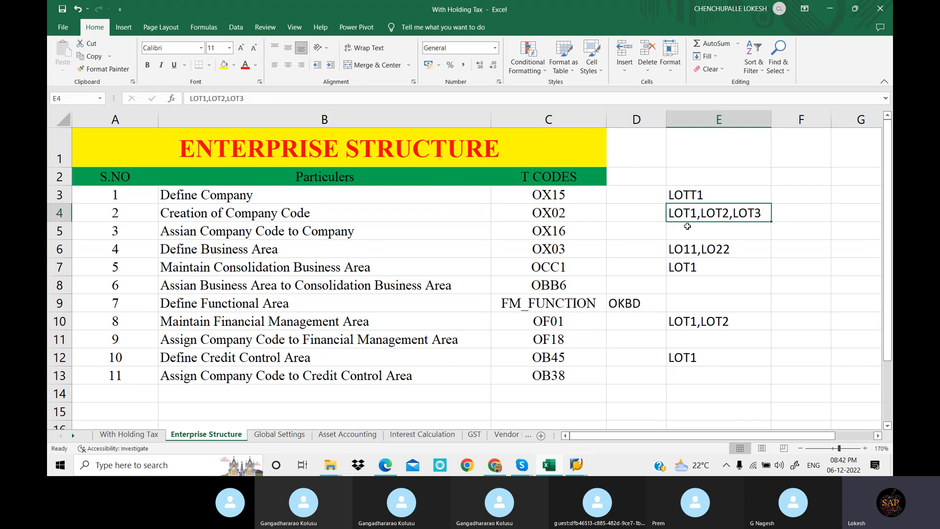
{"action": "left_click", "coordinate": [703, 195]}
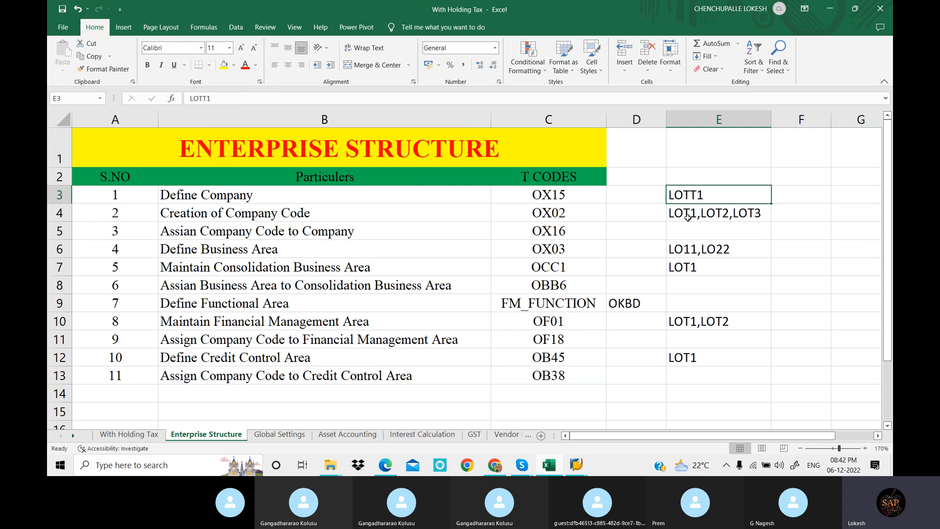
{"action": "left_click", "coordinate": [695, 216]}
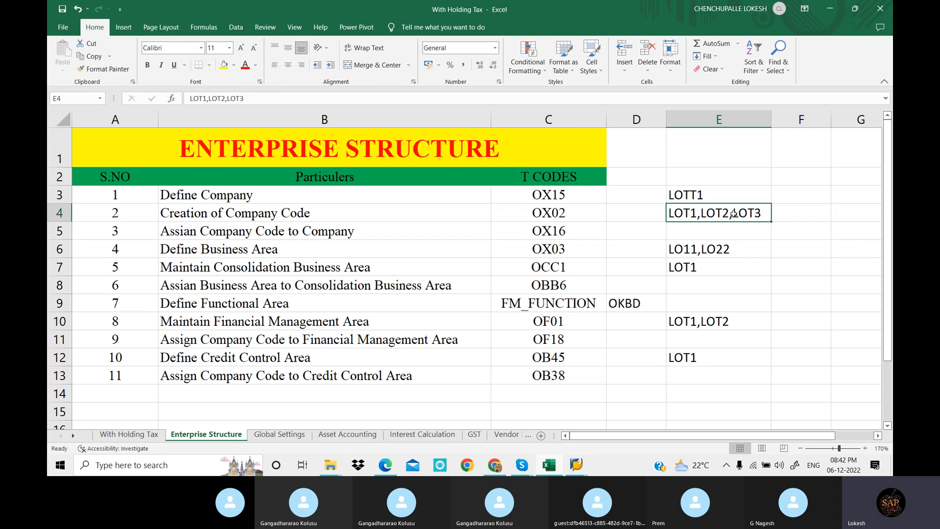
{"action": "left_click", "coordinate": [702, 196]}
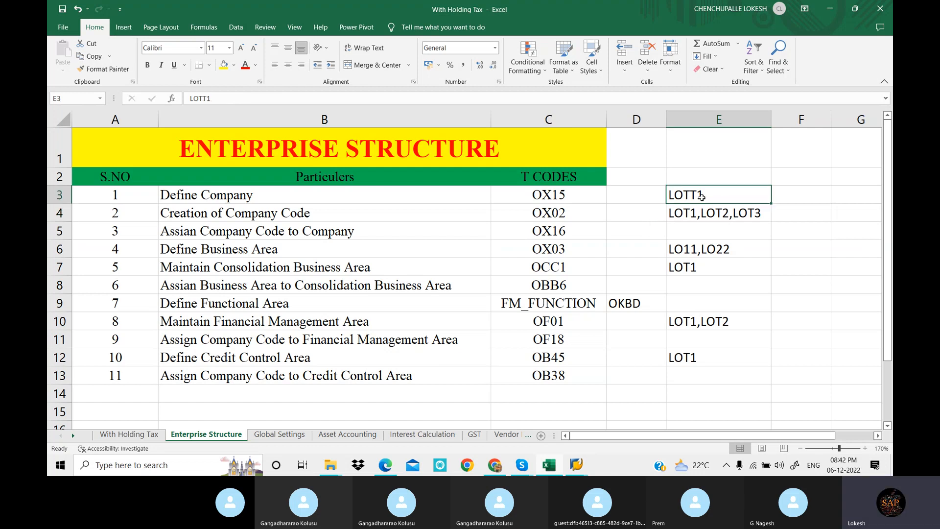
{"action": "left_click", "coordinate": [715, 216]}
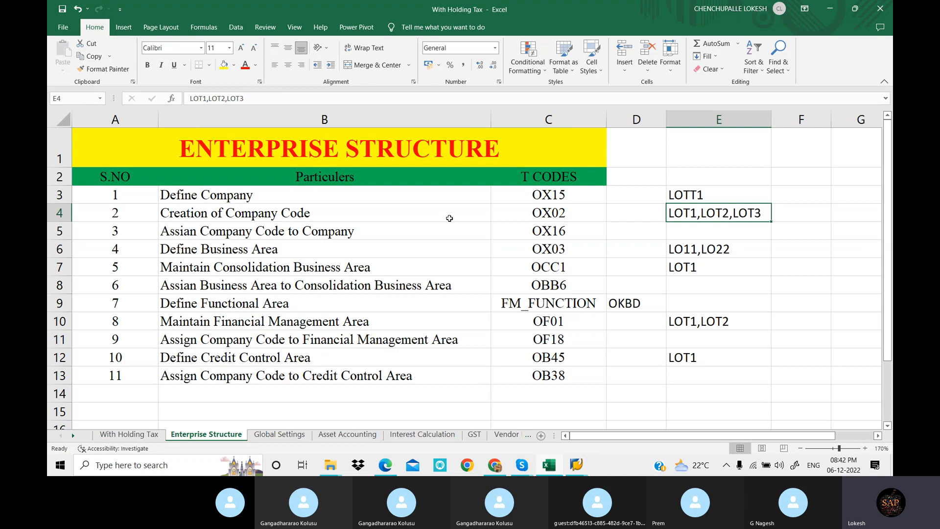
Review Define Company against the steps from Creation of Company Code through Assign Company Code to Credit Control Area and the listed company codes
{"action": "left_click_drag", "start_coordinate": [448, 214], "coordinate": [450, 376]}
{"action": "left_click", "coordinate": [390, 197]}
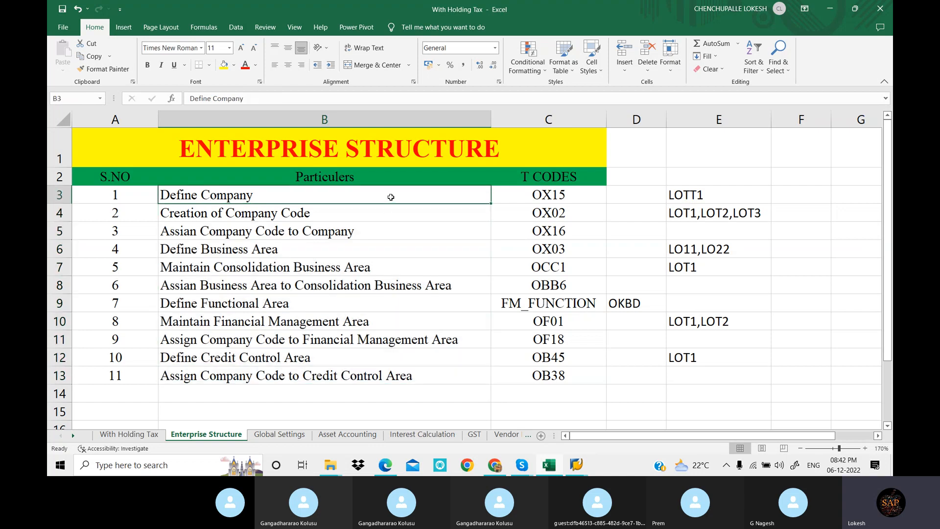
{"action": "left_click_drag", "start_coordinate": [416, 214], "coordinate": [435, 376]}
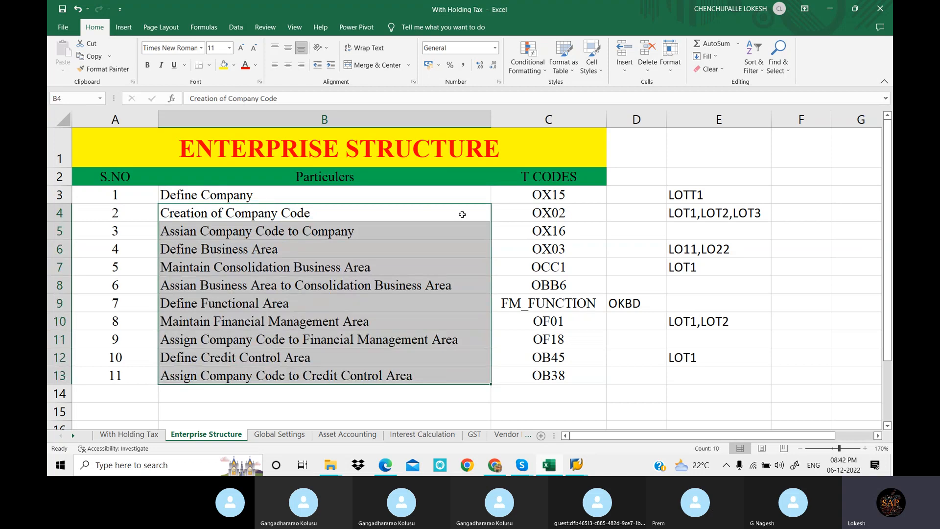
{"action": "left_click_drag", "start_coordinate": [462, 214], "coordinate": [457, 377]}
{"action": "left_click", "coordinate": [361, 192]}
{"action": "left_click", "coordinate": [676, 211]}
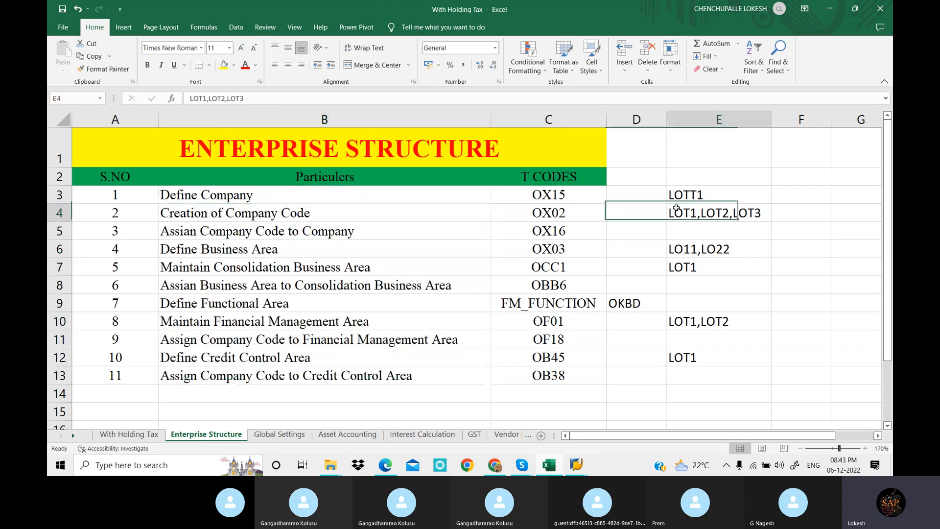
{"action": "left_click", "coordinate": [394, 198]}
{"action": "left_click", "coordinate": [727, 215]}
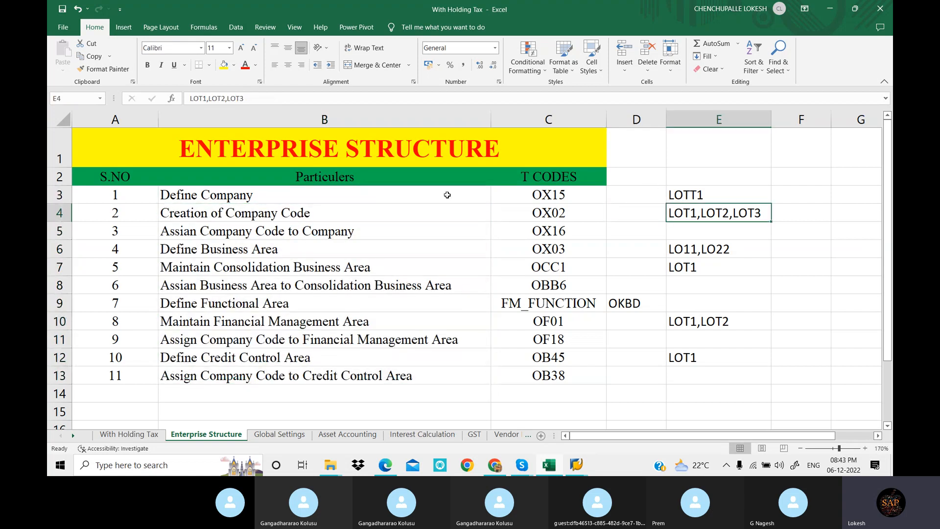
{"action": "left_click", "coordinate": [447, 196]}
{"action": "left_click", "coordinate": [747, 215]}
{"action": "left_click", "coordinate": [453, 195]}
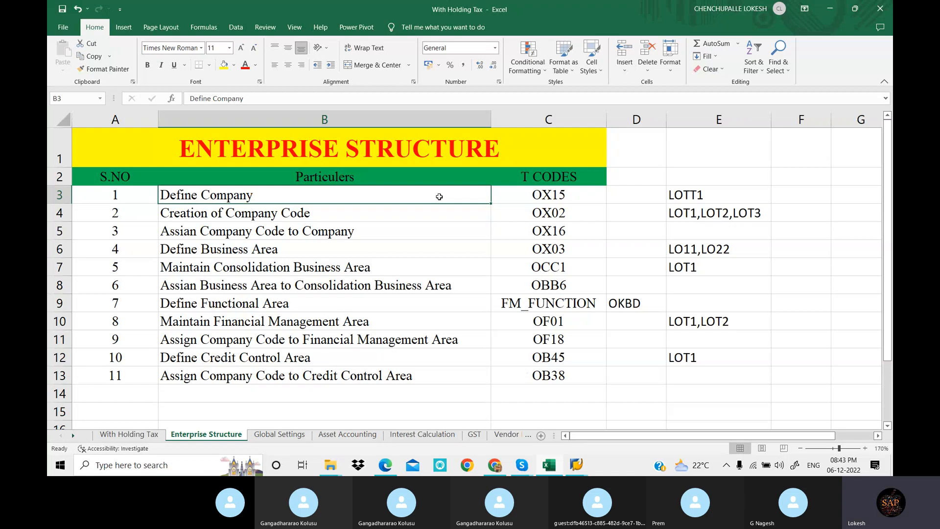
{"action": "left_click", "coordinate": [455, 267]}
Check the Skype call and switch to the enterprise structure configuration PDF in Edge, finding the Define Business Functional Area section
{"action": "mouse_move", "coordinate": [521, 462]}
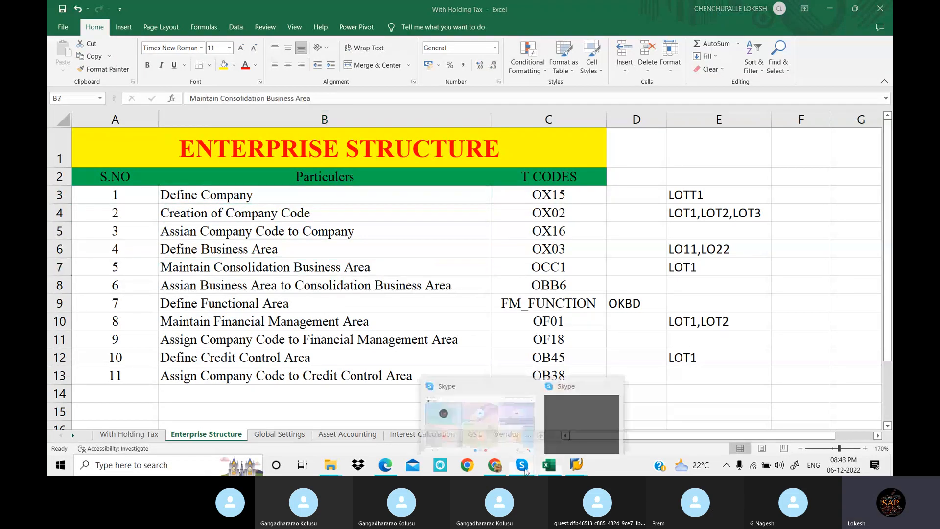
{"action": "left_click", "coordinate": [515, 424]}
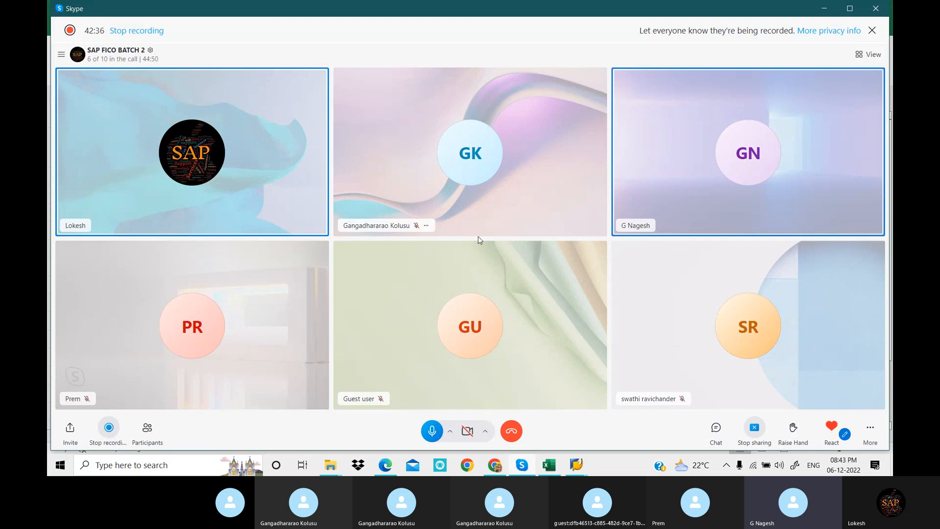
{"action": "left_click", "coordinate": [390, 470]}
{"action": "scroll", "coordinate": [400, 258], "scroll_direction": "up", "scroll_amount": 5}
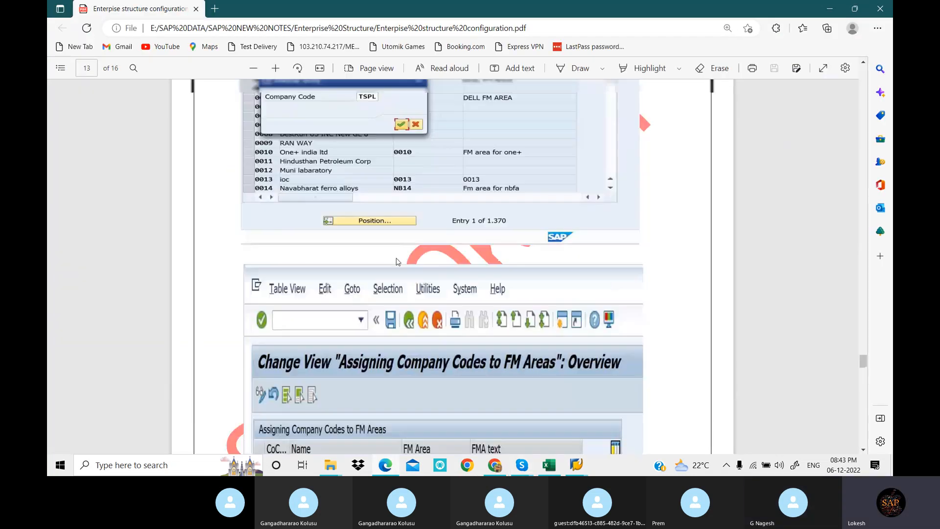
{"action": "scroll", "coordinate": [401, 258], "scroll_direction": "up", "scroll_amount": 5}
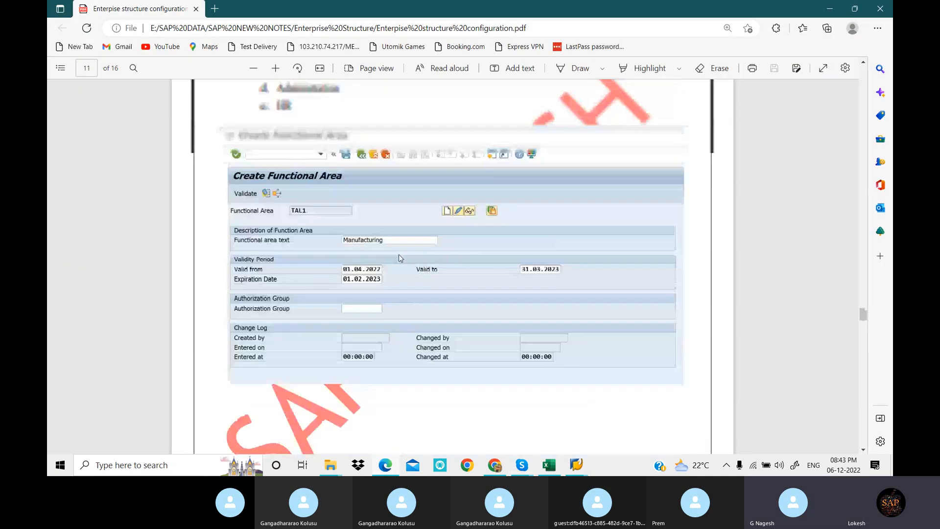
{"action": "scroll", "coordinate": [401, 258], "scroll_direction": "up", "scroll_amount": 3}
{"action": "scroll", "coordinate": [400, 258], "scroll_direction": "up", "scroll_amount": 3}
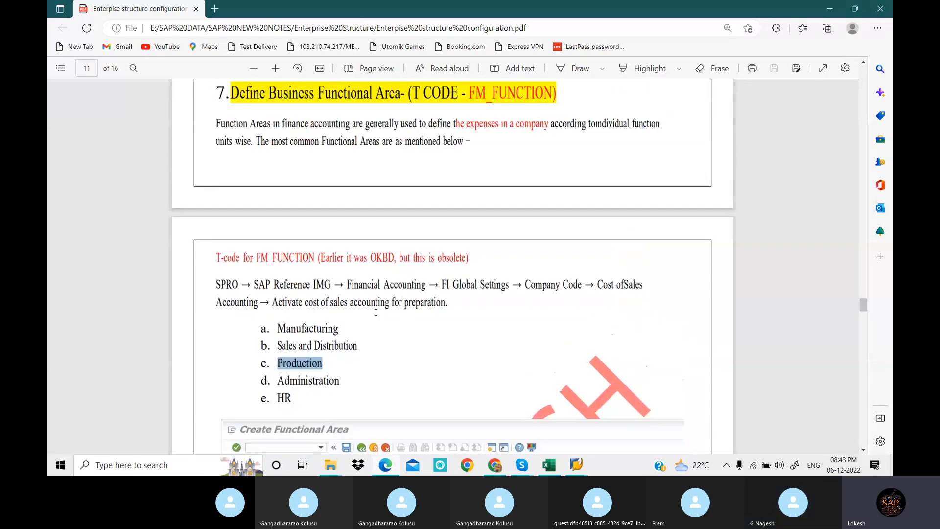
{"action": "left_click", "coordinate": [355, 346]}
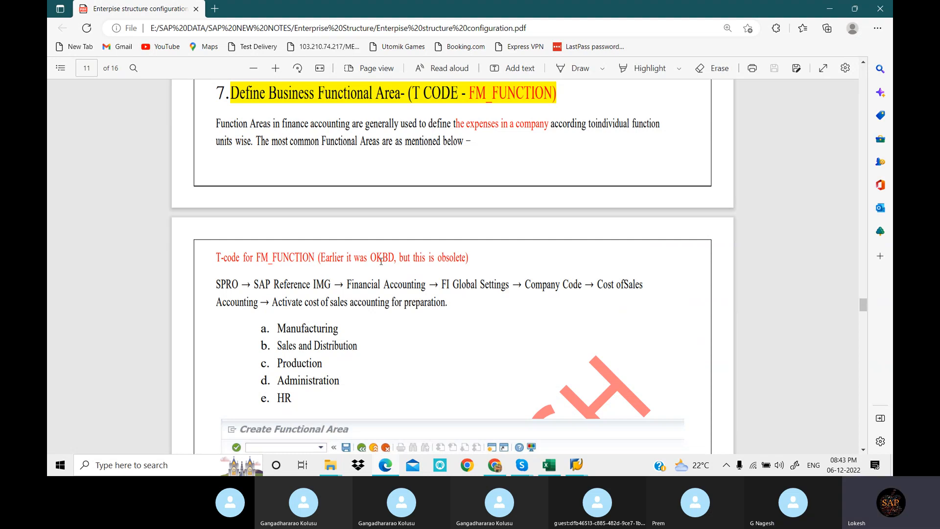
Examine the Create Functional Area example and the Maintain Financial Management Area section of the PDF, and switch to the Skype call
{"action": "scroll", "coordinate": [381, 261], "scroll_direction": "down", "scroll_amount": 3}
{"action": "scroll", "coordinate": [417, 225], "scroll_direction": "down", "scroll_amount": 2}
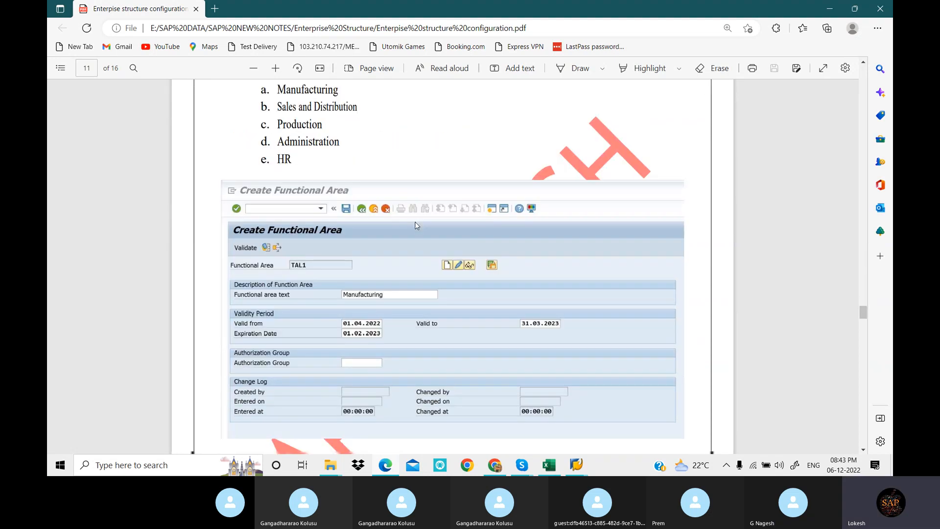
{"action": "scroll", "coordinate": [416, 225], "scroll_direction": "down", "scroll_amount": 5}
{"action": "scroll", "coordinate": [425, 219], "scroll_direction": "down", "scroll_amount": 4}
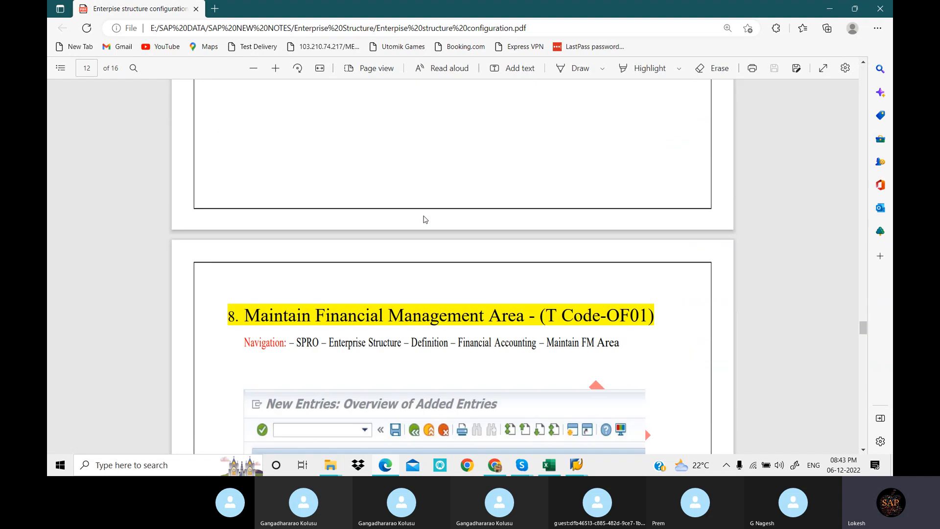
{"action": "scroll", "coordinate": [449, 218], "scroll_direction": "down", "scroll_amount": 1}
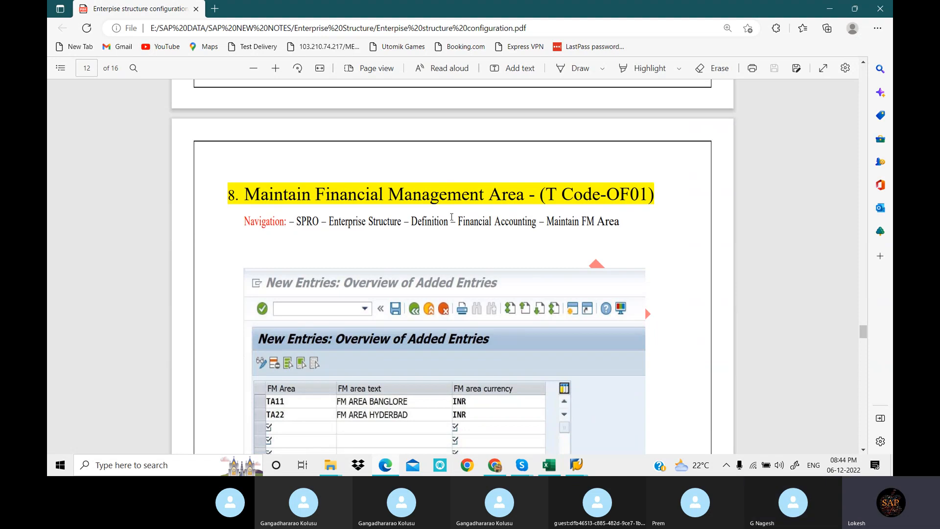
{"action": "scroll", "coordinate": [452, 217], "scroll_direction": "up", "scroll_amount": 1}
{"action": "scroll", "coordinate": [454, 217], "scroll_direction": "up", "scroll_amount": 5}
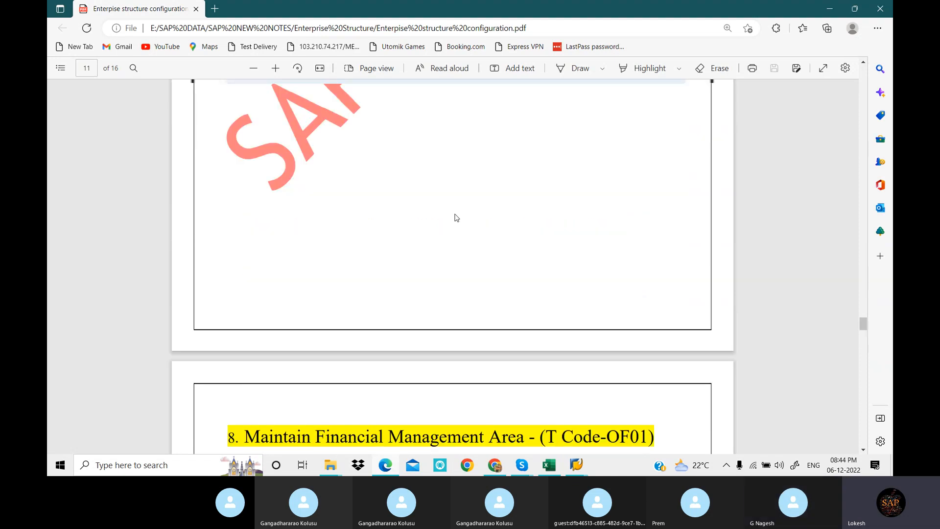
{"action": "scroll", "coordinate": [457, 217], "scroll_direction": "up", "scroll_amount": 8}
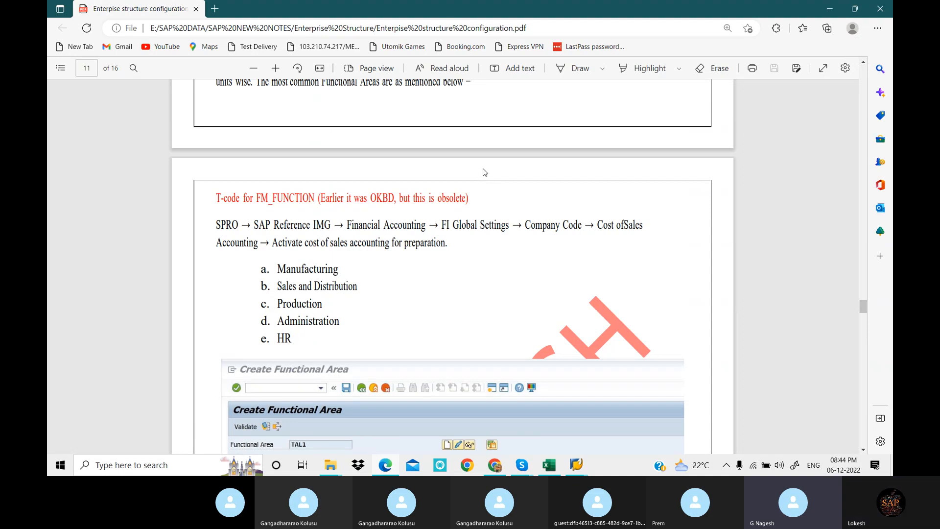
{"action": "scroll", "coordinate": [477, 172], "scroll_direction": "down", "scroll_amount": 1}
{"action": "scroll", "coordinate": [475, 171], "scroll_direction": "down", "scroll_amount": 3}
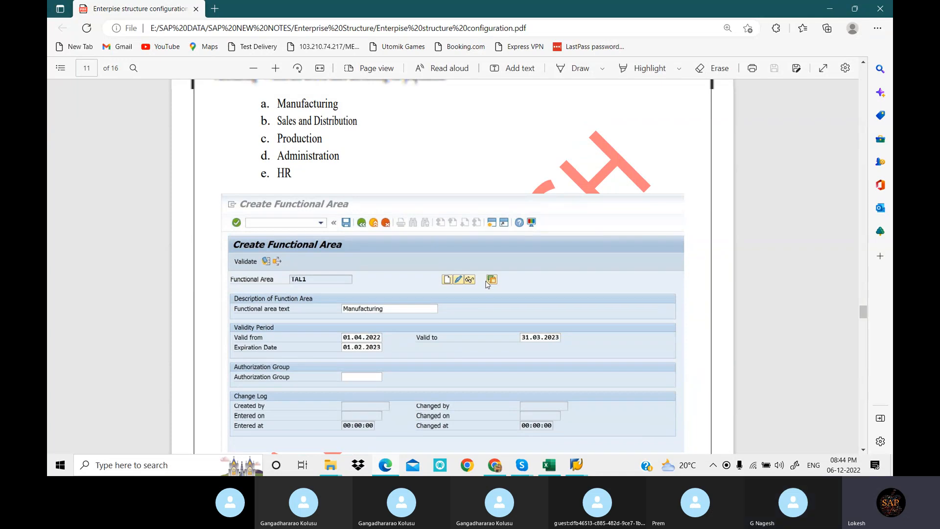
{"action": "scroll", "coordinate": [507, 357], "scroll_direction": "up", "scroll_amount": 6}
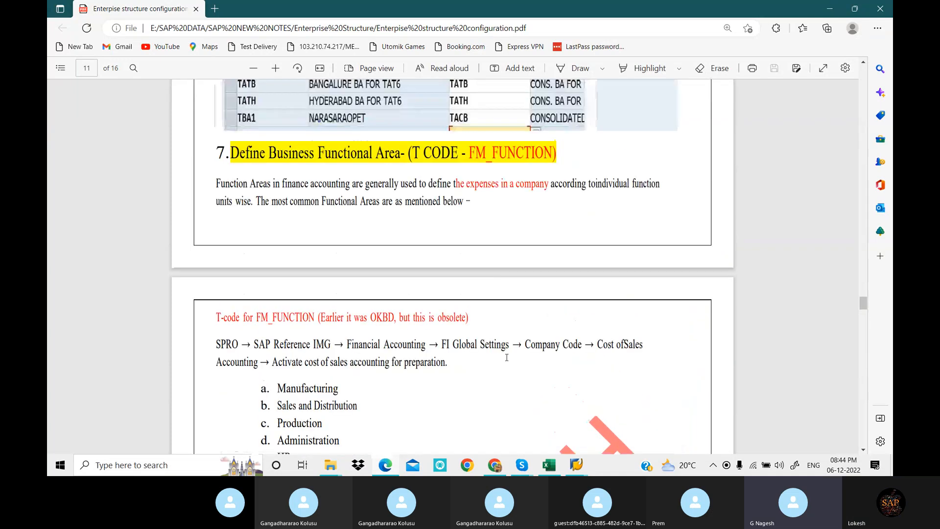
{"action": "left_click", "coordinate": [522, 465]}
{"action": "left_click", "coordinate": [509, 412]}
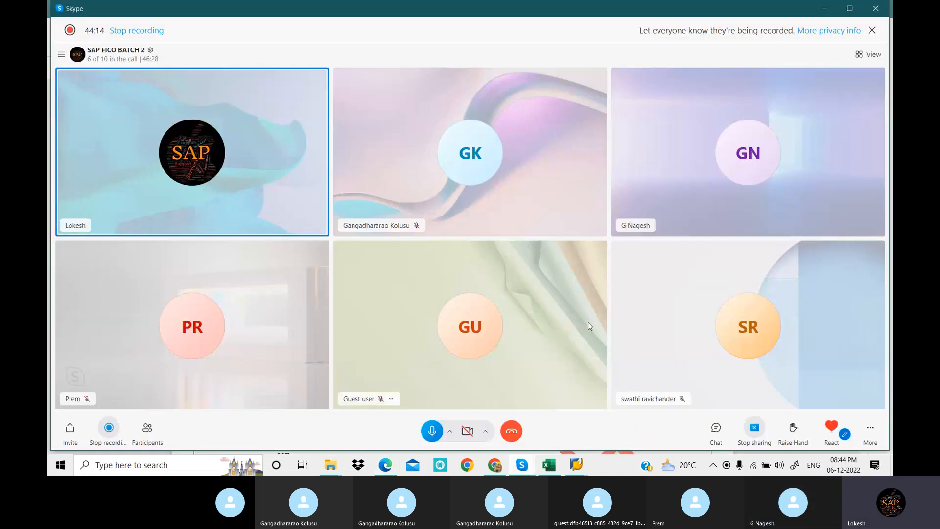